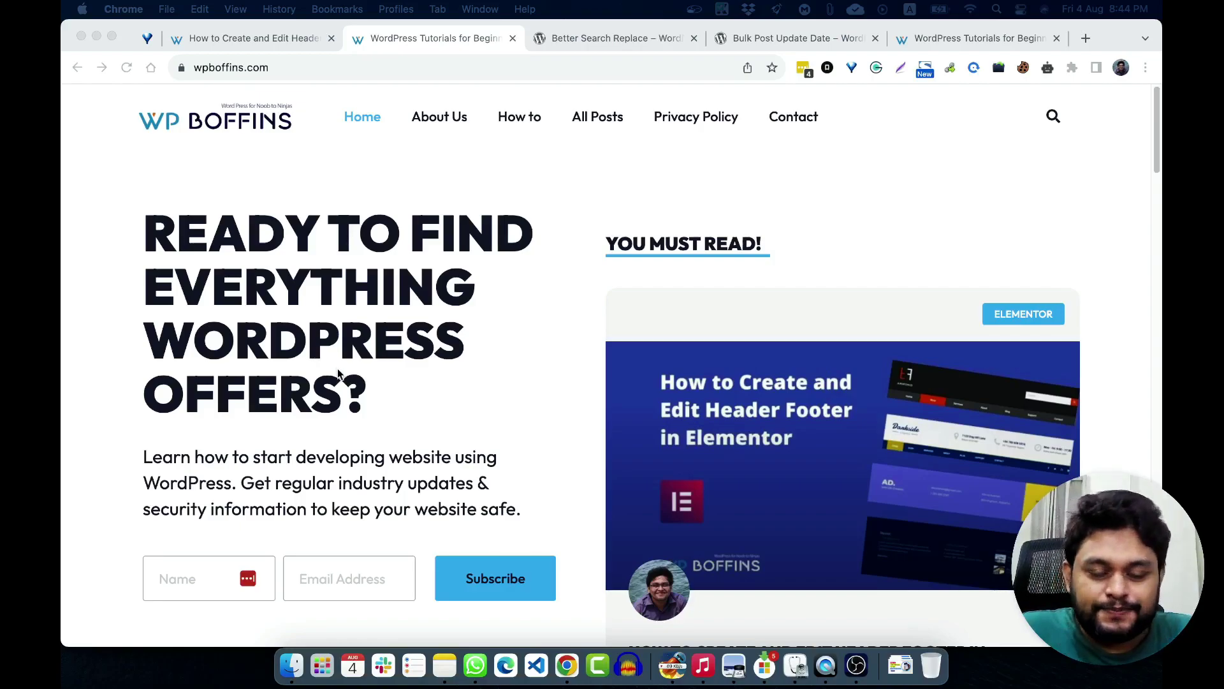
Scroll the WP Boffins homepage and open the 'How to Create and Edit Header Footer in Elementor' post
left_click(189, 546)
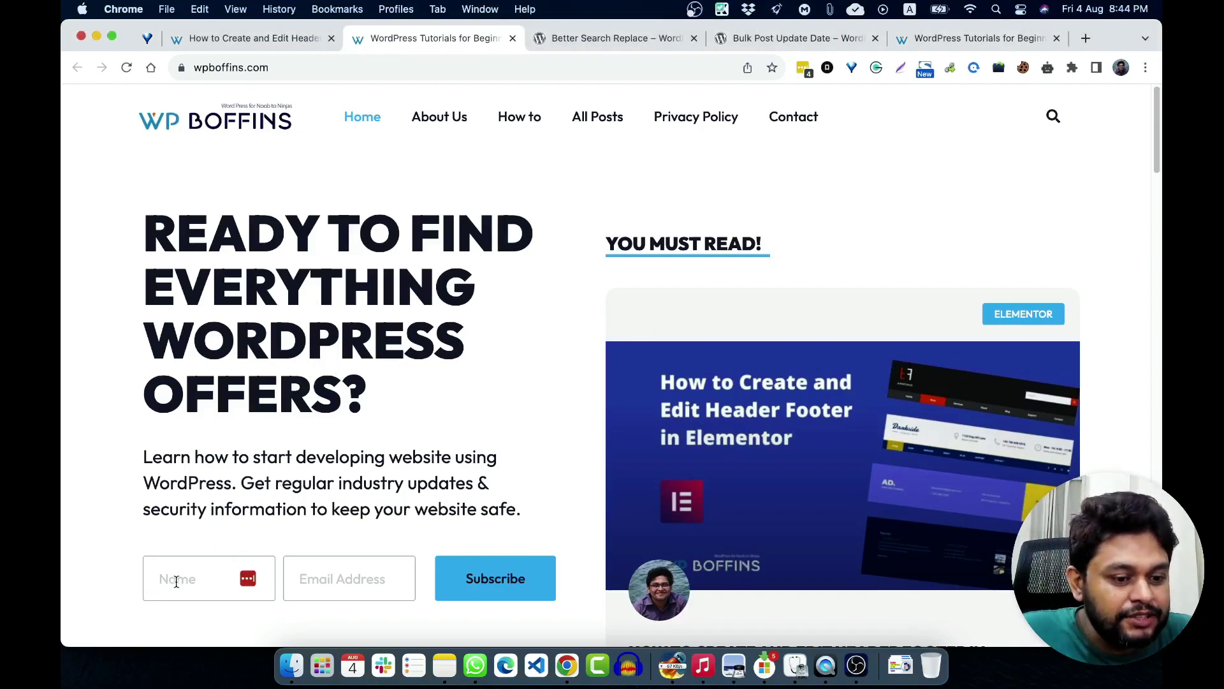
scroll(434, 361, "down", 5)
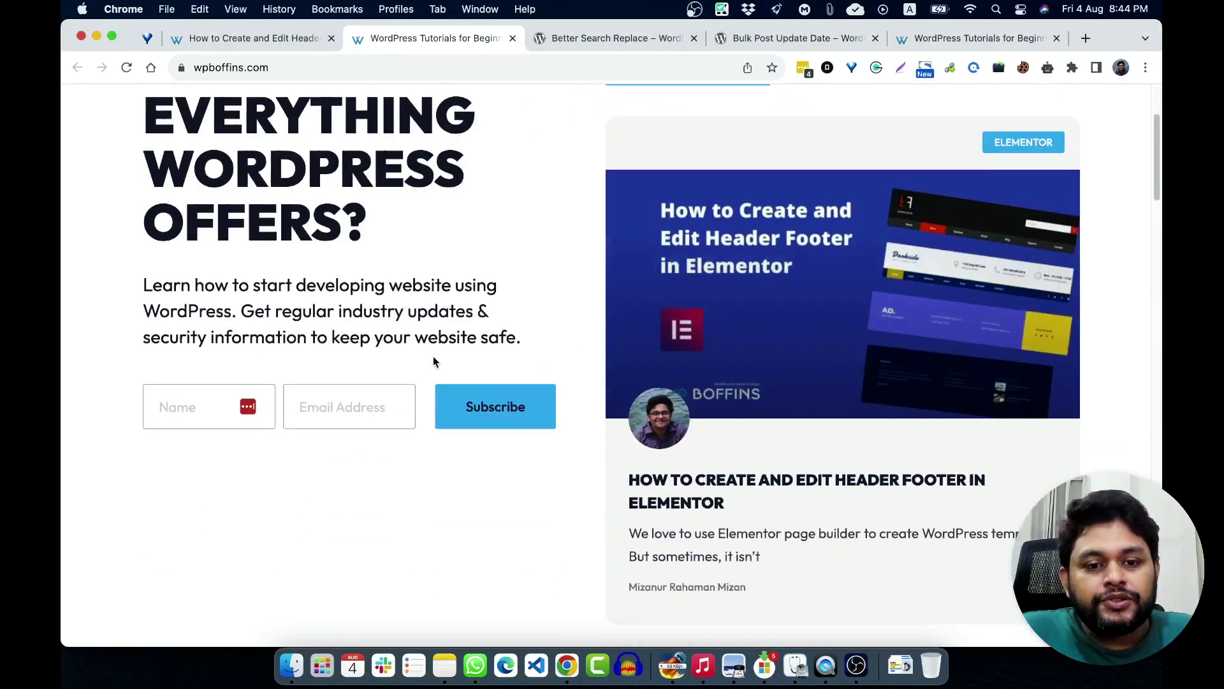
left_click(764, 482)
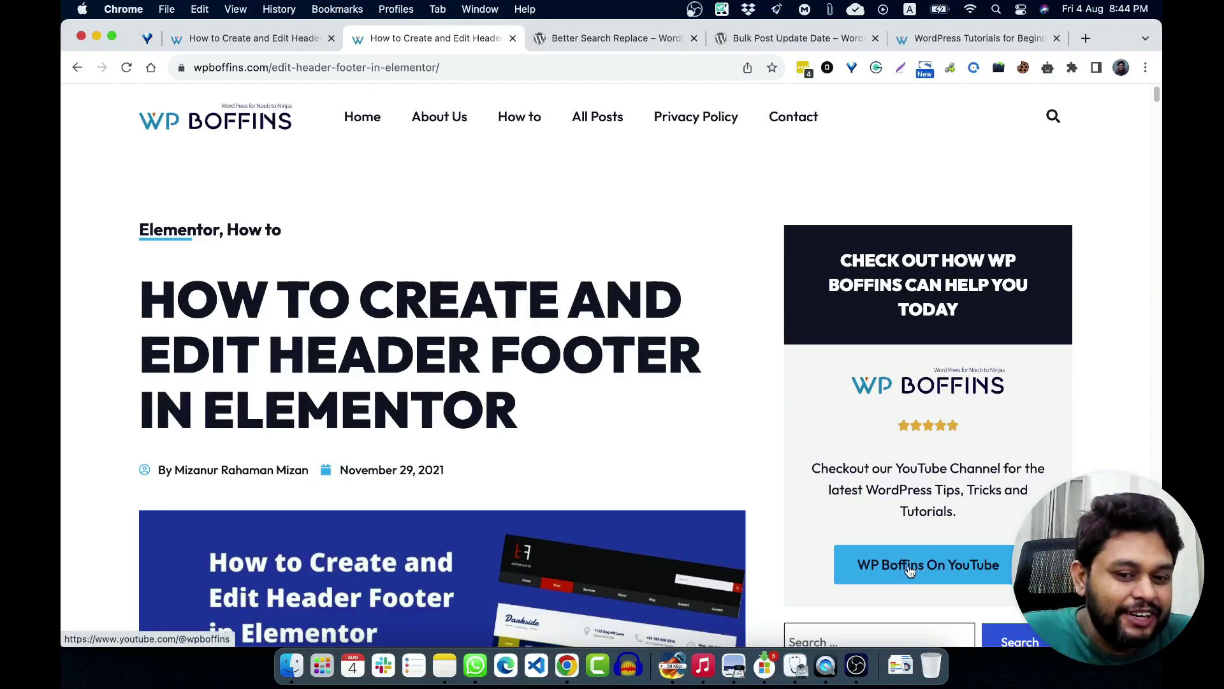
Open the WP Boffins YouTube channel, close it, and return to the article
left_click(909, 571)
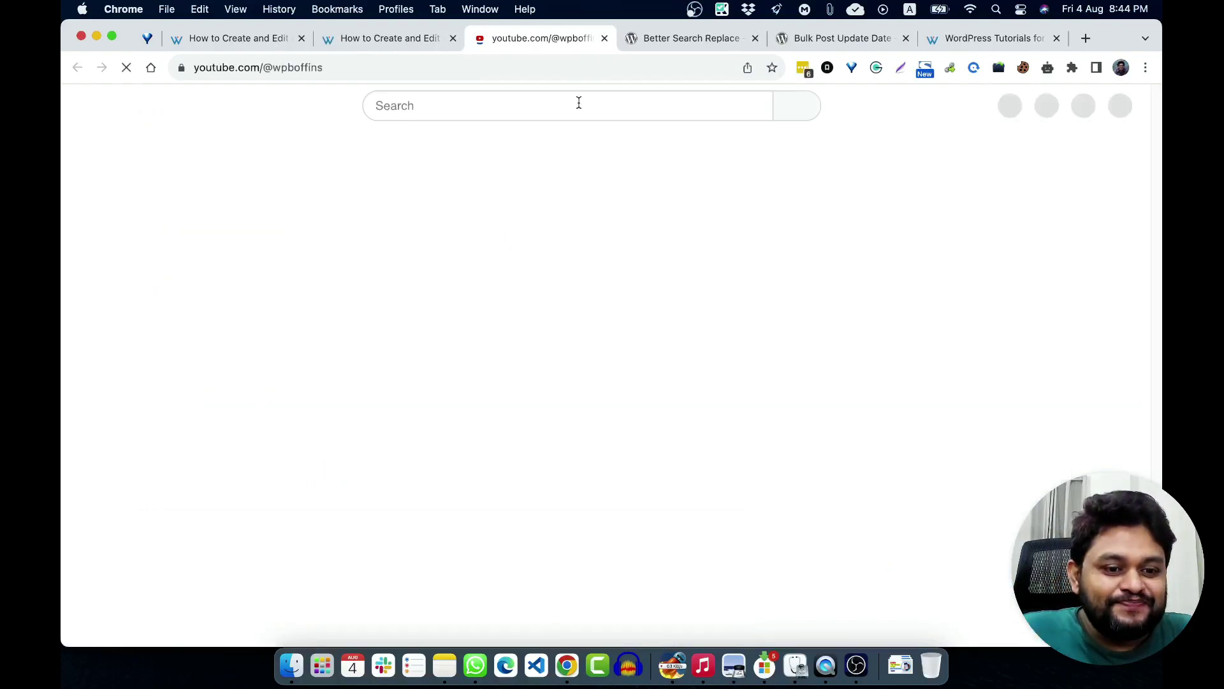
left_click(605, 39)
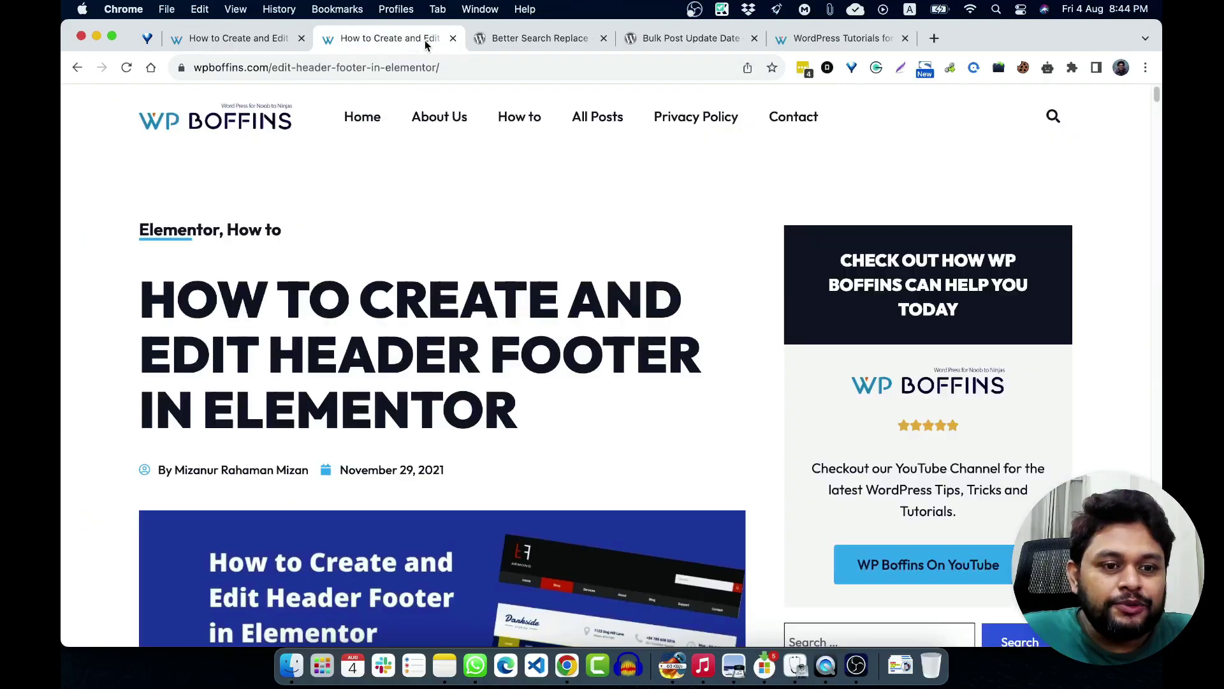
left_click(259, 41)
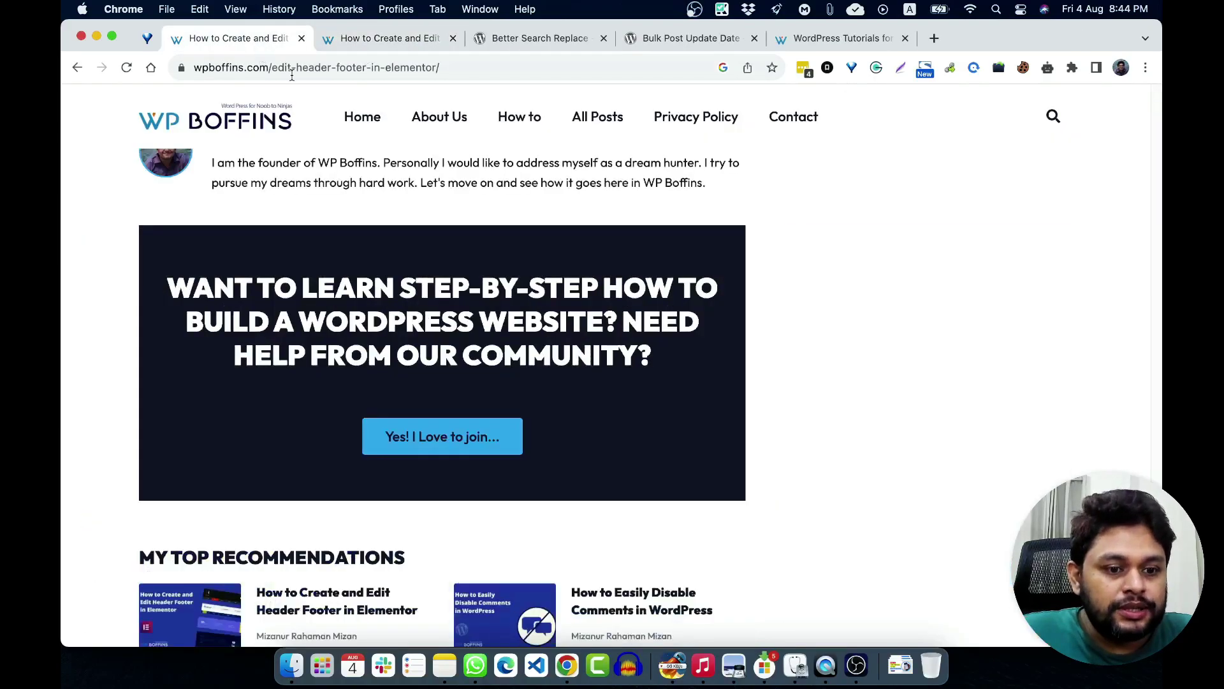
left_click(416, 46)
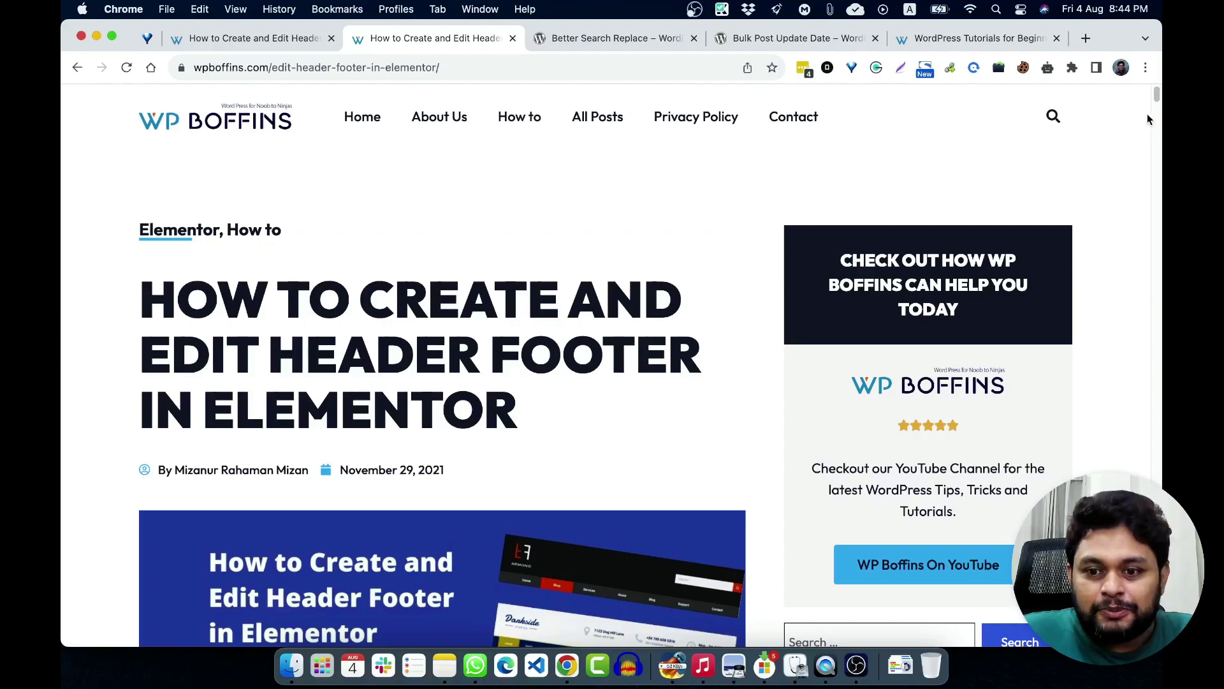
Scroll down the article and follow the join link to the 'WordPress Help for Beginners' Facebook group
scroll(1155, 102, "down", 10)
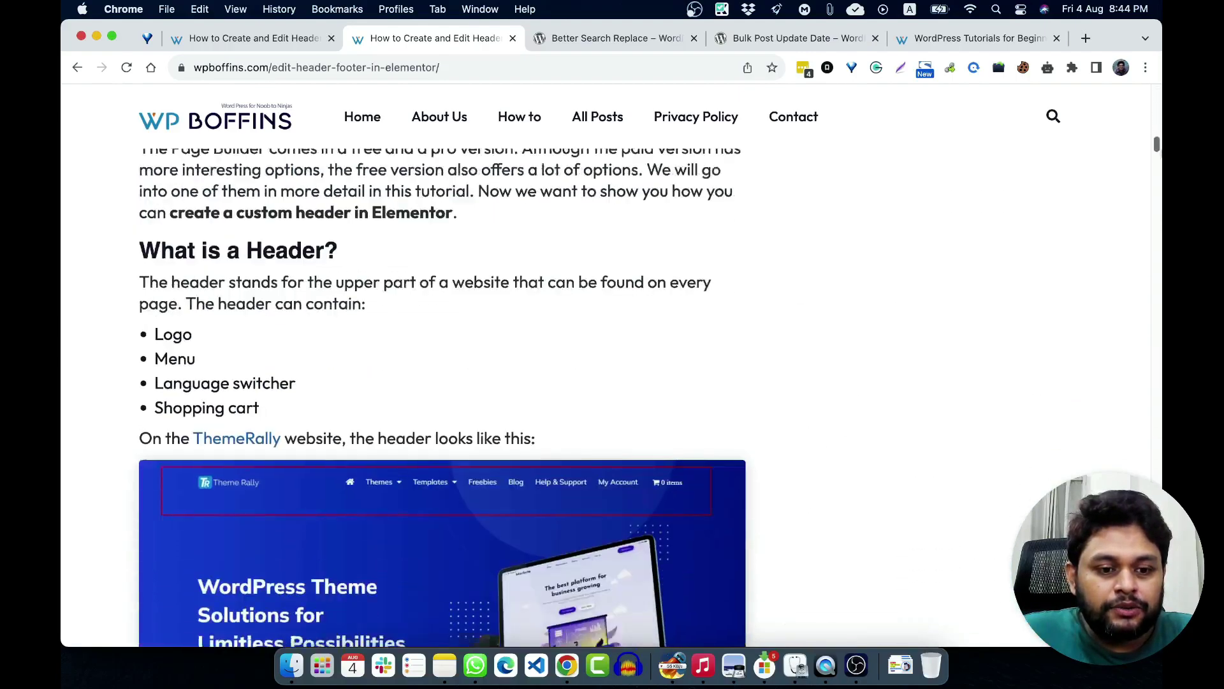
scroll(443, 396, "down", 20)
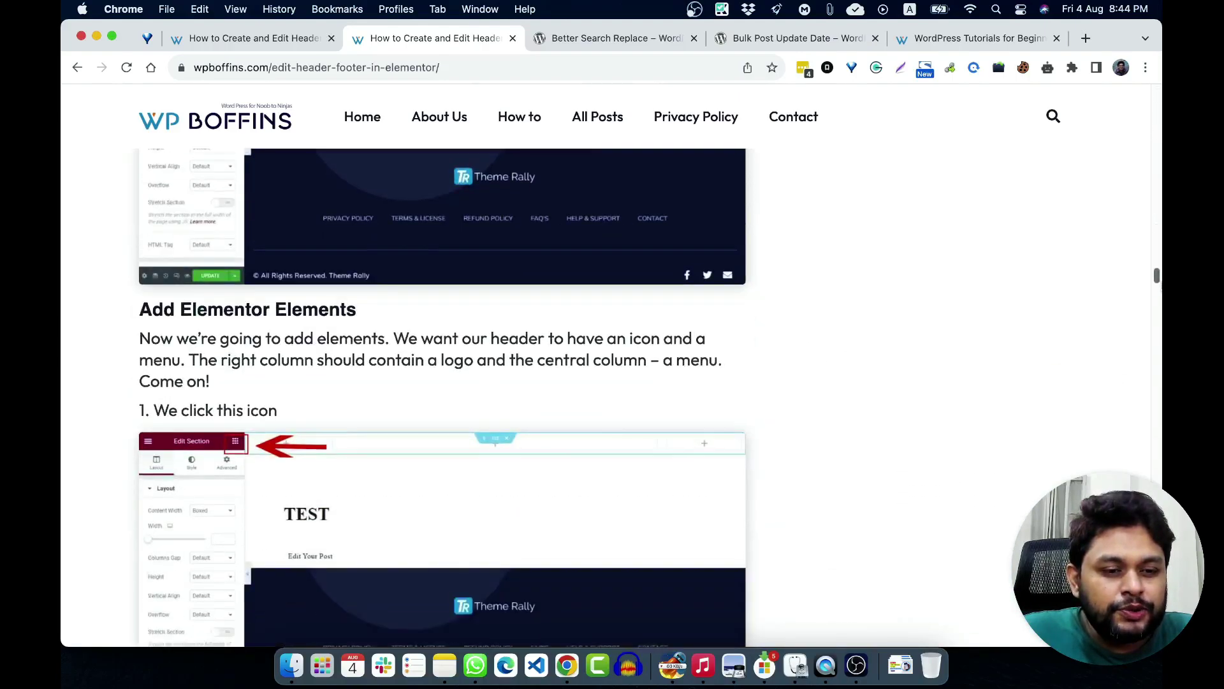
left_click_drag(1156, 276, 1157, 491)
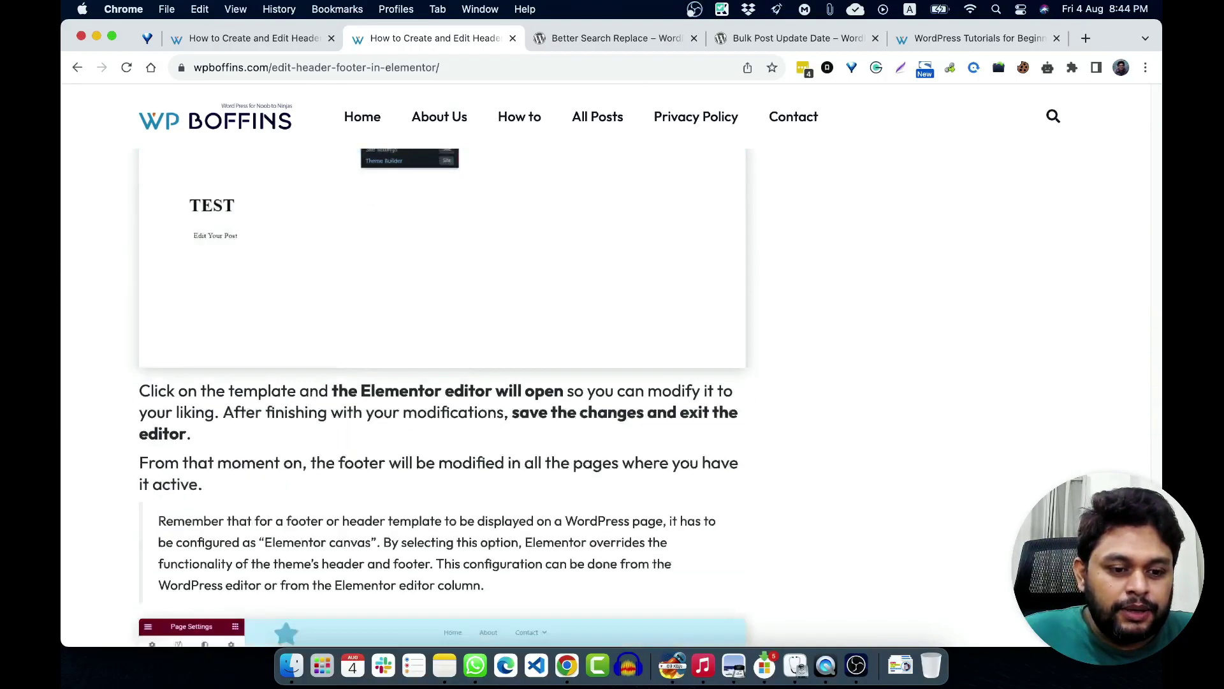
scroll(442, 395, "down", 20)
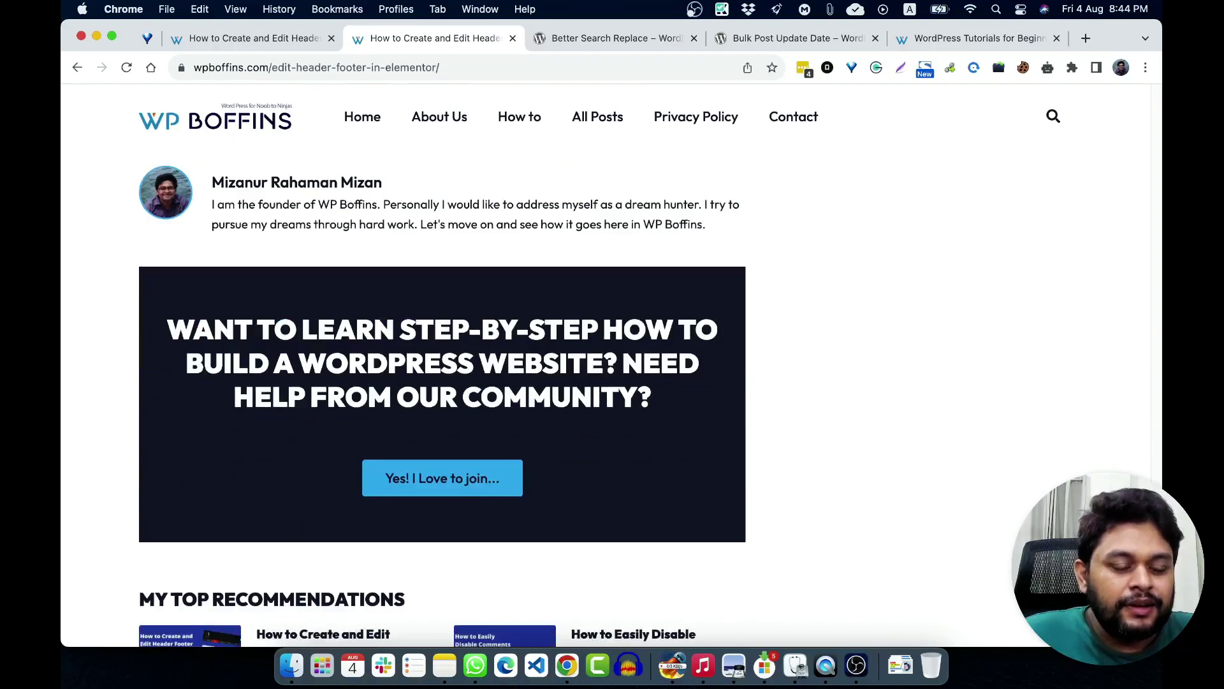
left_click(418, 482)
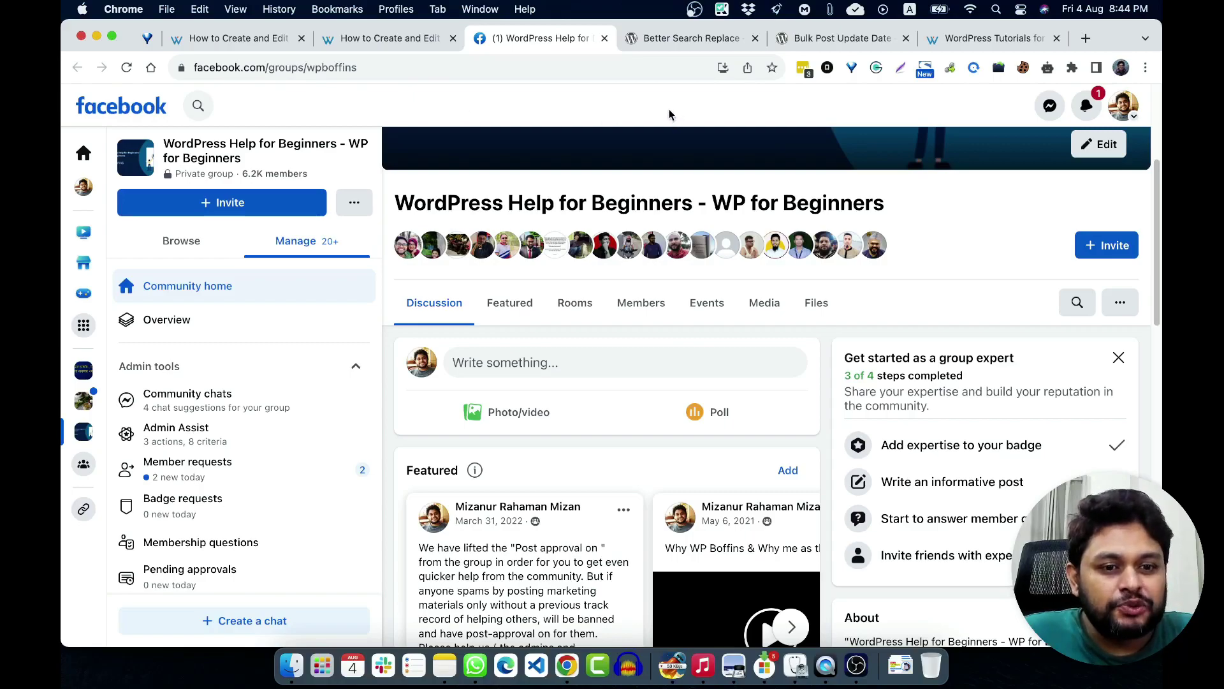
left_click(821, 46)
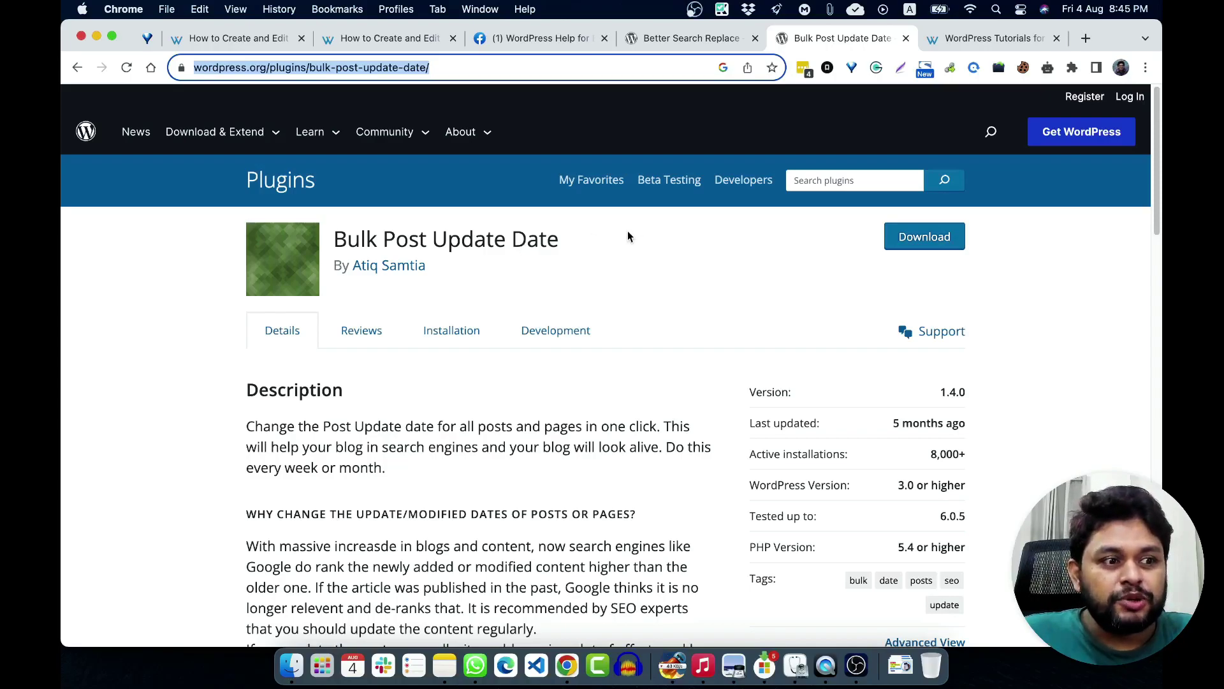
Load the lab.wpboffins.com test site from the article tab
left_click(408, 40)
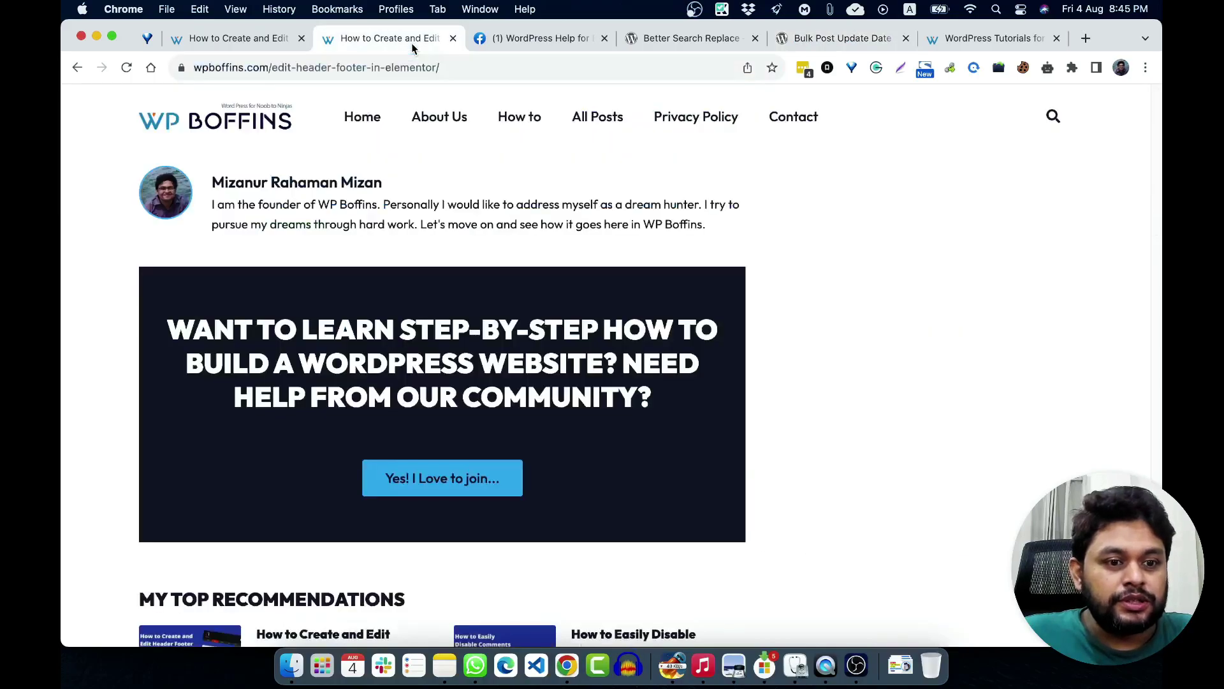
left_click(274, 70)
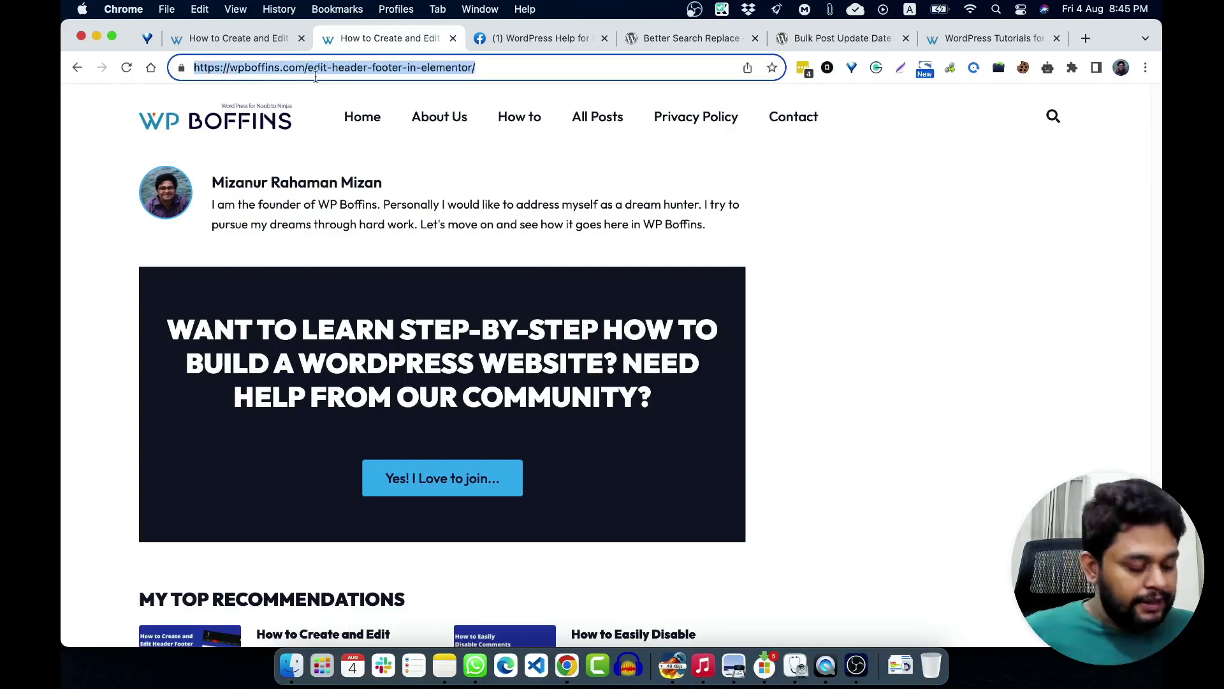
type("lab.")
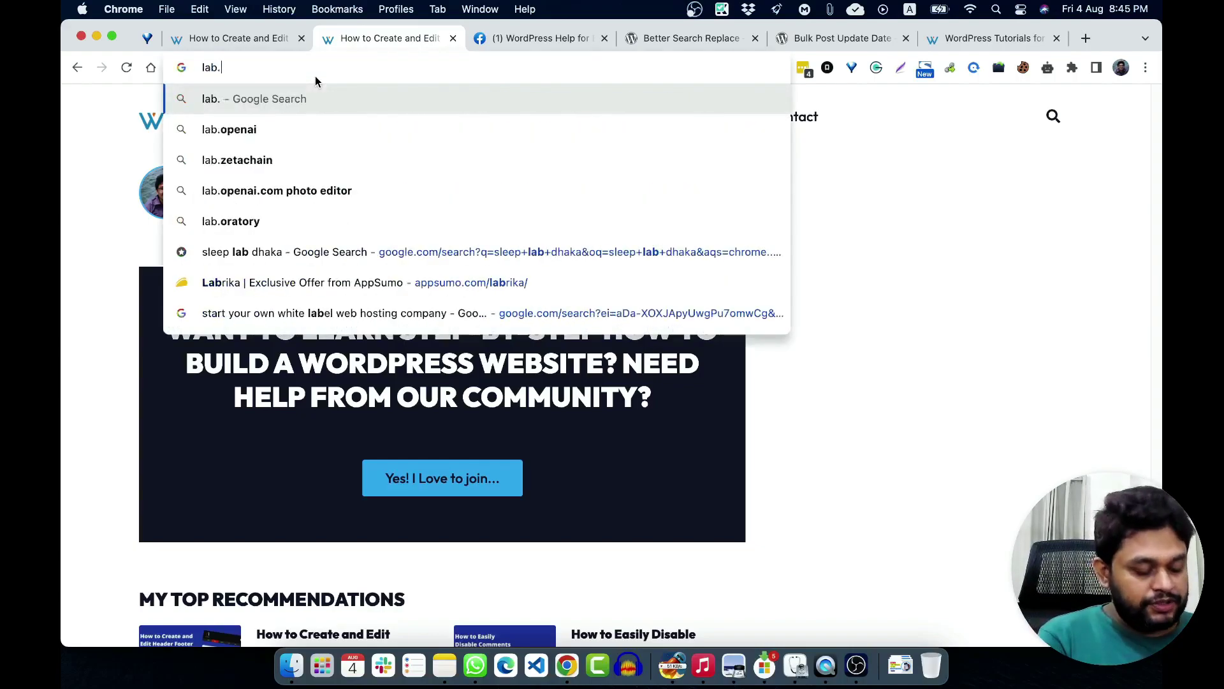
type("wpboffins.com")
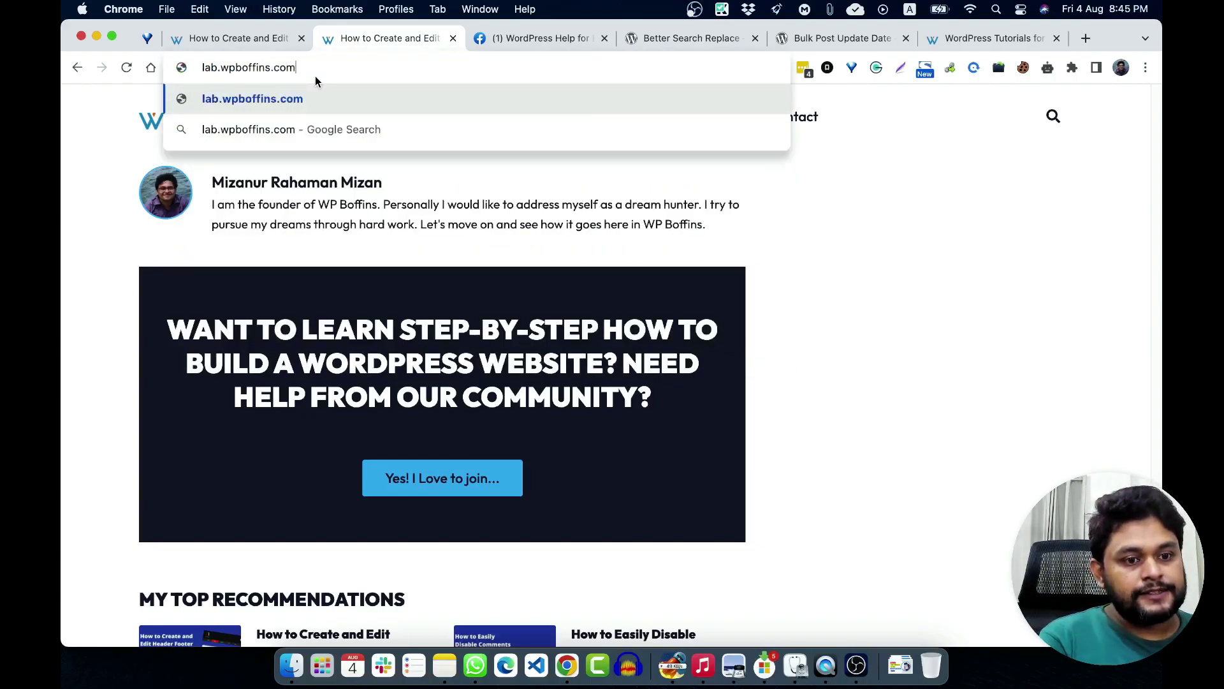
key("Return")
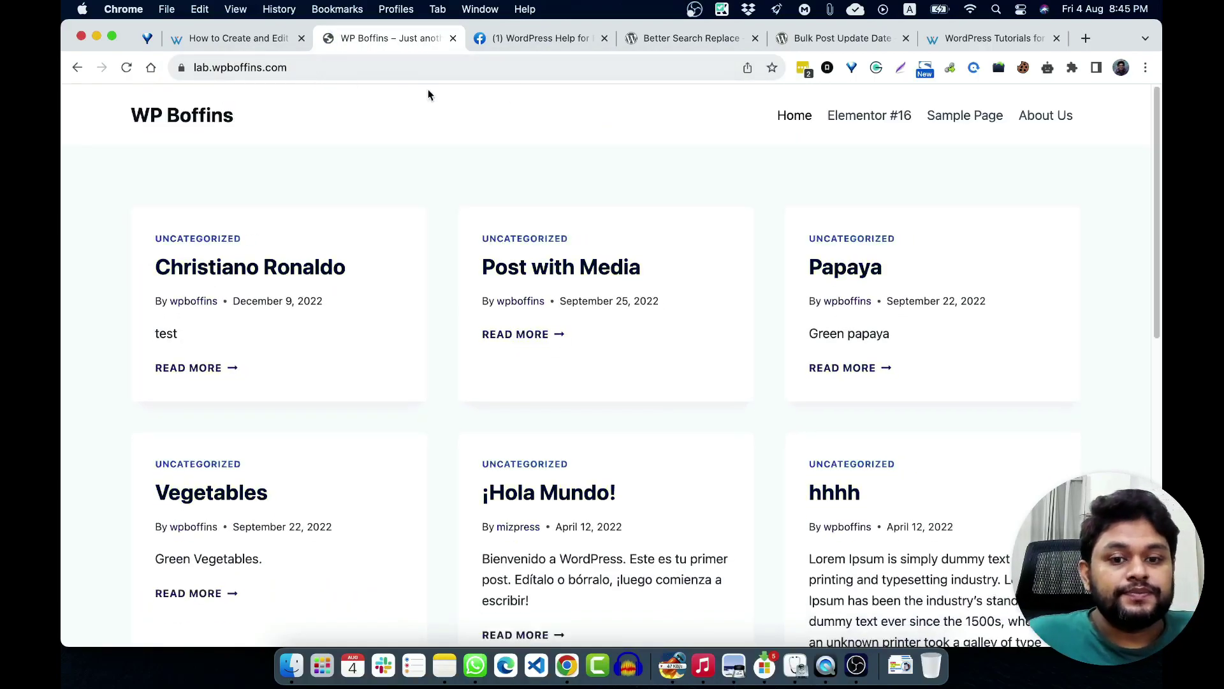
Open the test site's WordPress admin dashboard at lab.wpboffins.com/wp-admin
left_click(382, 70)
type("/")
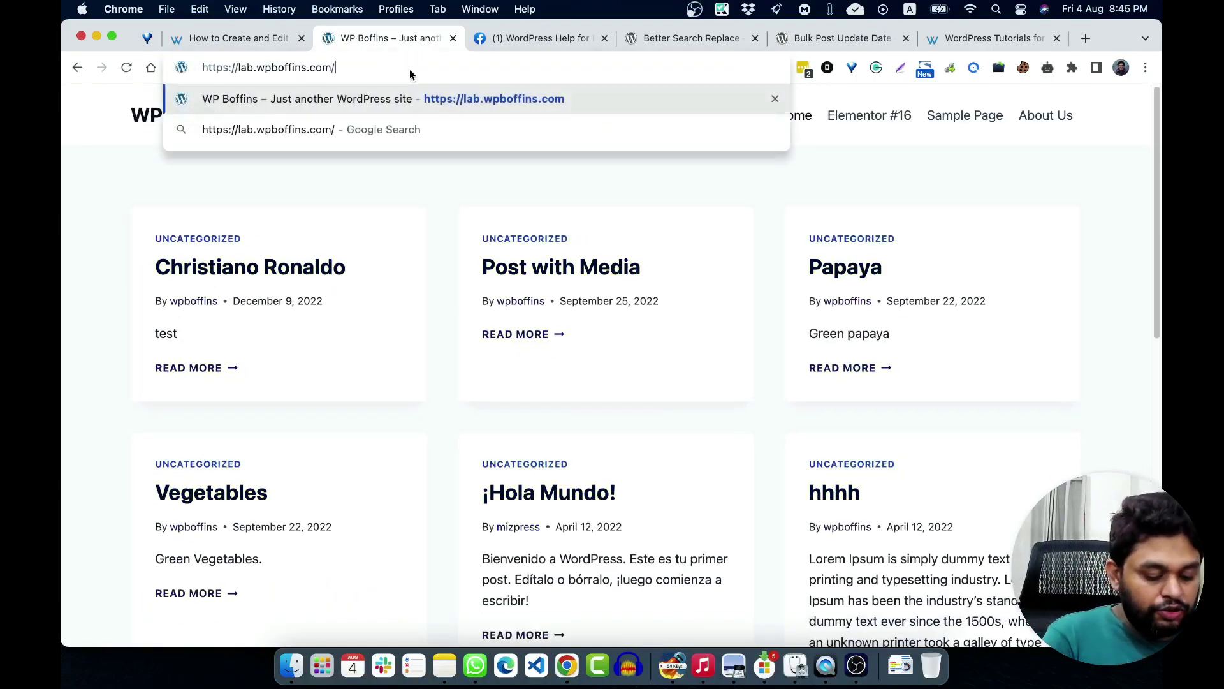
type("wp-a")
key("BackSpace")
key("BackSpace")
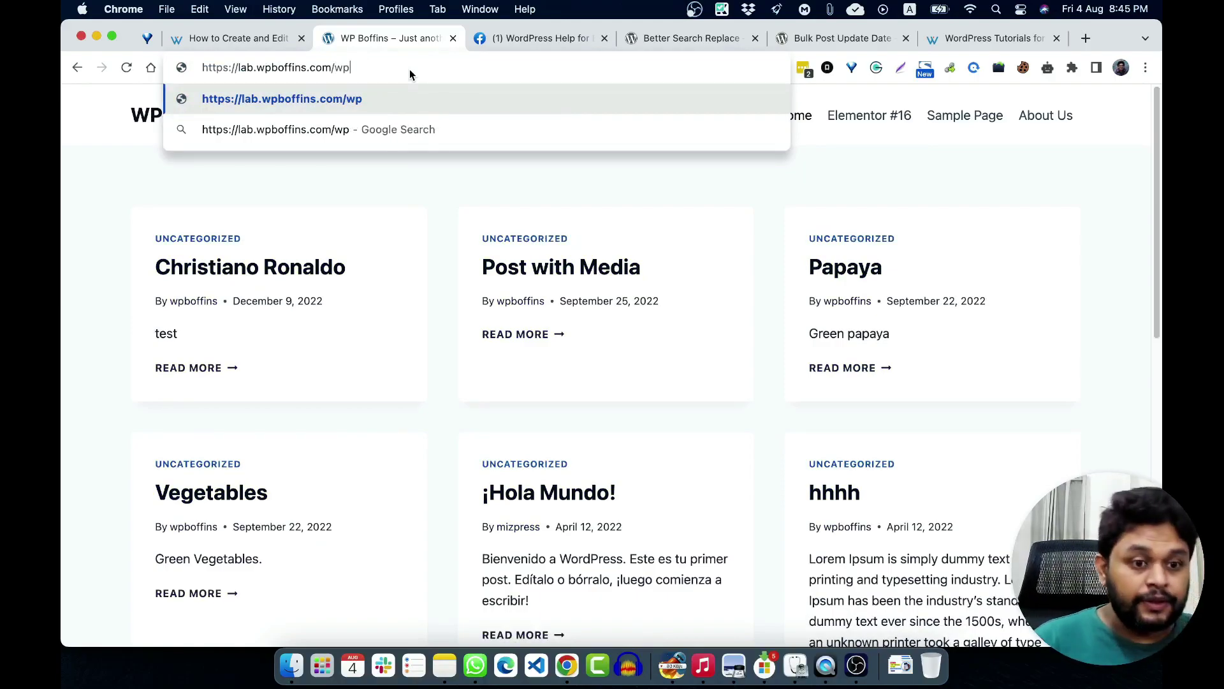
key("Return")
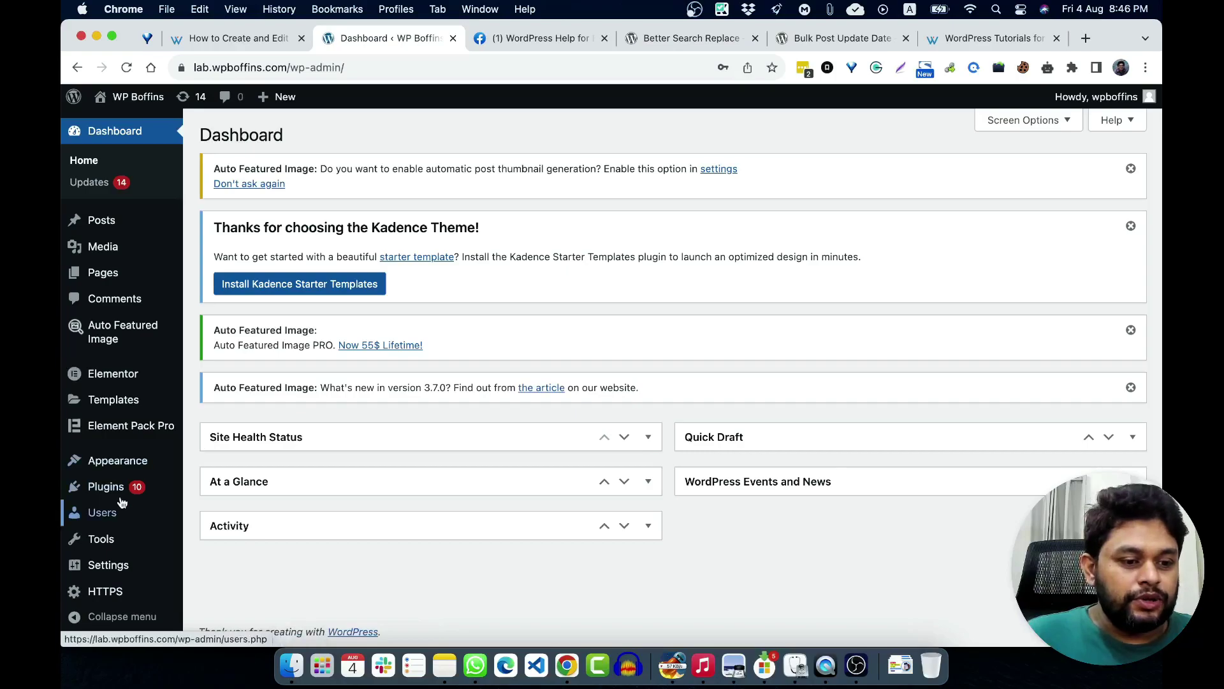
Go to Plugins > Add New and copy the name 'Bulk Post Update Date' from its plugin page
mouse_move(121, 488)
left_click(231, 514)
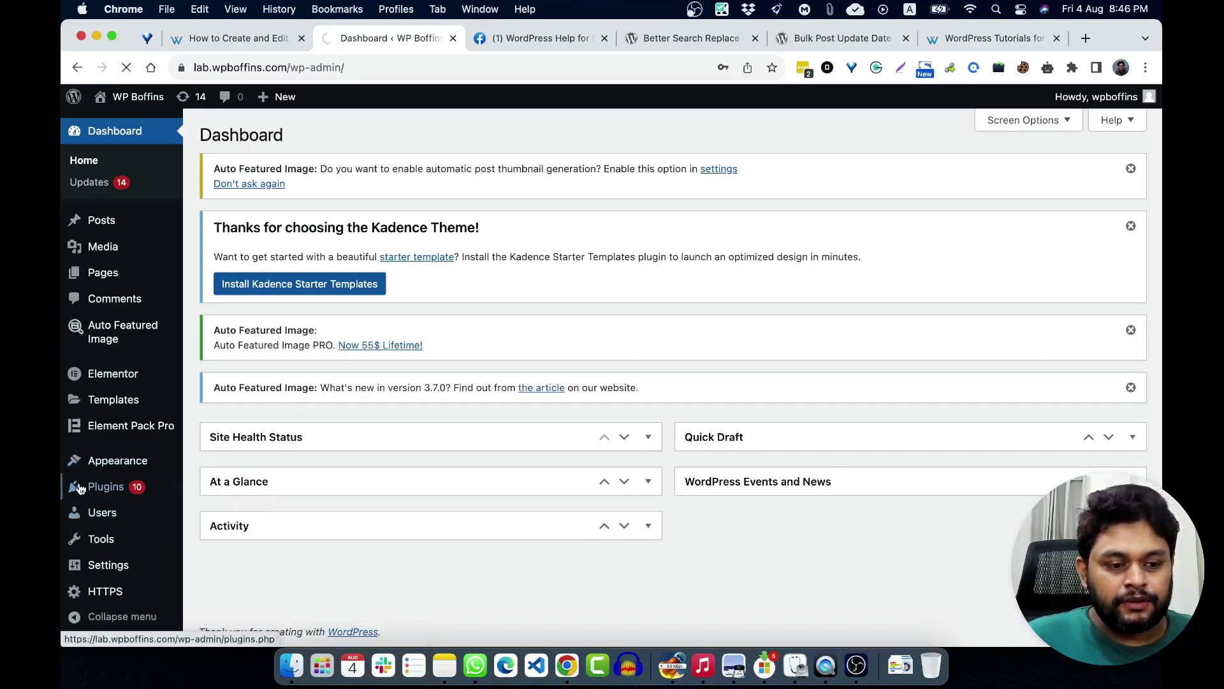
mouse_move(80, 489)
left_click(216, 509)
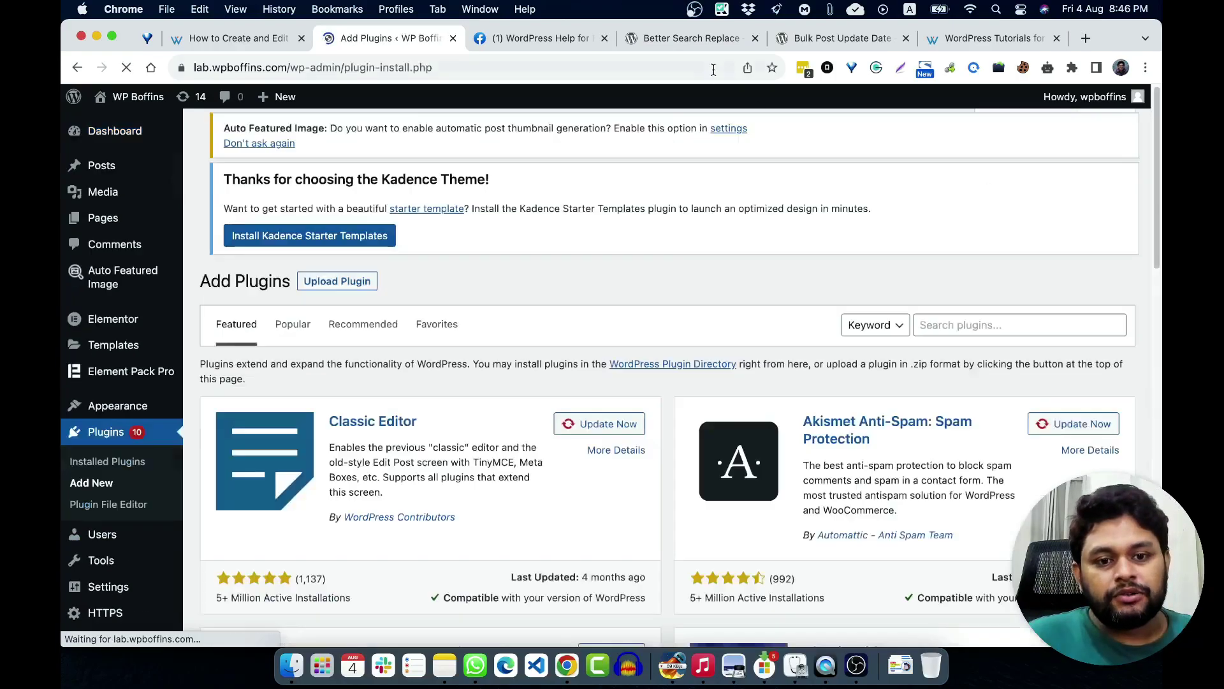
left_click(842, 38)
double_click(436, 241)
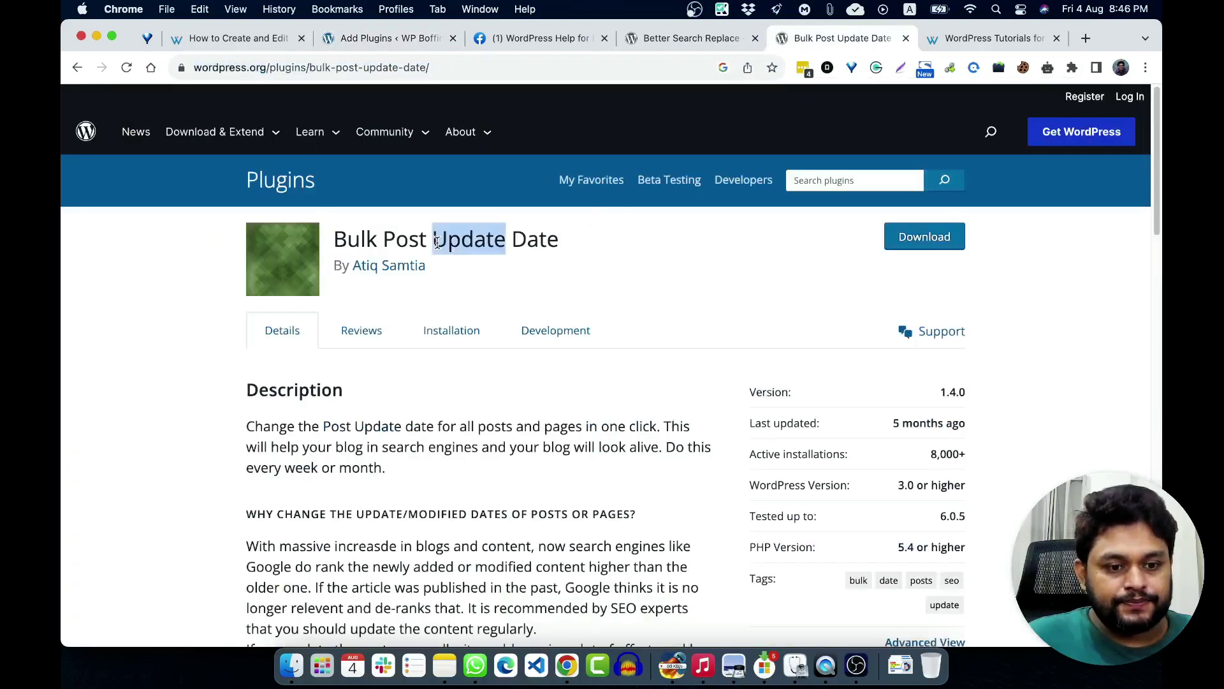
triple_click(436, 241)
key("cmd+c")
Search for Bulk Post Update Date, then install and activate it
left_click(386, 38)
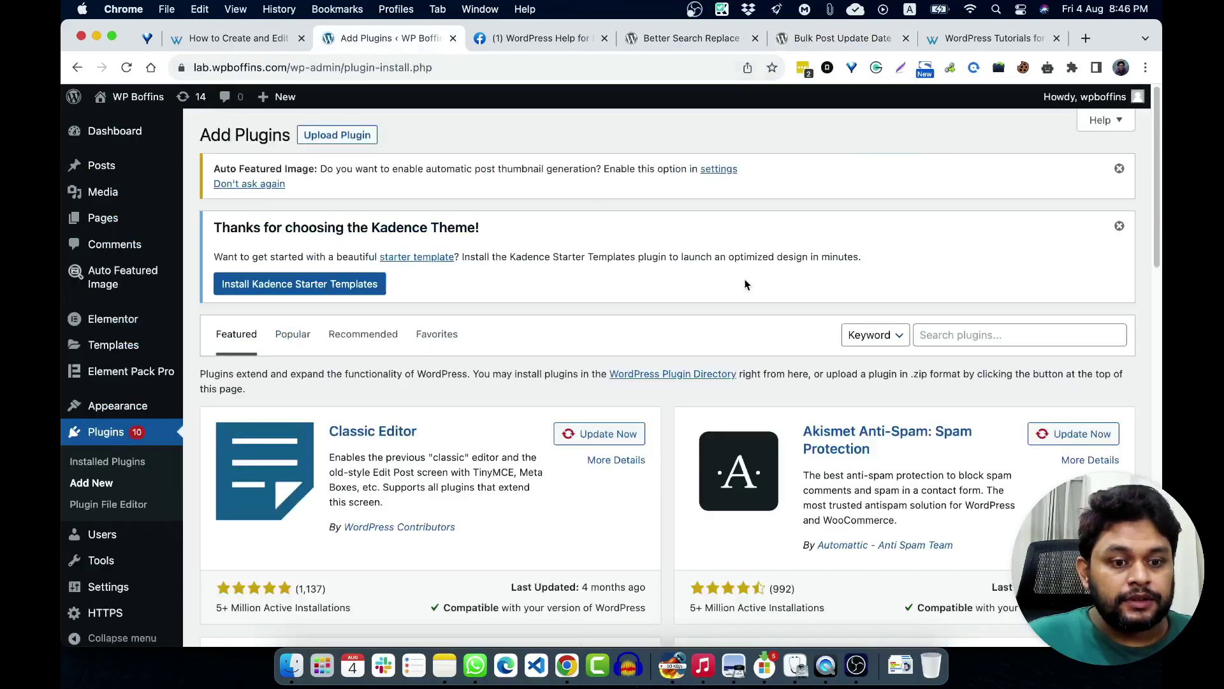
left_click(968, 334)
key("cmd+v")
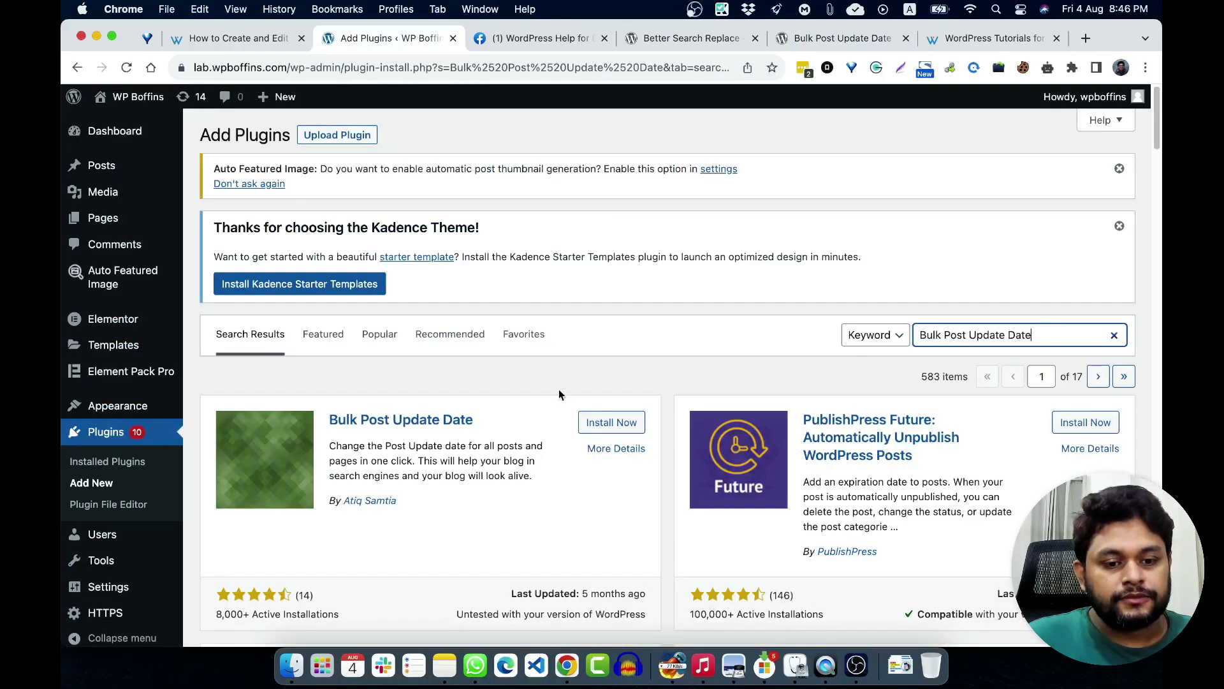
left_click(623, 422)
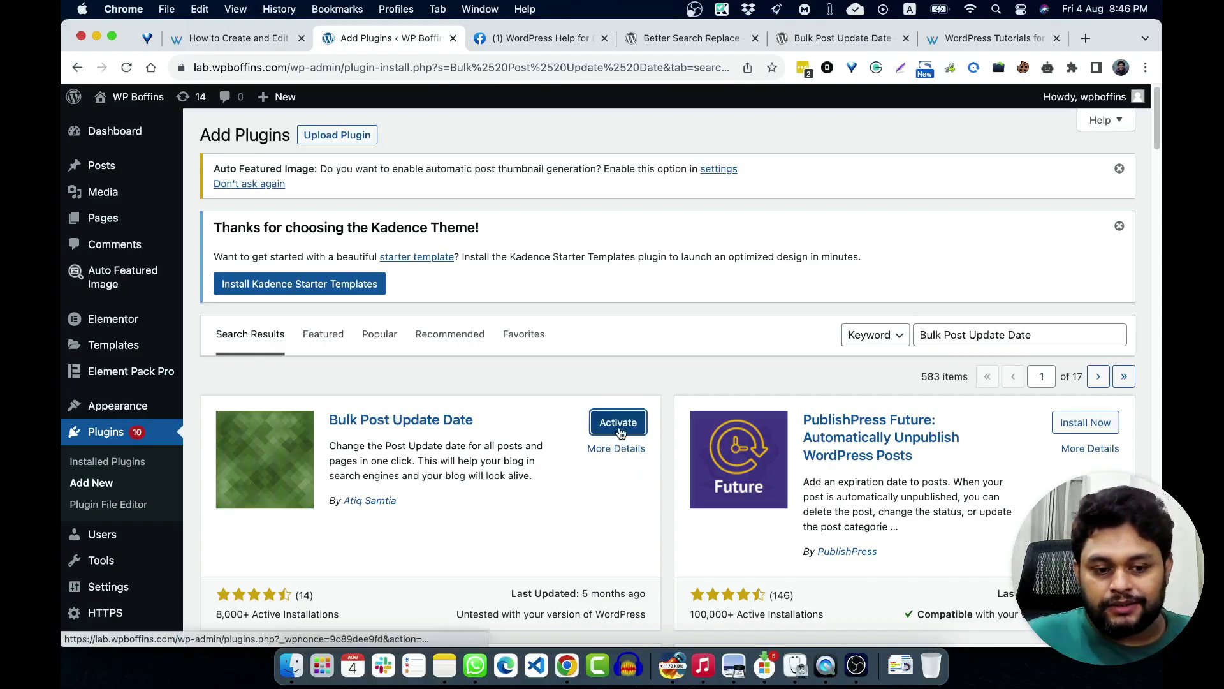
left_click(618, 424)
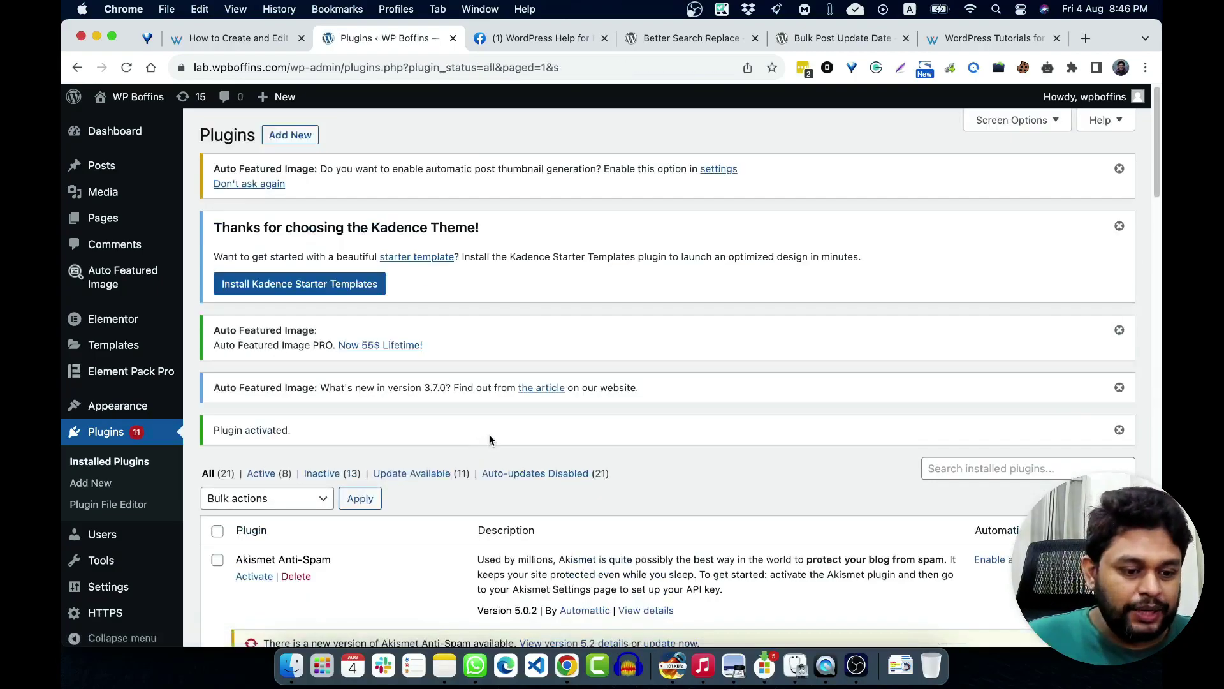
Open Settings > Bulk Post Update Date and set Distribute into Last to 1 Day
scroll(489, 434, "down", 3)
mouse_move(104, 576)
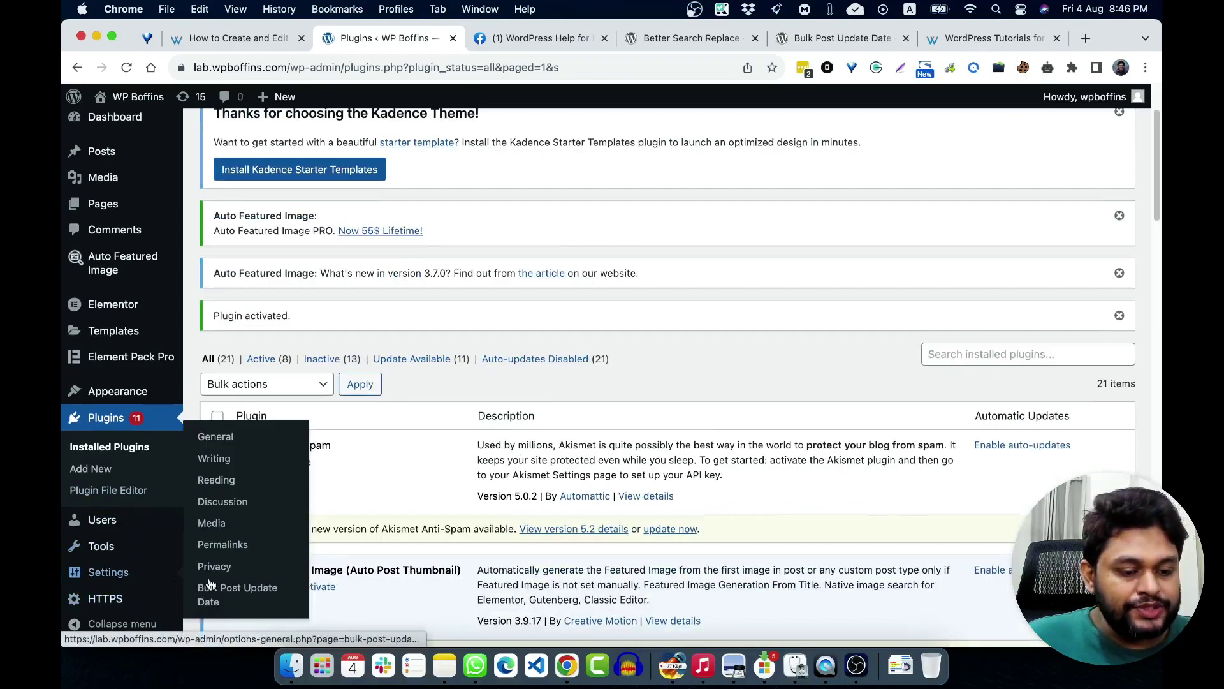
left_click(226, 595)
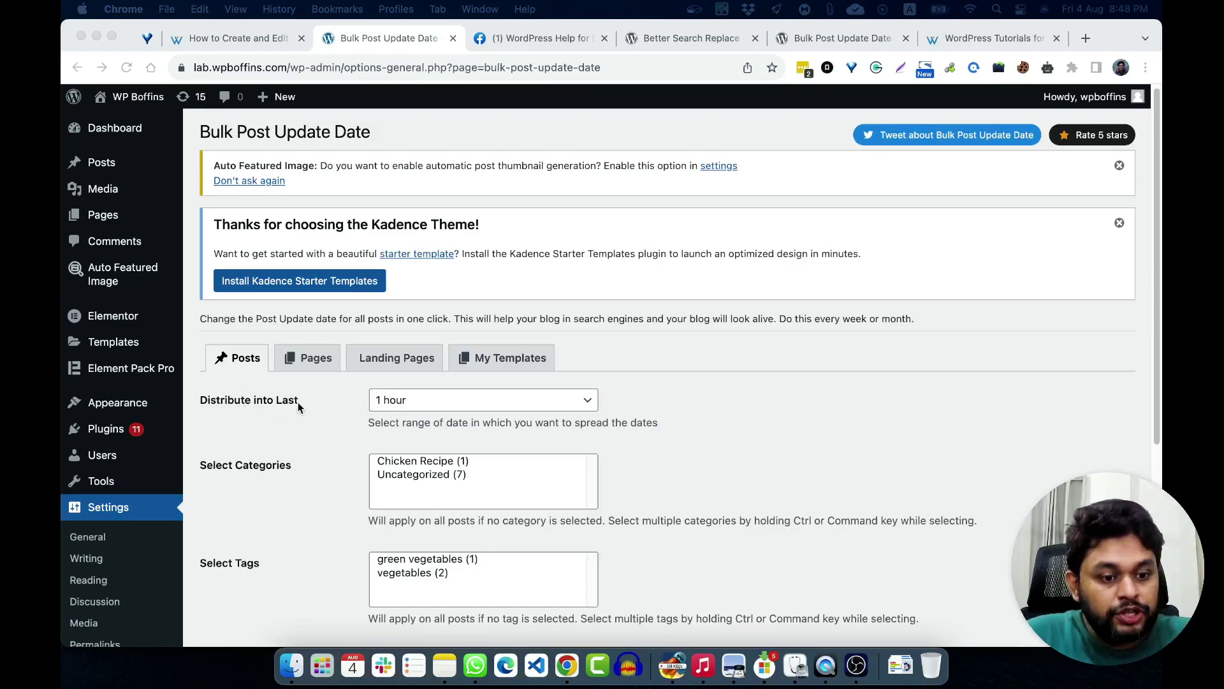
left_click(466, 408)
left_click(571, 399)
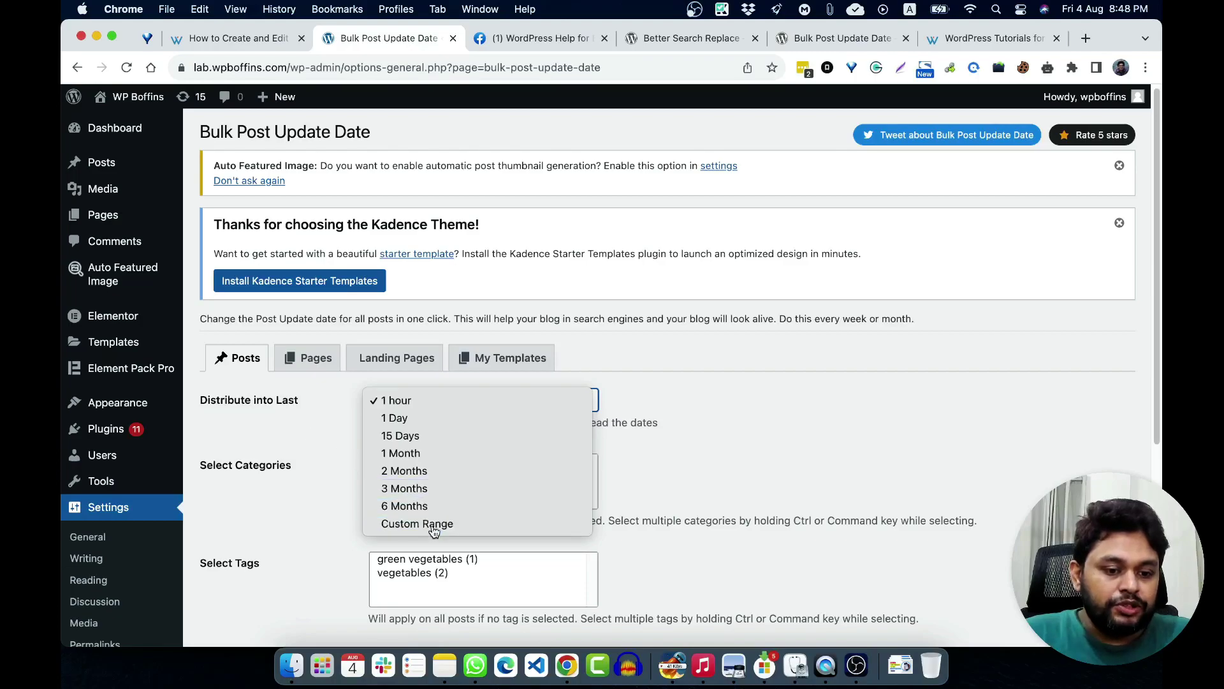
left_click(511, 524)
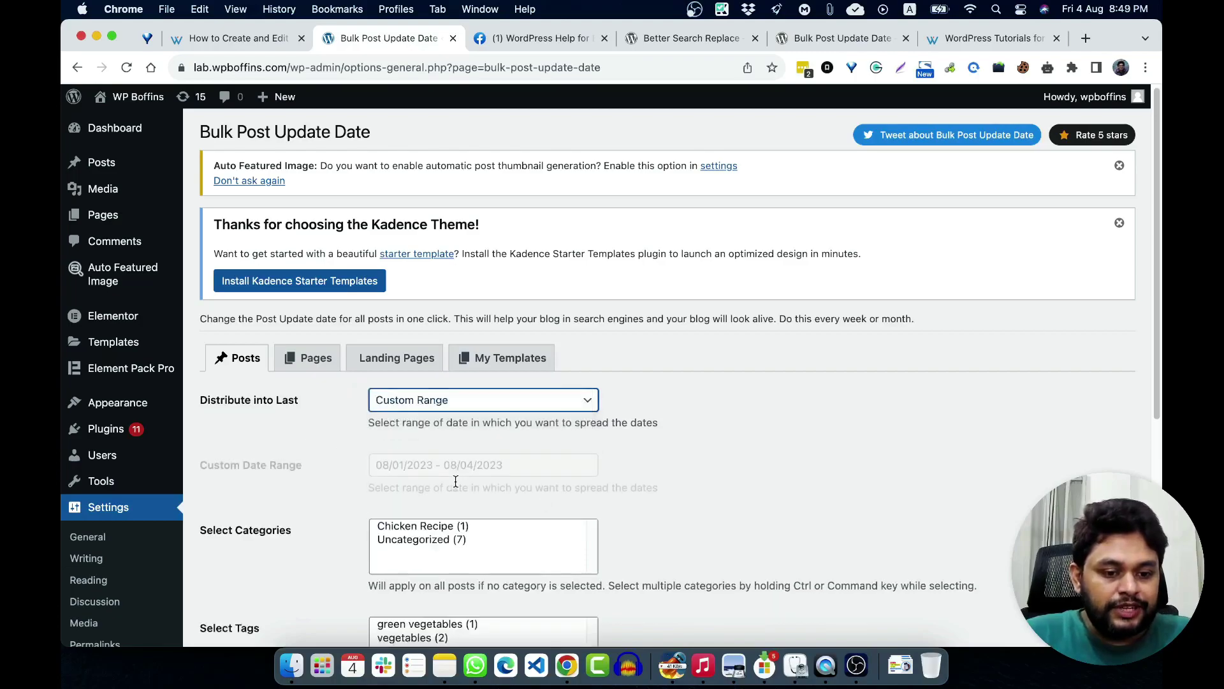
left_click(479, 400)
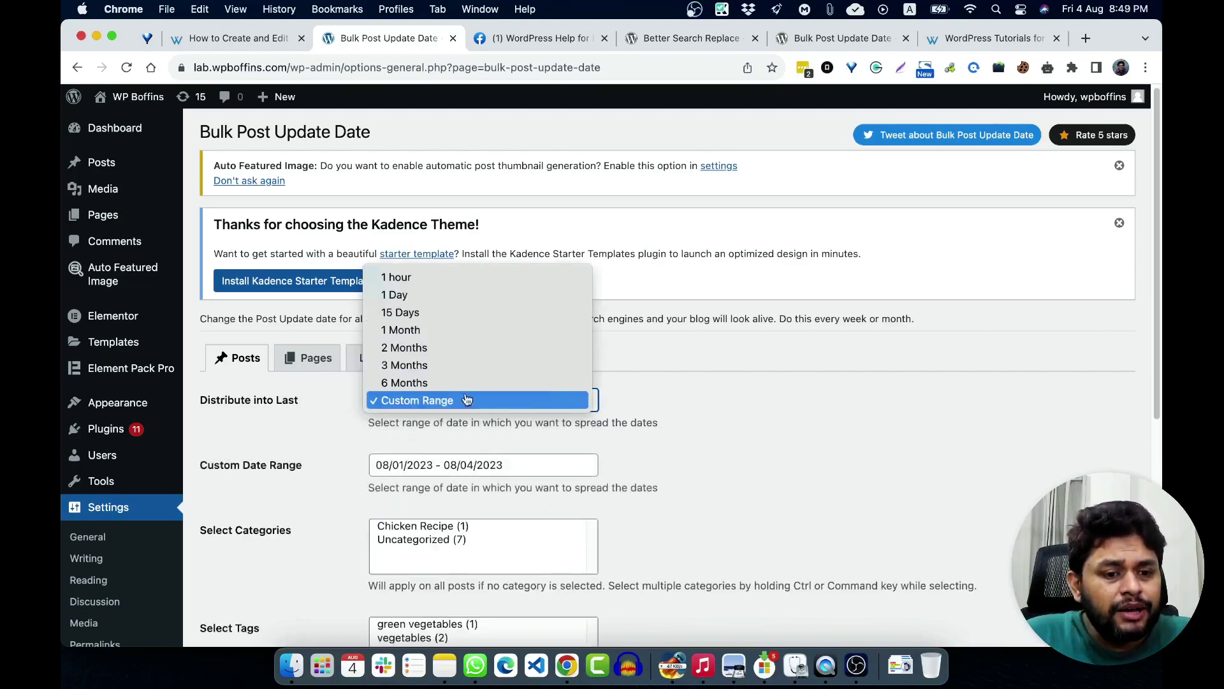
left_click(400, 297)
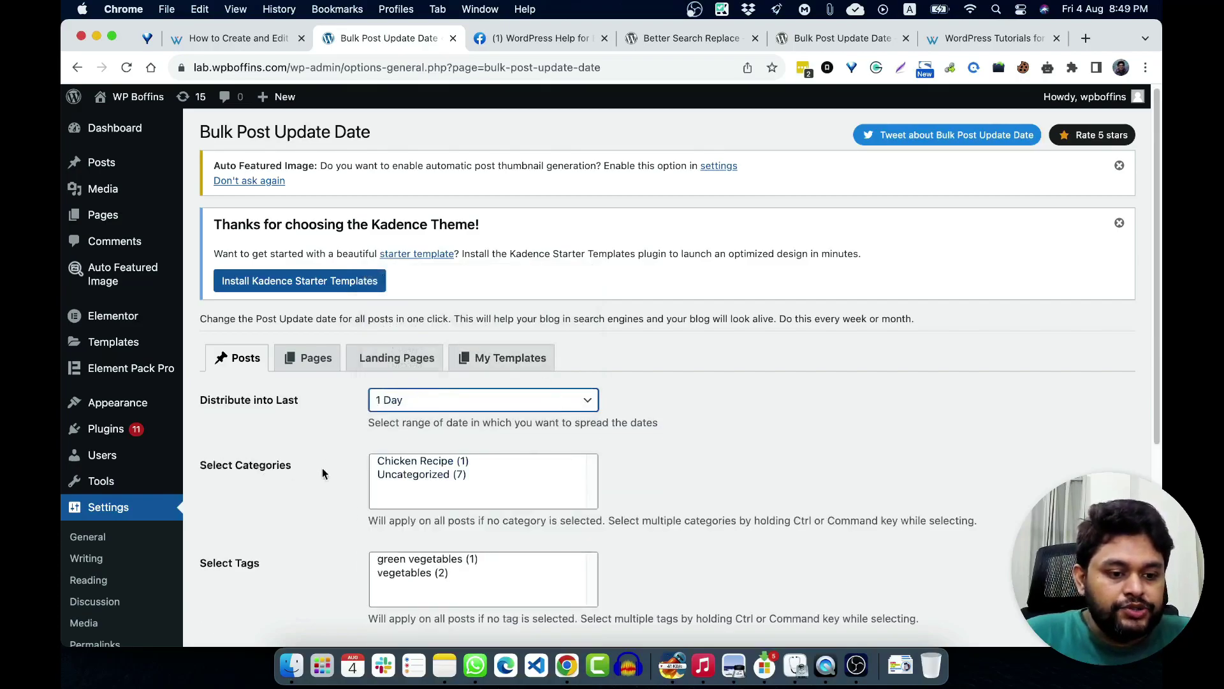
Select the Chicken Recipe and Uncategorized categories and the green vegetables tag
left_click(450, 468)
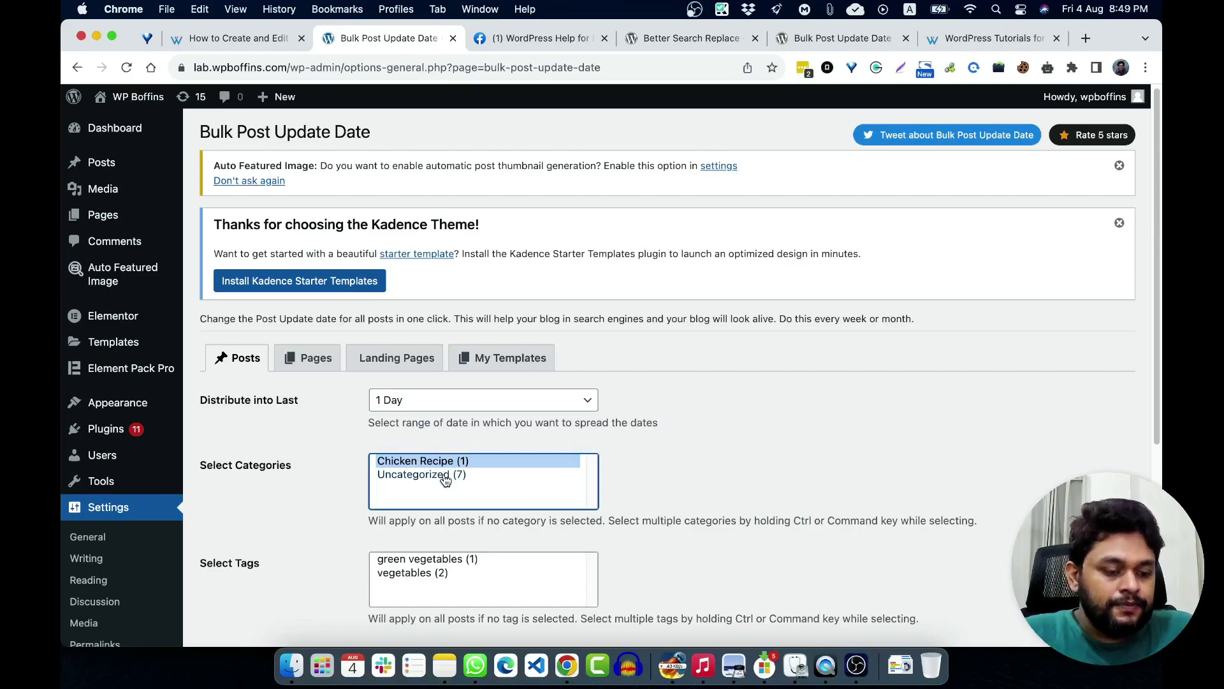
left_click(445, 475, "super")
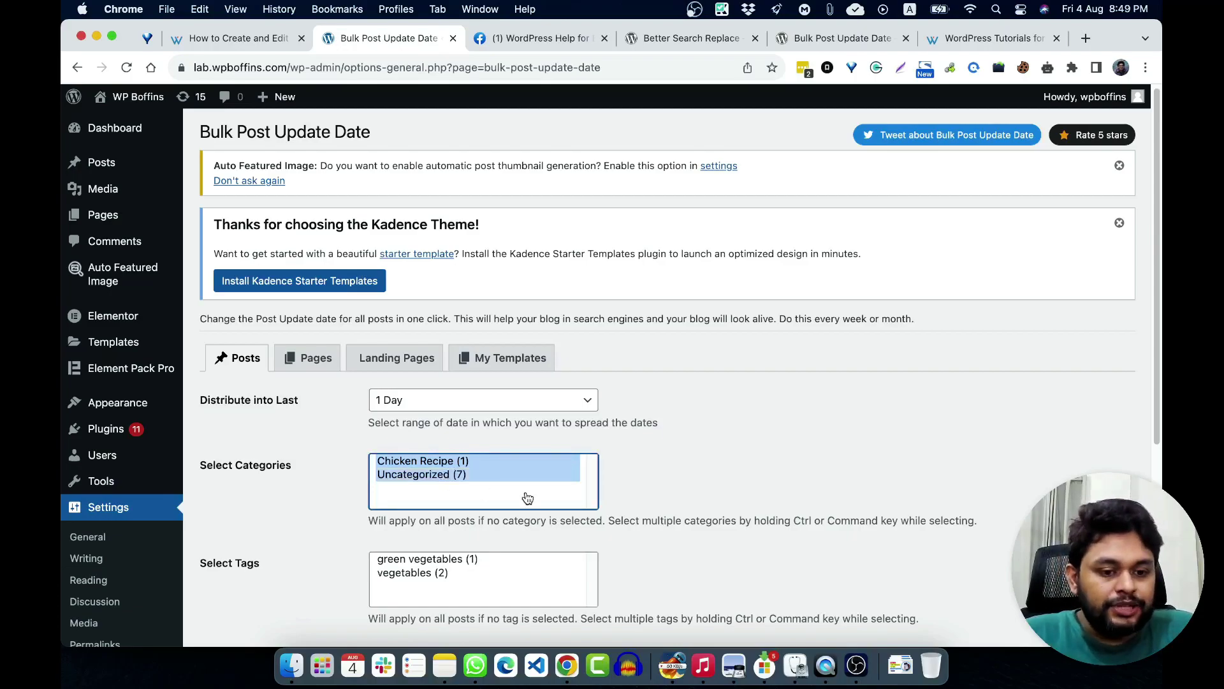
left_click(422, 564)
Add the vegetables tag alongside green vegetables and scroll to the update button
left_click(421, 573, "super")
scroll(766, 541, "down", 5)
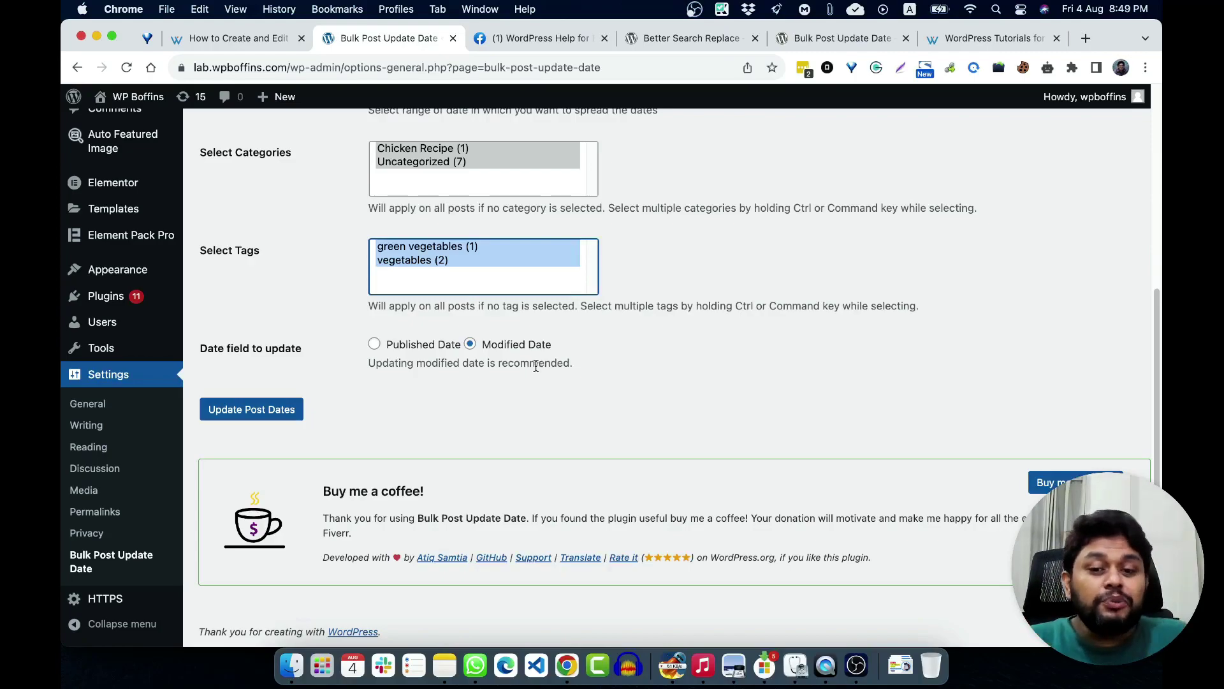
Run Update Post Dates to refresh the two matching posts, then go to Posts
left_click(264, 420)
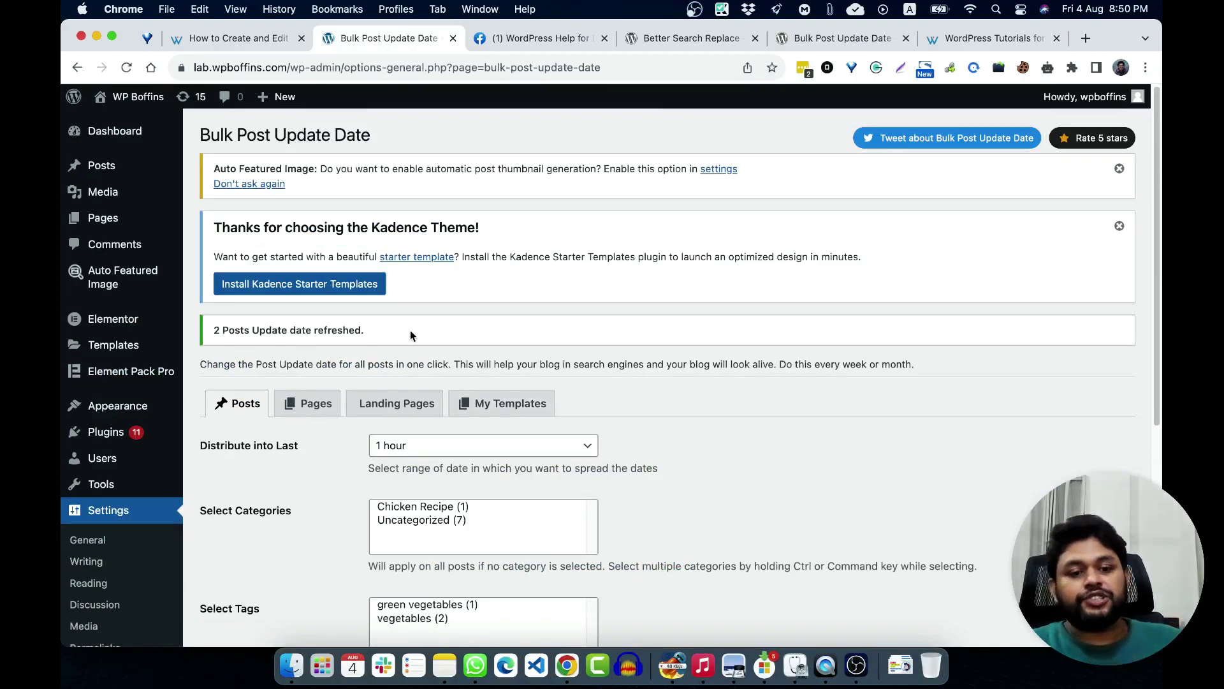
mouse_move(120, 178)
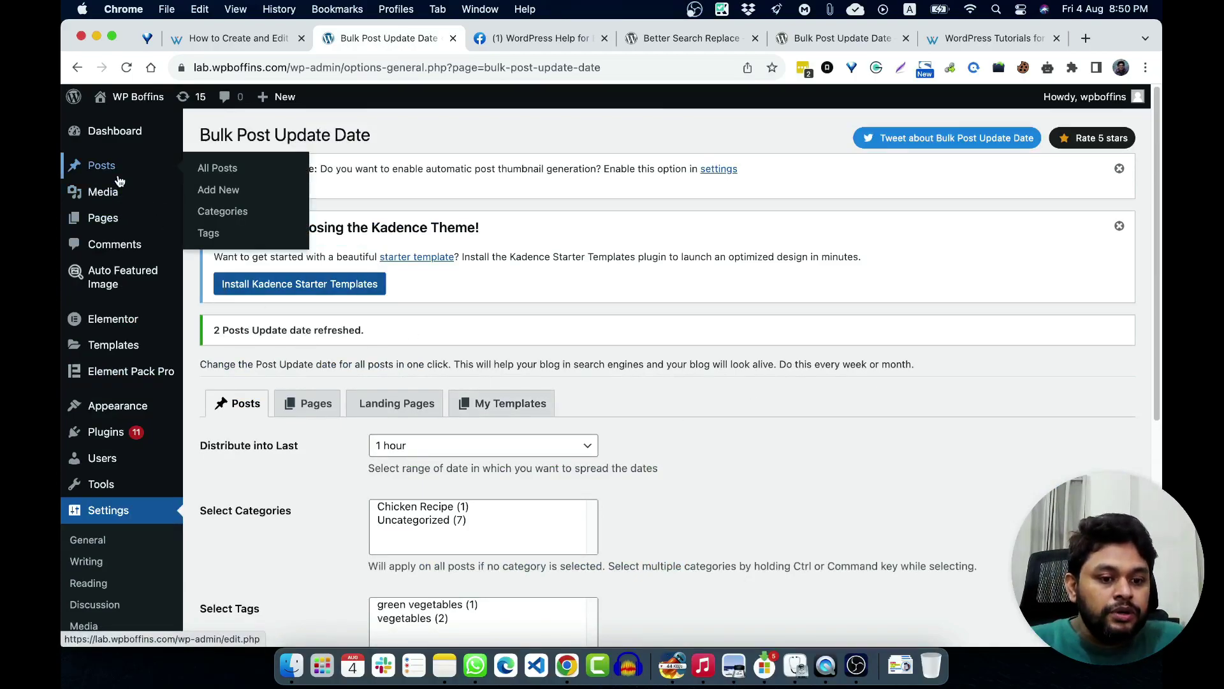
left_click(118, 173)
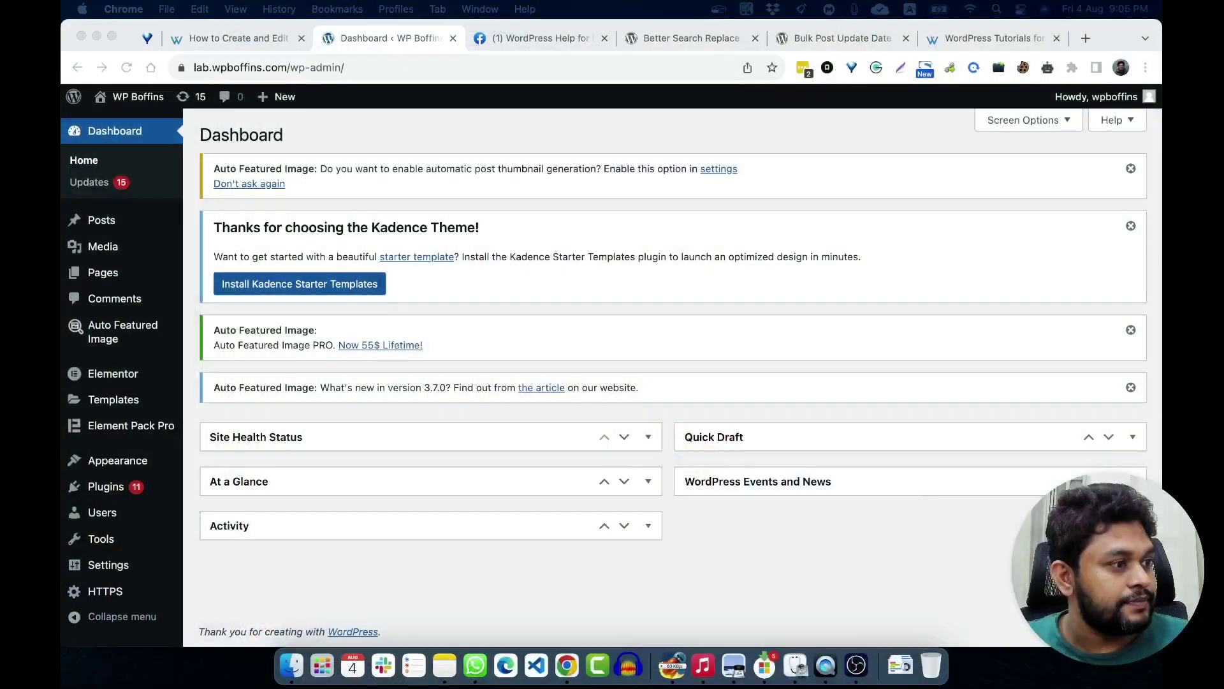
Filter All Posts by the vegetables tag and open the 'Vegetables' post in the editor
left_click(122, 224)
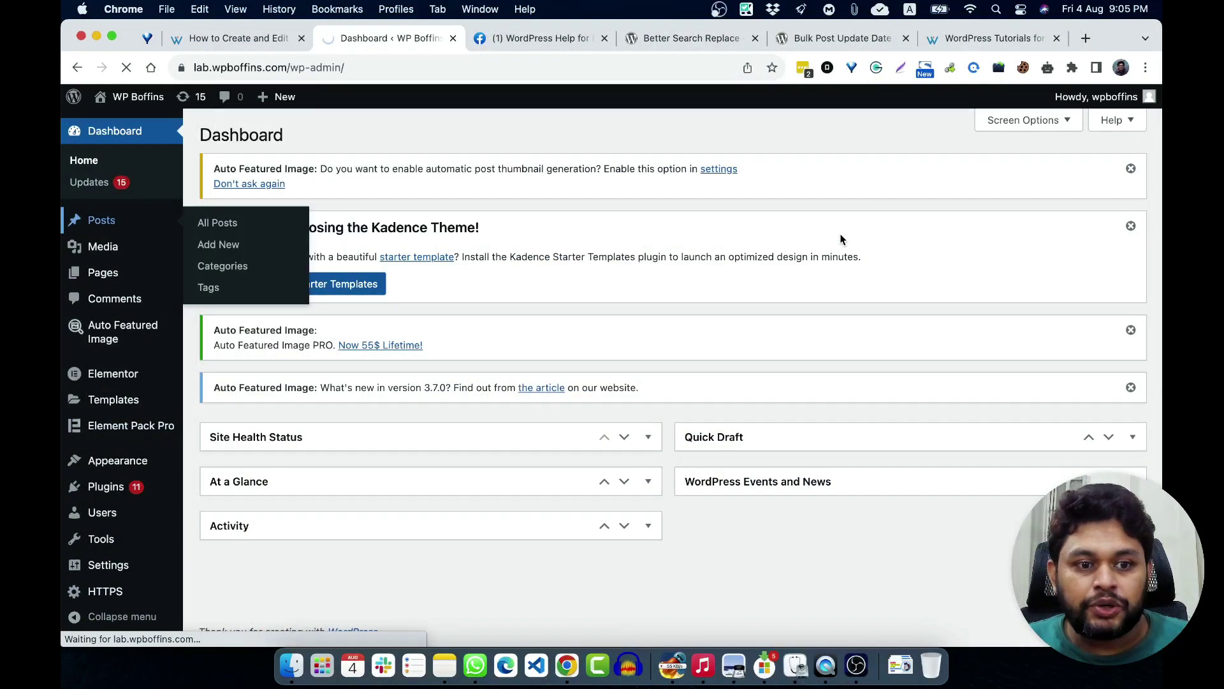
scroll(815, 352, "down", 5)
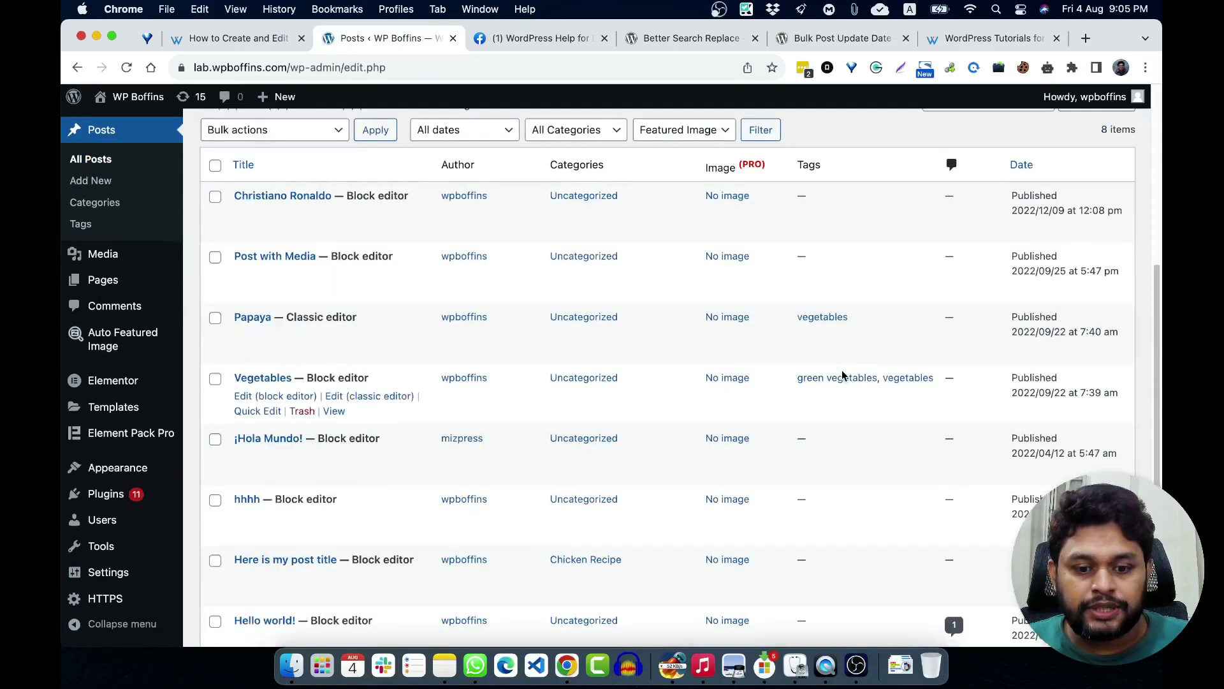
left_click(833, 319)
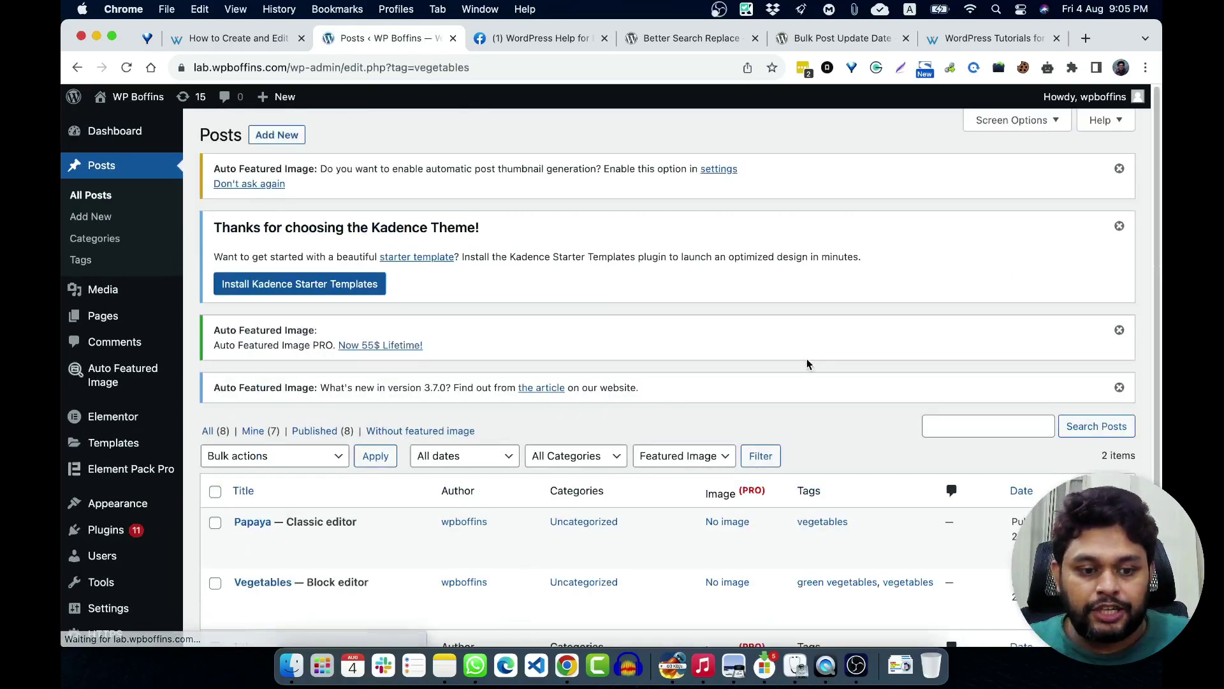
scroll(801, 377, "down", 2)
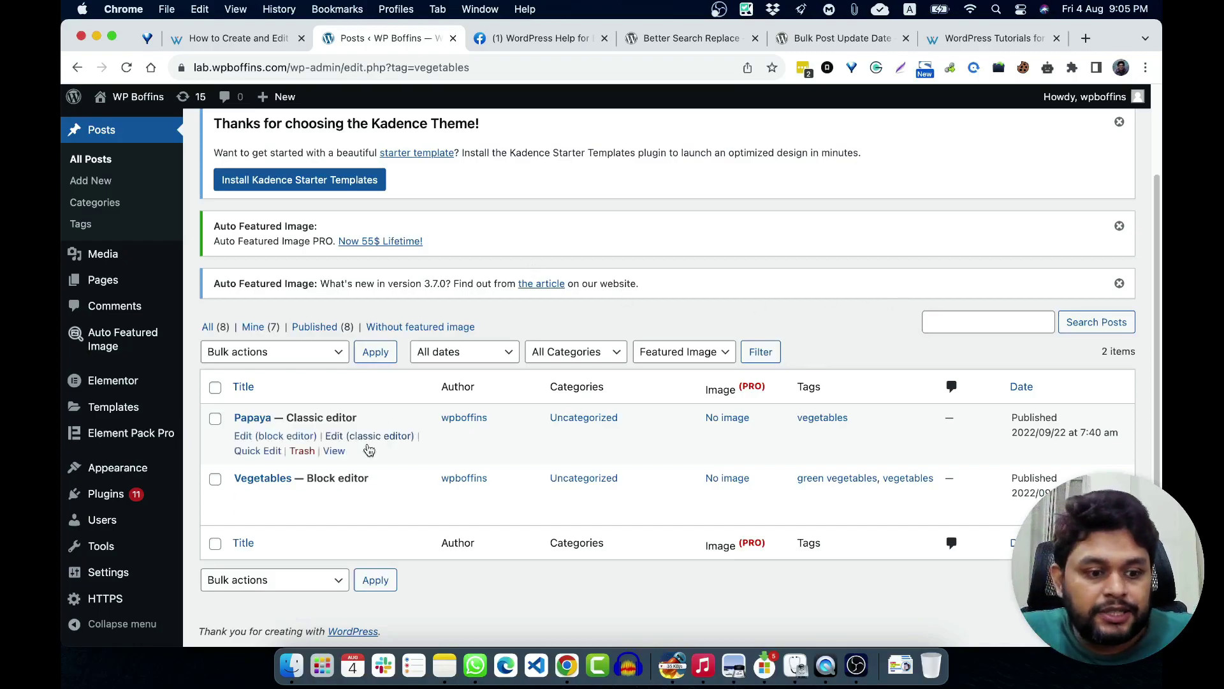
left_click(252, 479)
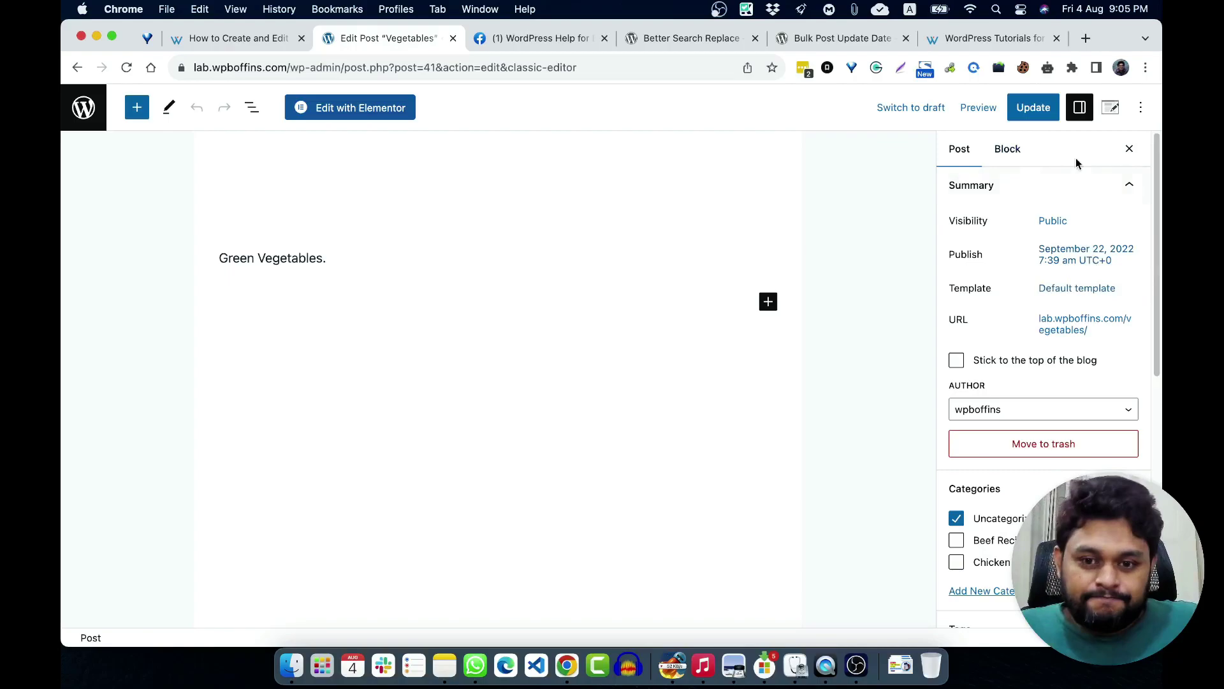
Switch the Vegetables post to the classic editor via the Options menu, then review Screen Options
left_click(1141, 109)
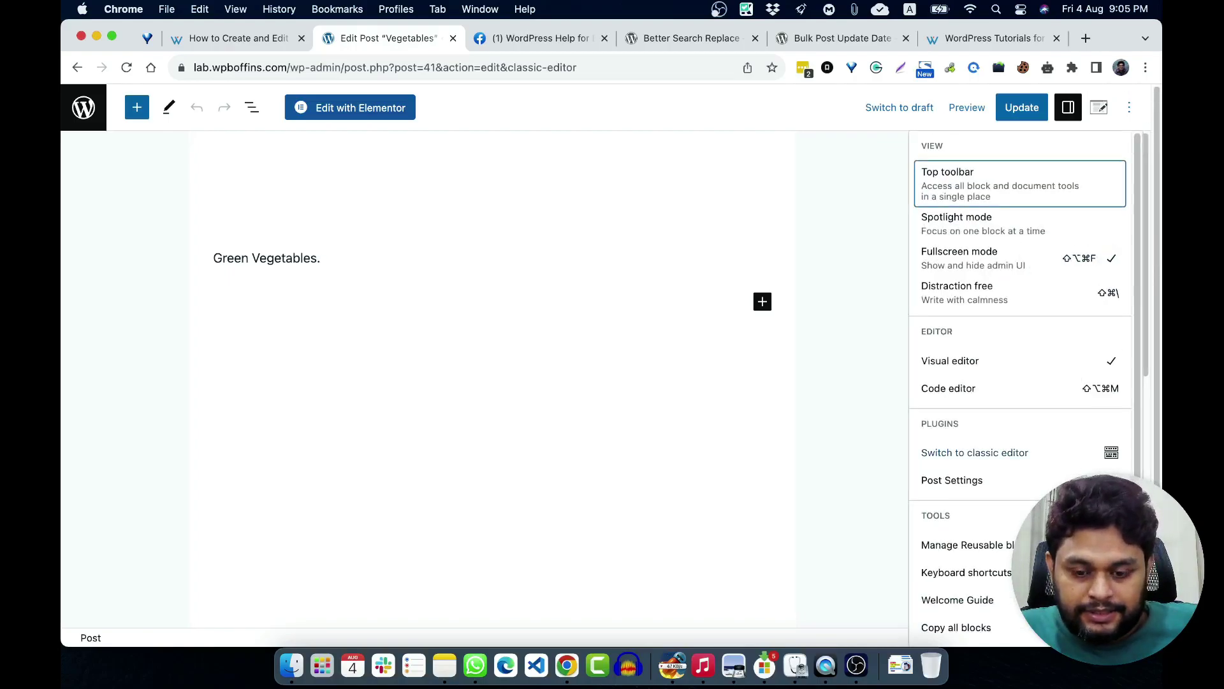
scroll(911, 399, "down", 2)
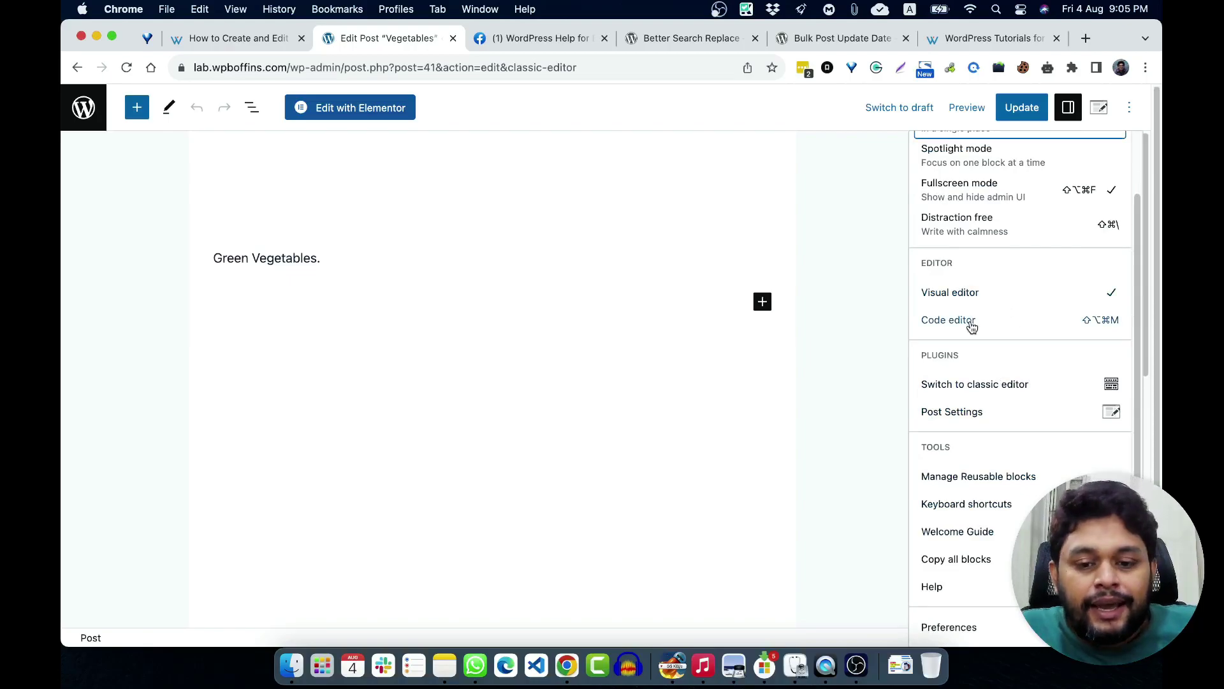
left_click(966, 389)
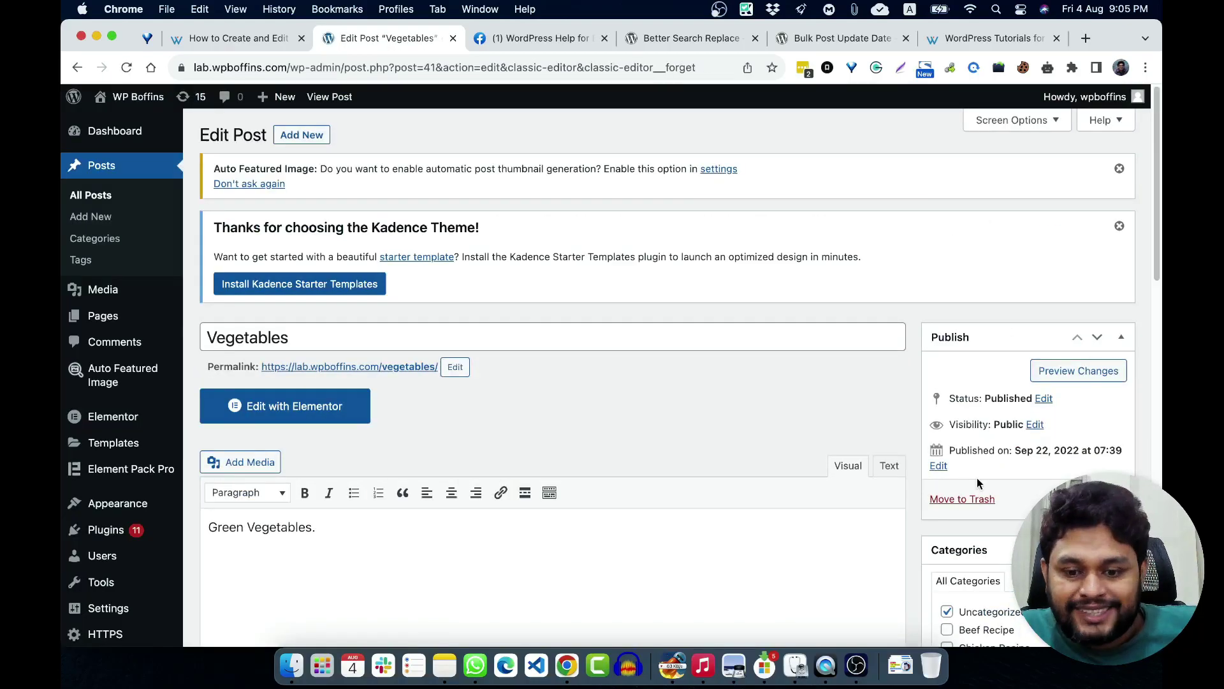
left_click(1015, 120)
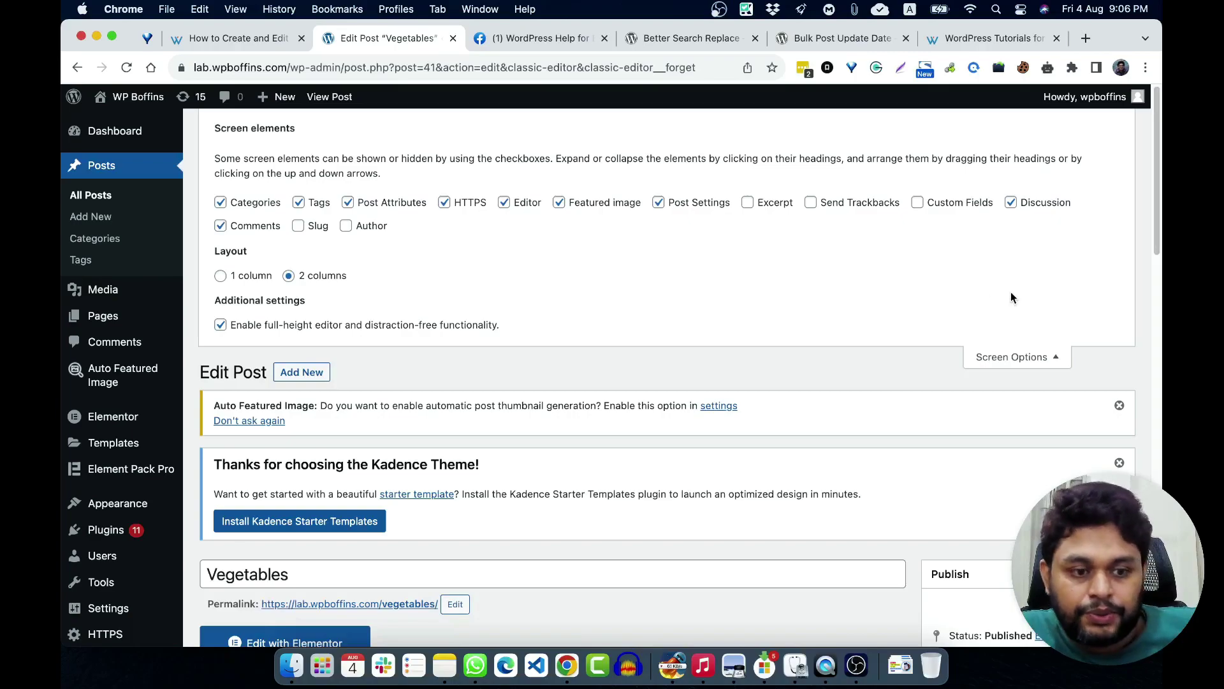
left_click(1020, 360)
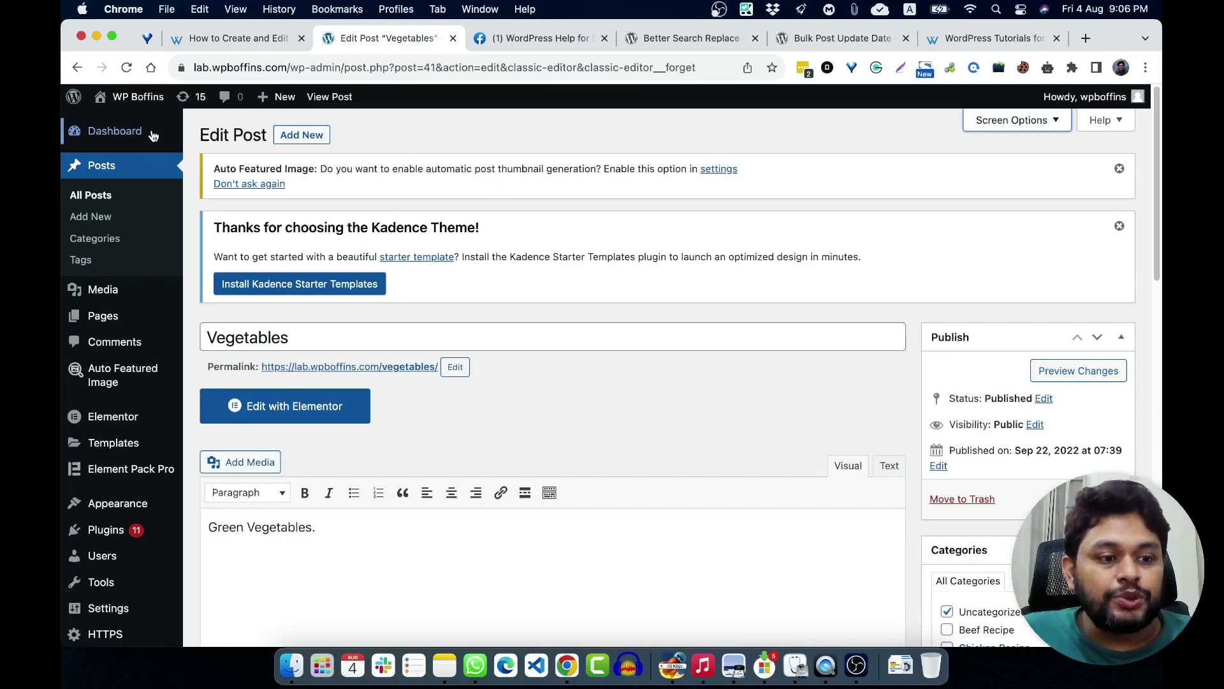
View the Vegetables post on the live site, then return to the home page
left_click(127, 123)
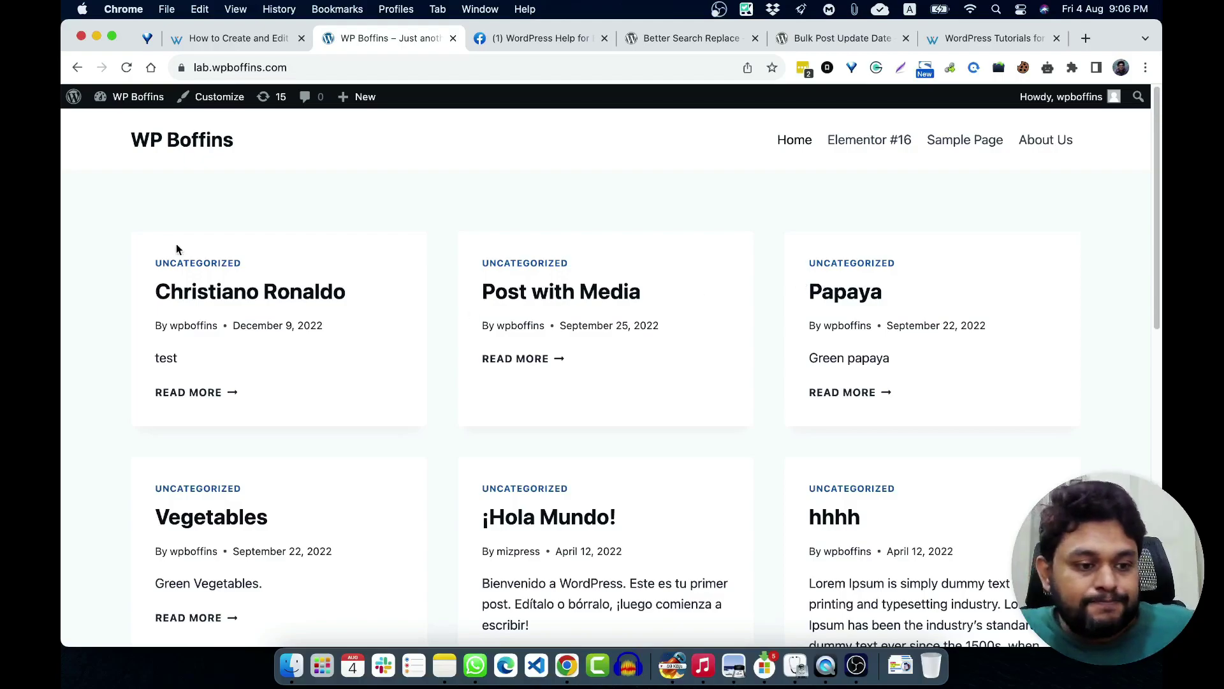
left_click(208, 519)
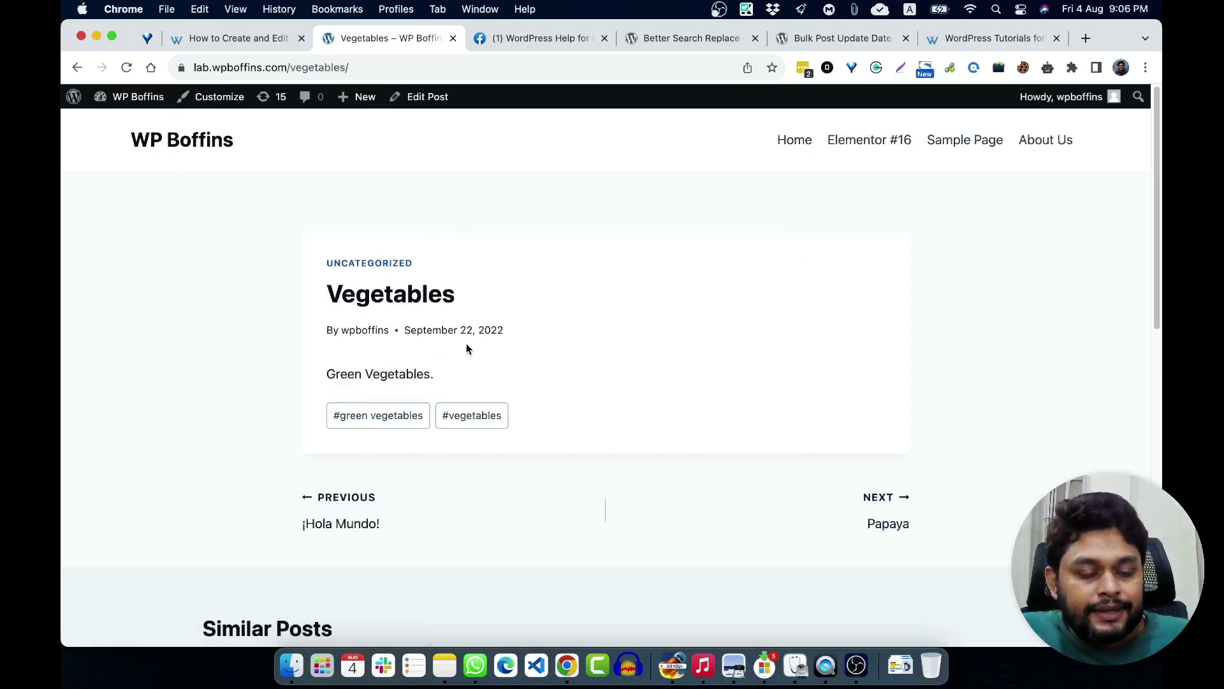
left_click(77, 66)
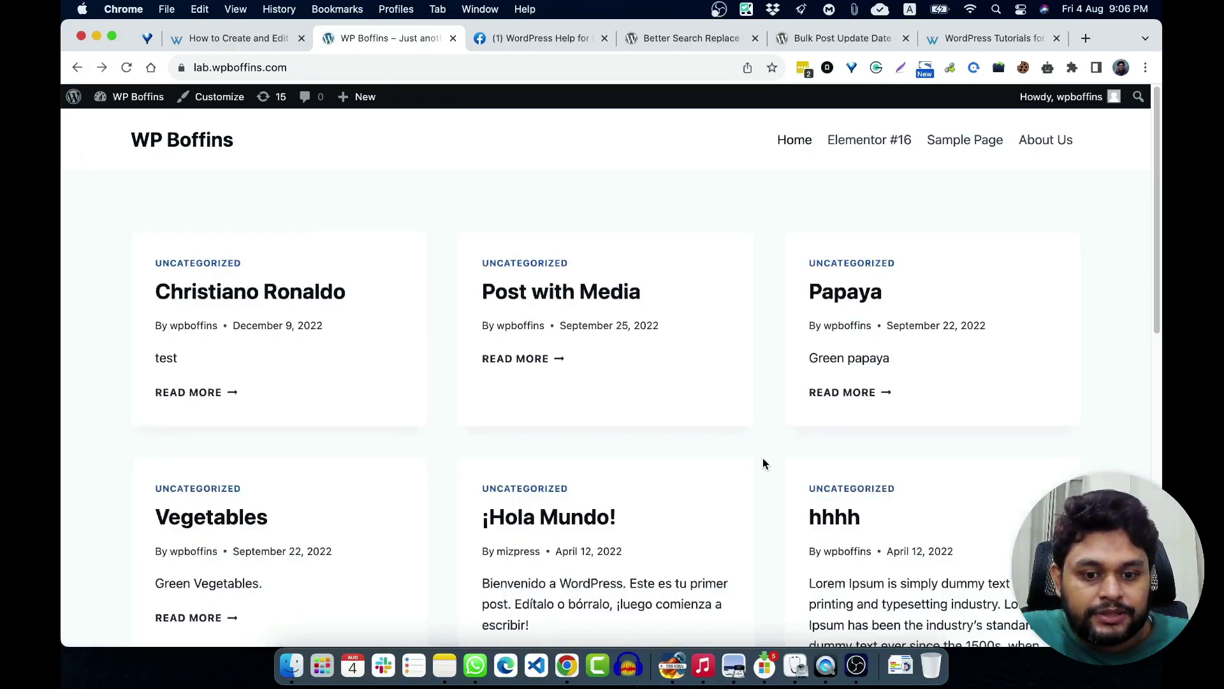
Open the Papaya post on the live site and launch the Customizer from it
left_click(854, 297)
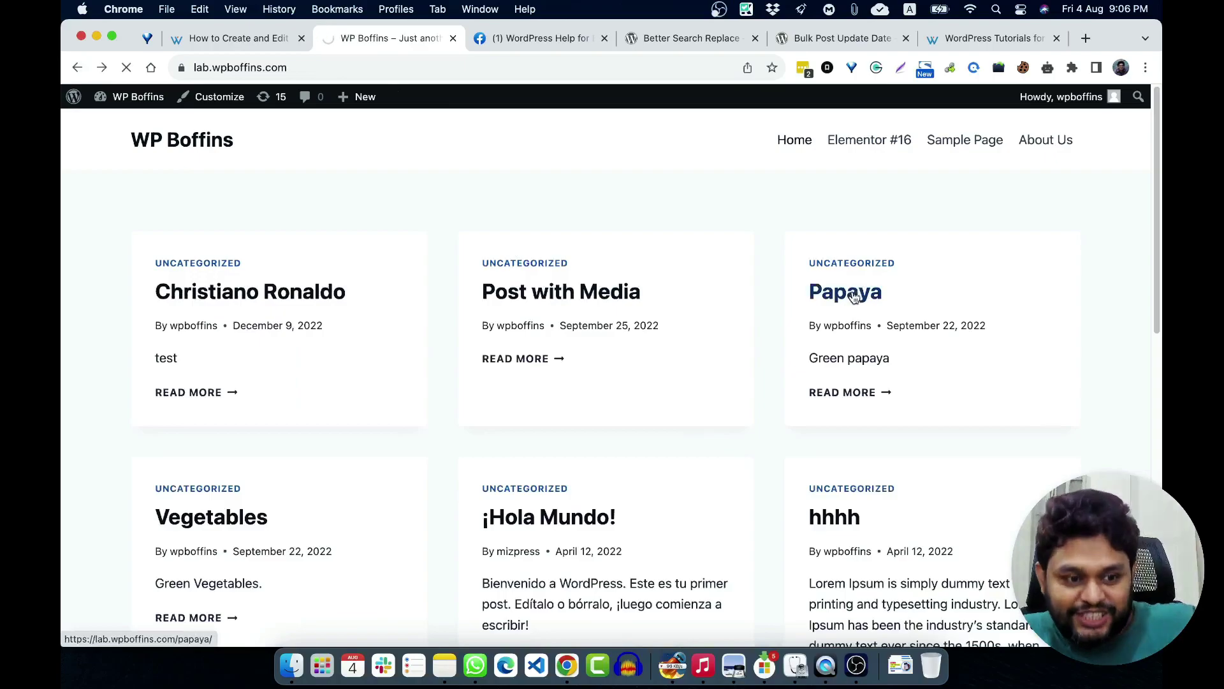
scroll(820, 331, "down", 15)
scroll(724, 410, "up", 15)
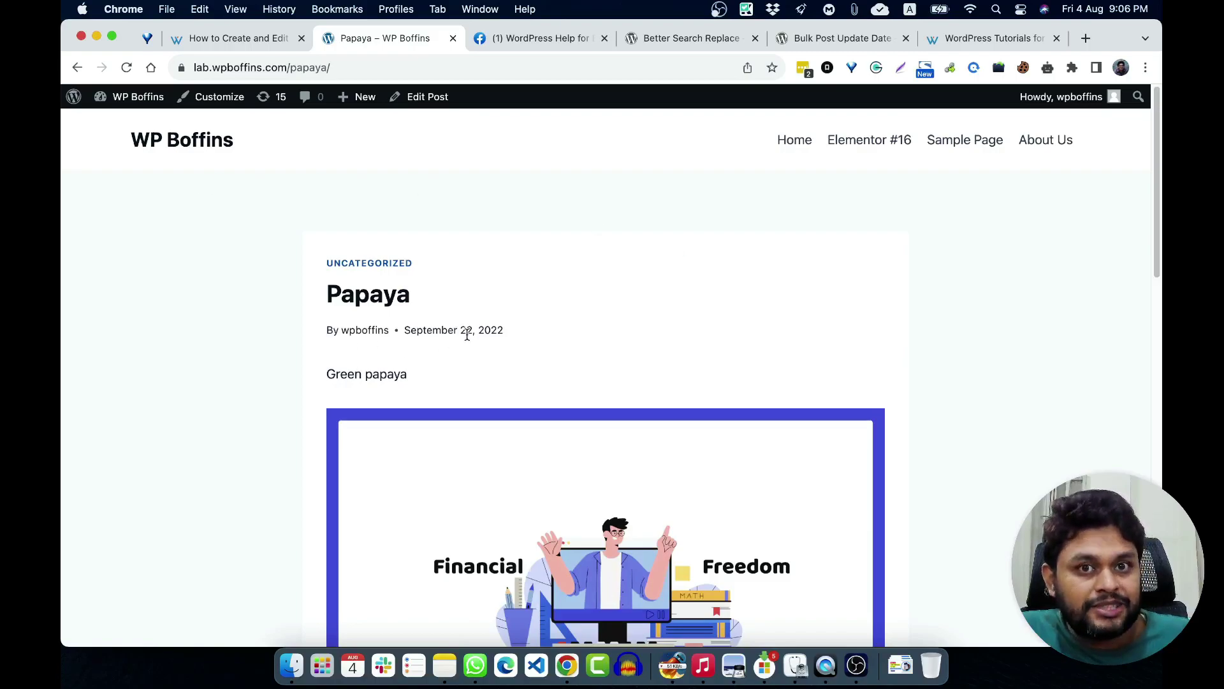
left_click(218, 96)
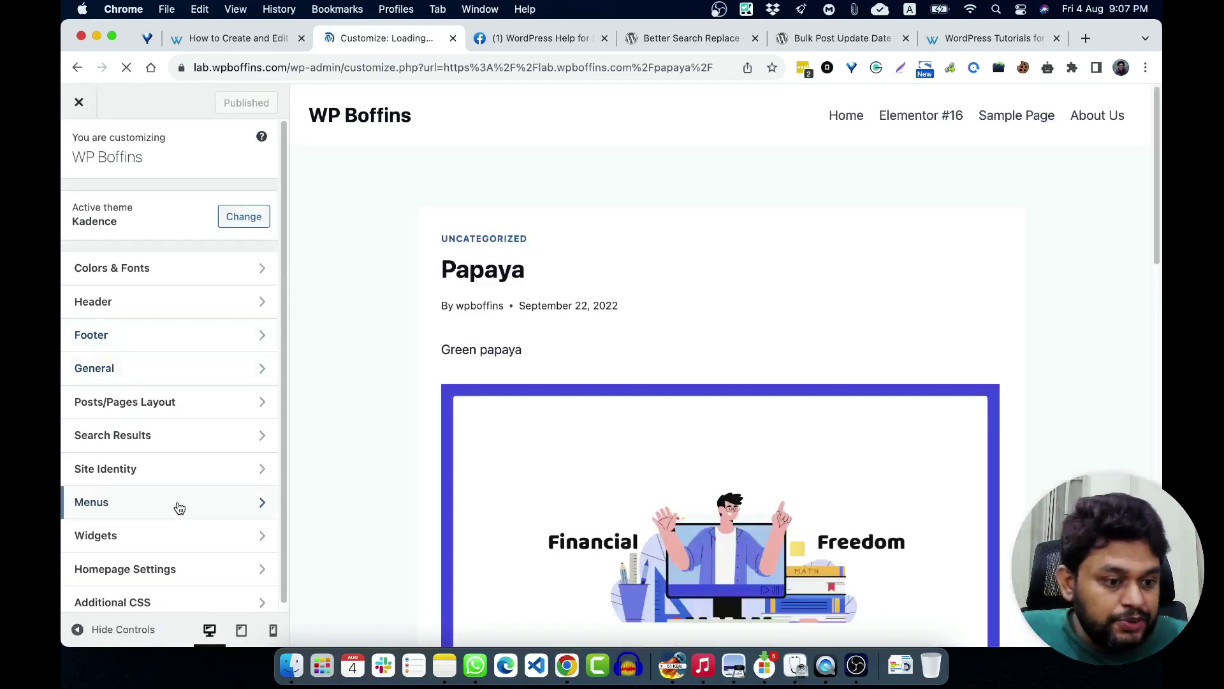
Turn on Show Last Updated Date in the Single Post Layout meta settings and publish the Customizer
left_click(113, 402)
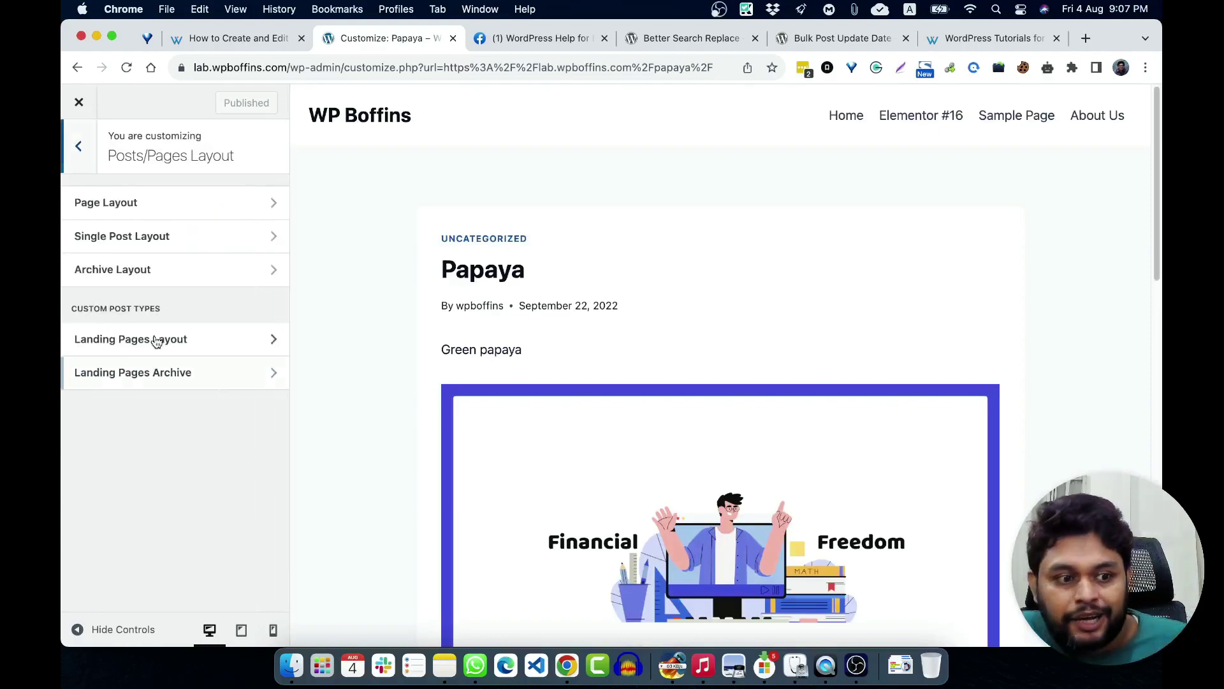
left_click(195, 241)
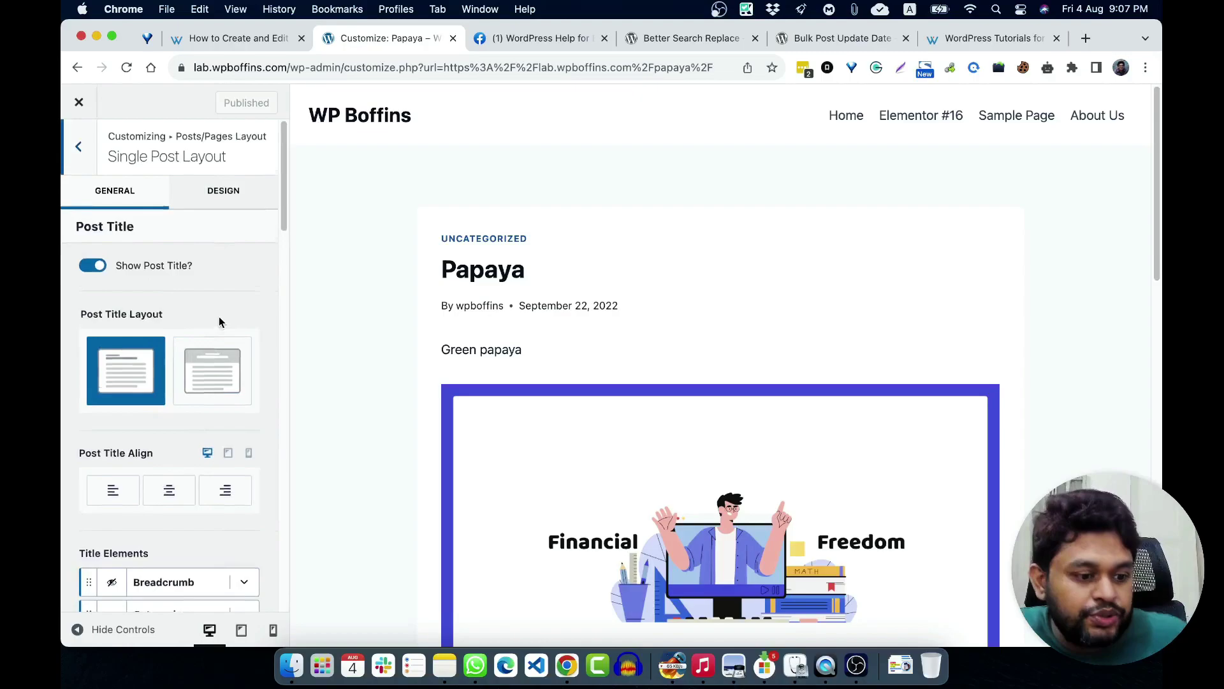
scroll(219, 319, "down", 3)
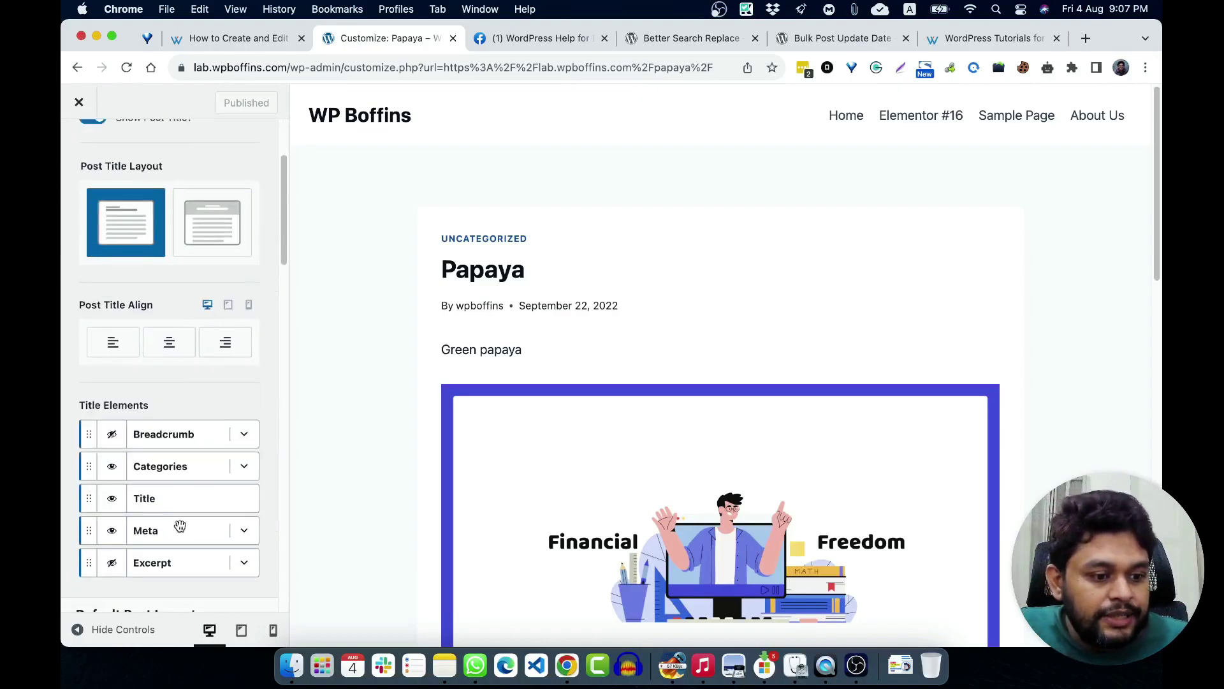
left_click(244, 530)
scroll(248, 510, "down", 5)
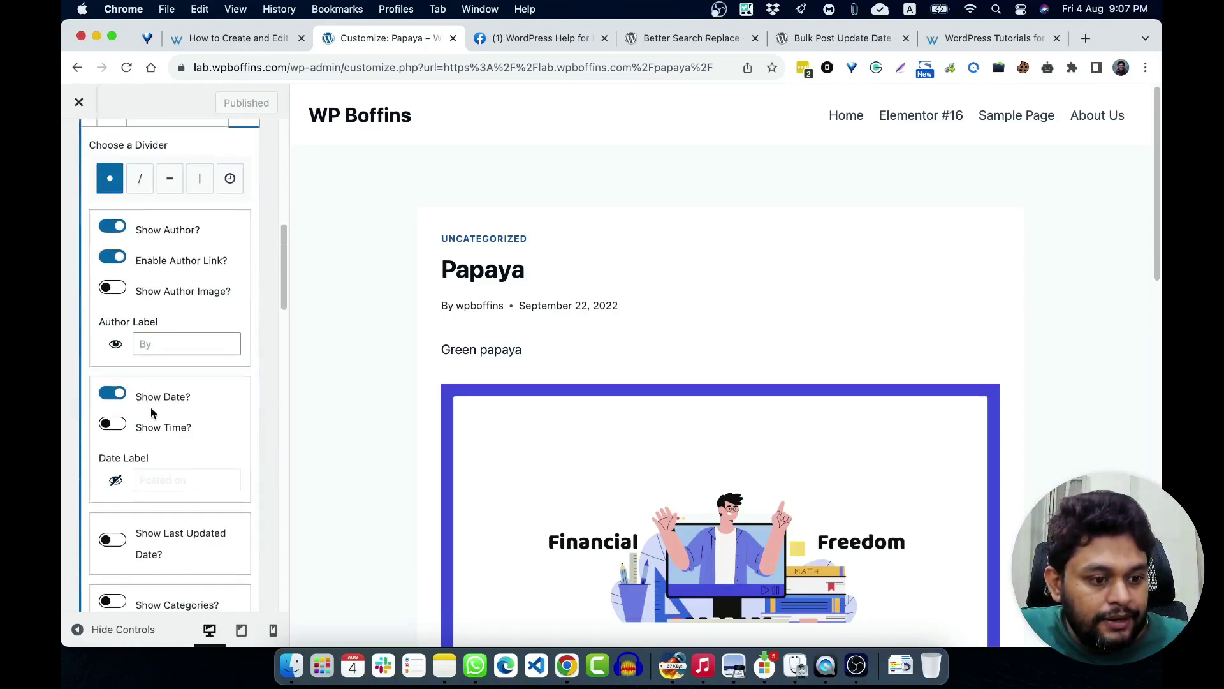
left_click(112, 542)
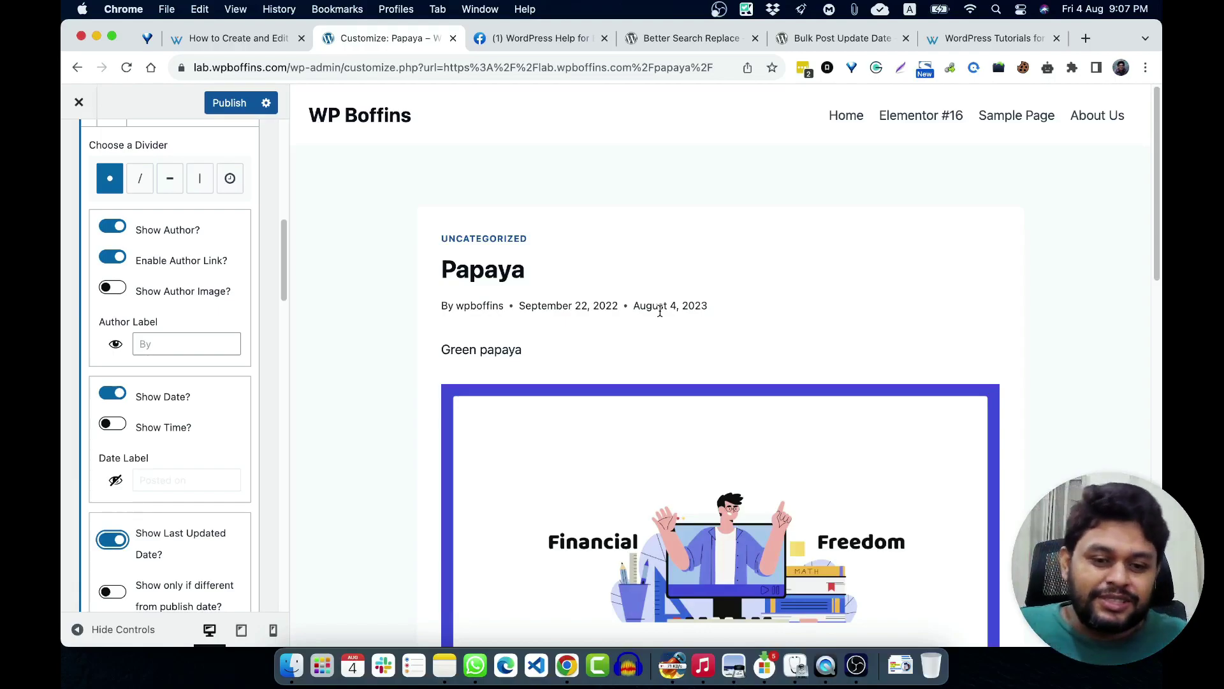
left_click(227, 103)
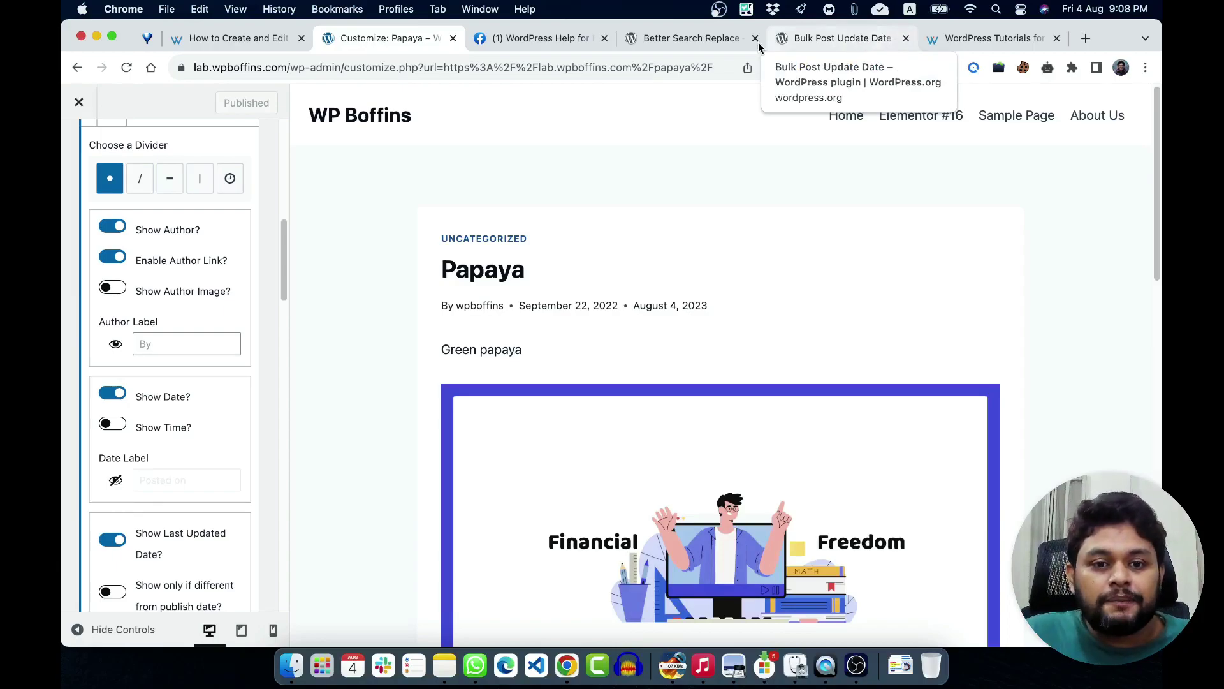
Switch to the Chrome tab showing the Better Search Replace plugin page
left_click(663, 43)
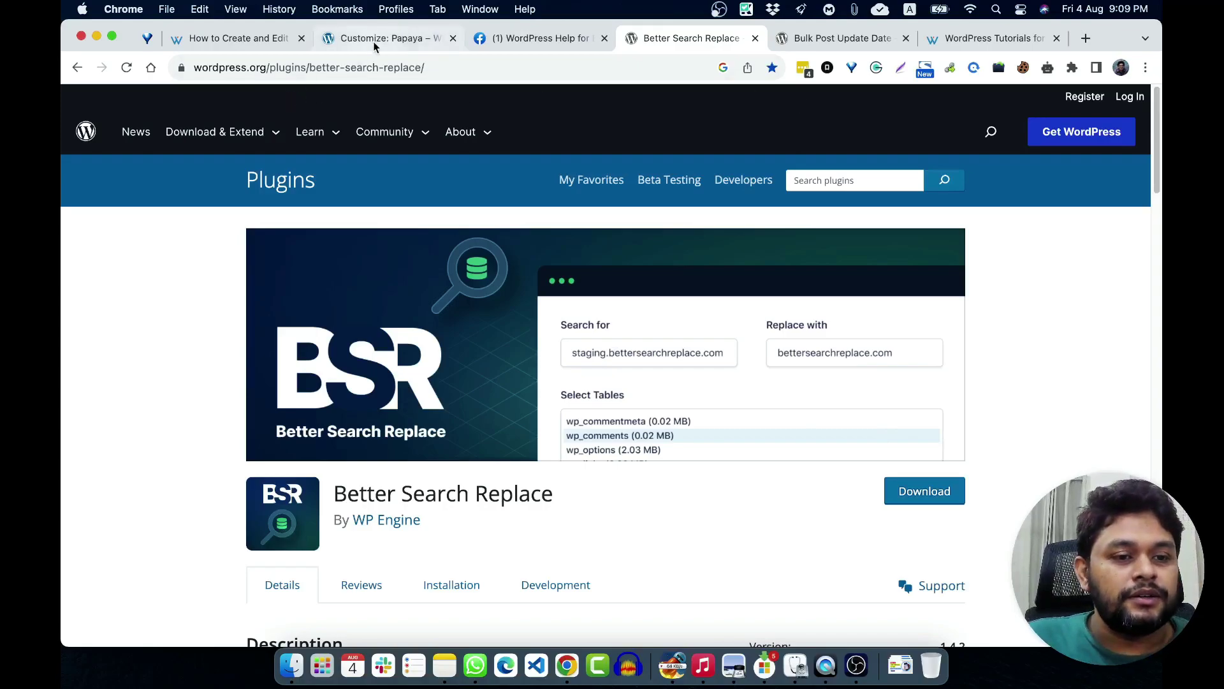
Copy the plugin name 'Better Search Replace' from its wordpress.org page
left_click(390, 38)
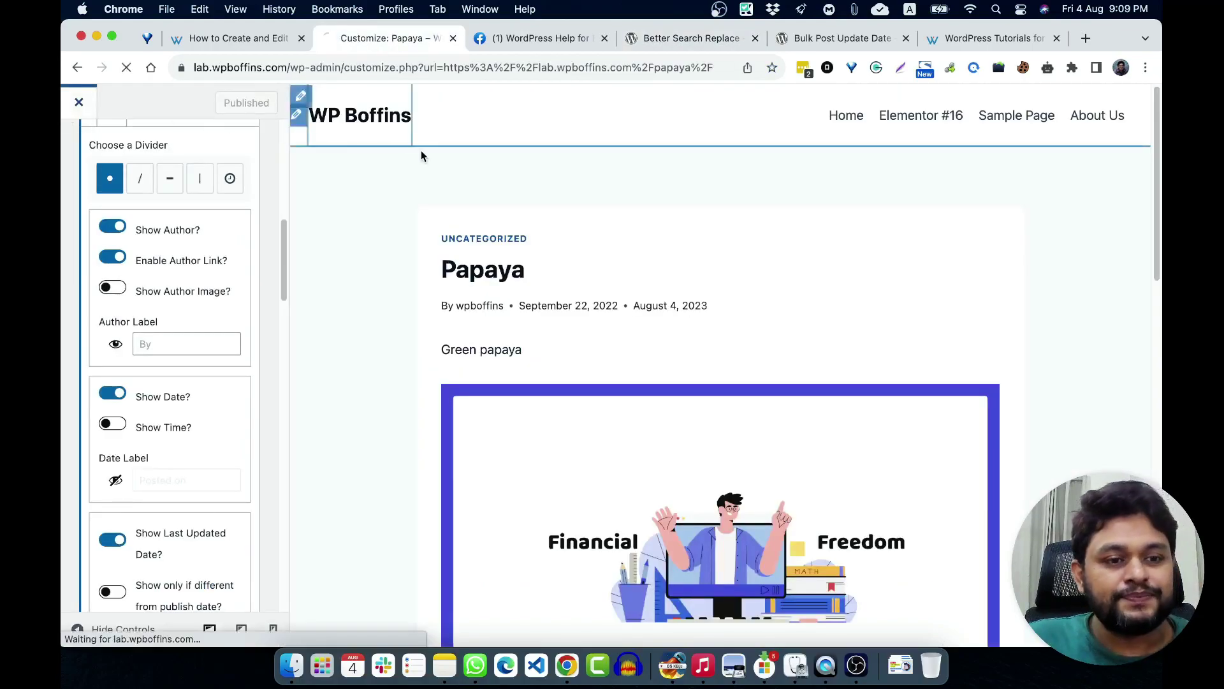
left_click(714, 39)
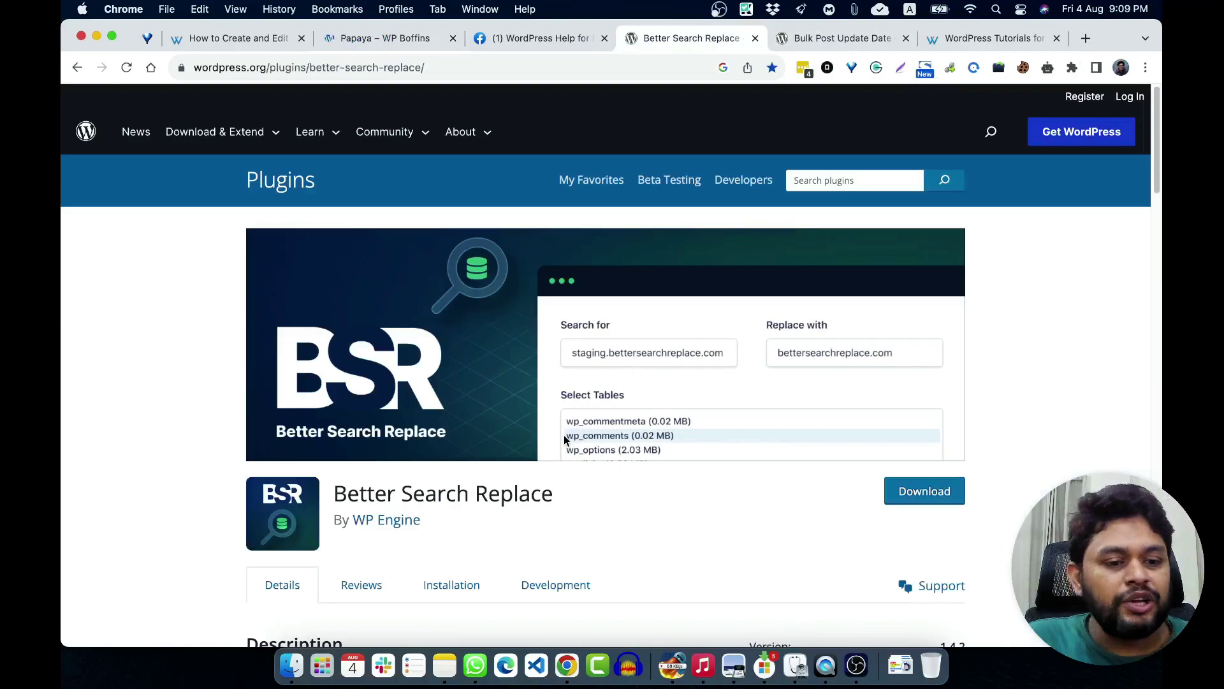
triple_click(493, 500)
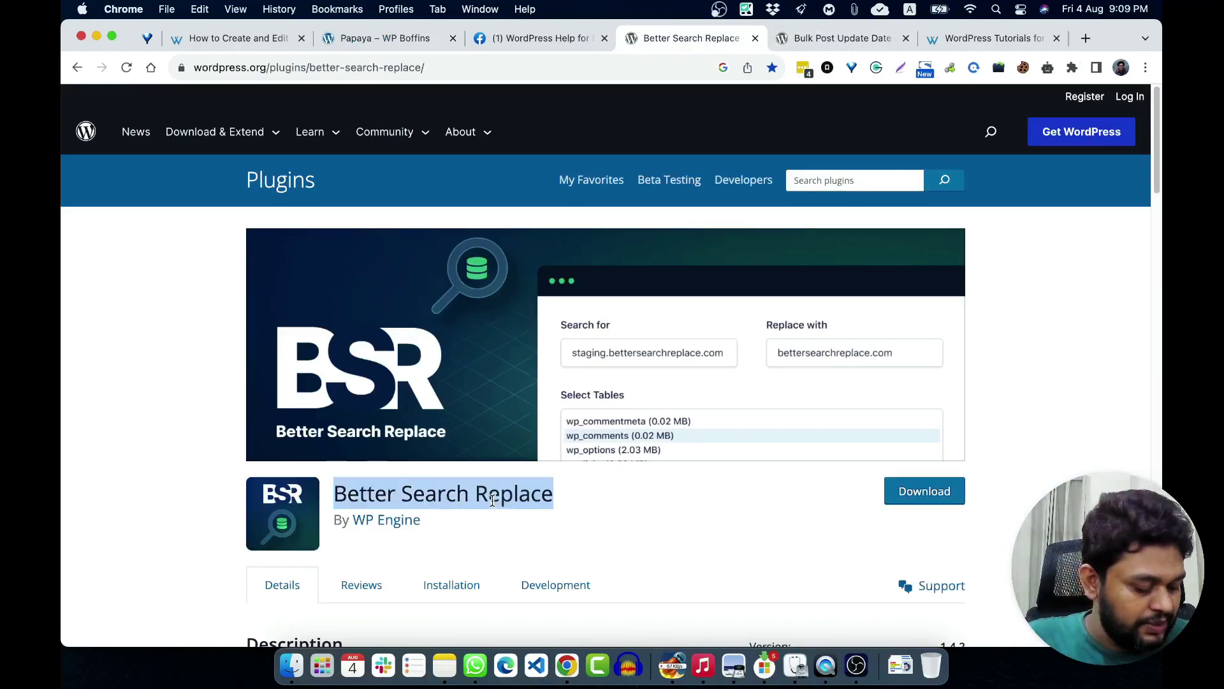
key("super+c")
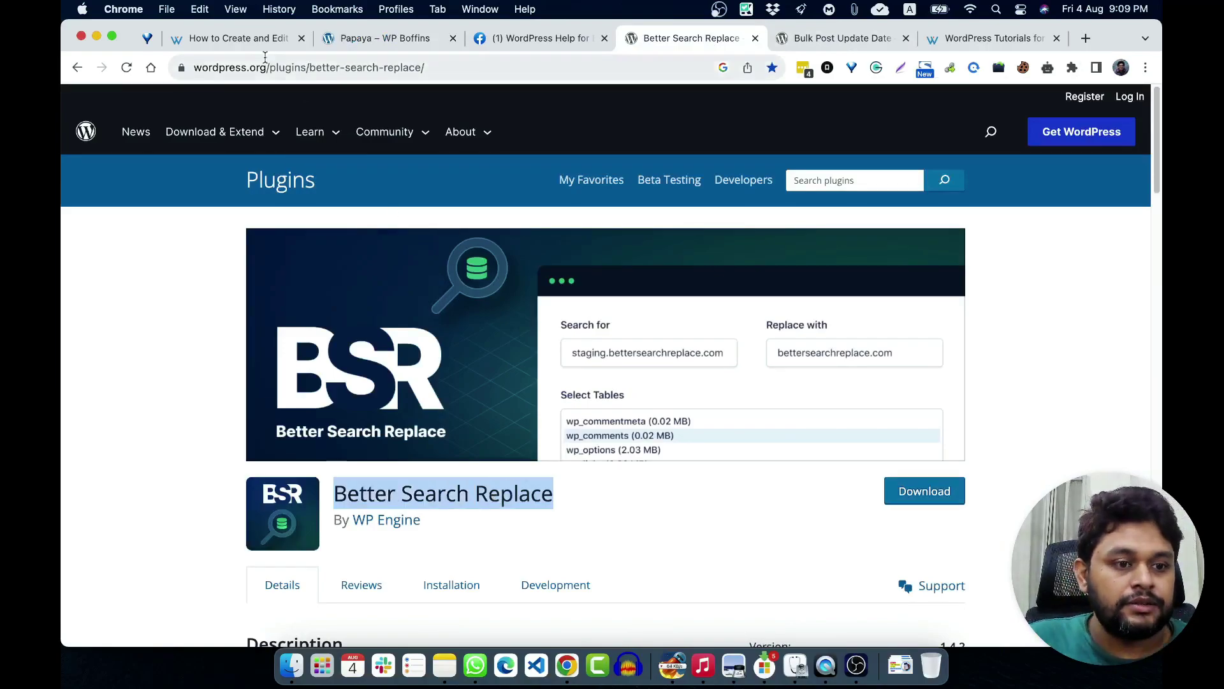
From the Papaya post tab, go to Dashboard through the admin bar's site-name menu
left_click(379, 38)
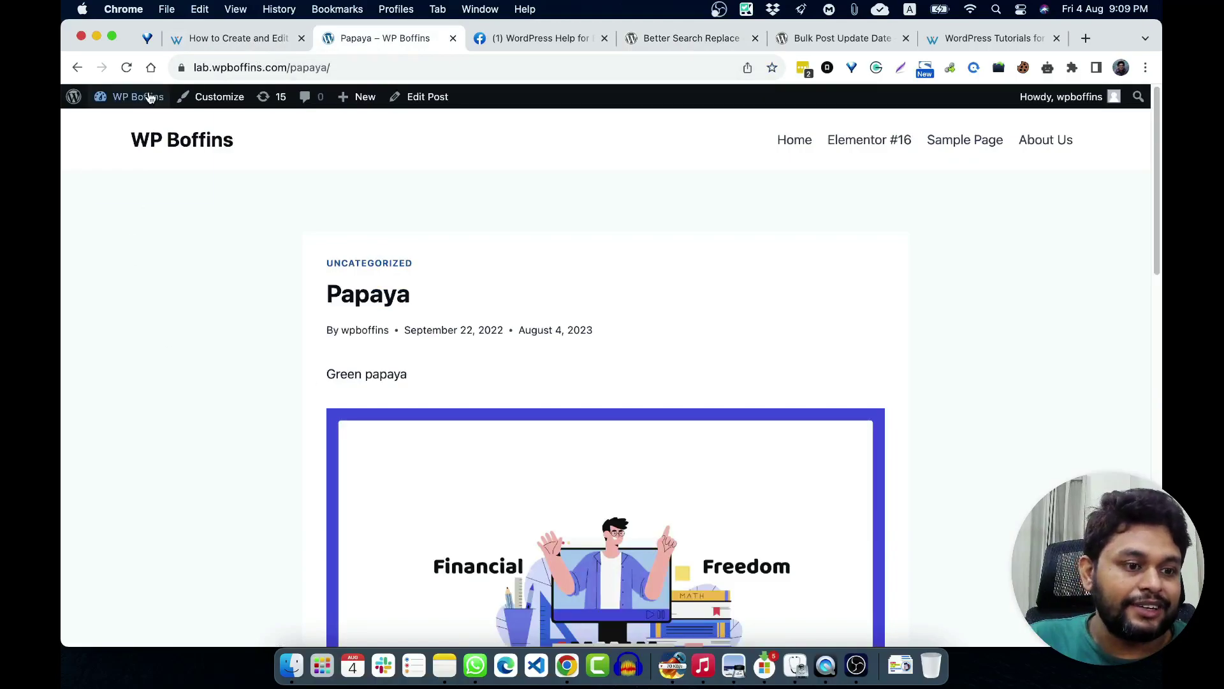
mouse_move(148, 96)
left_click(124, 122)
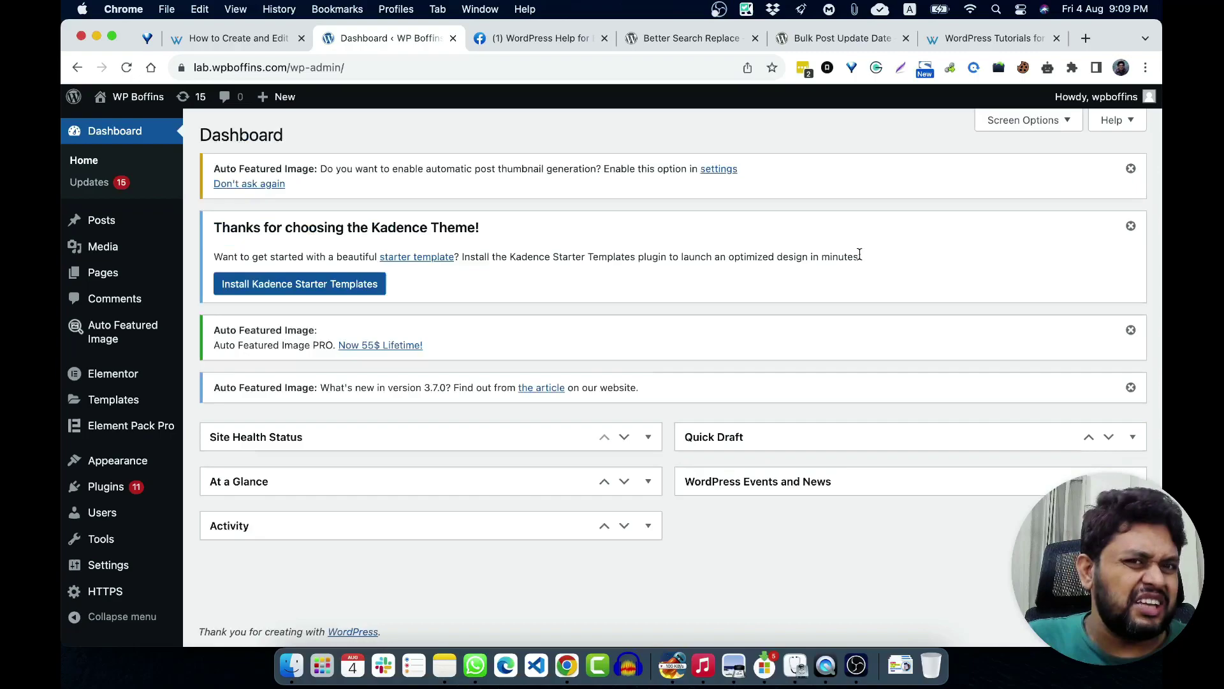
mouse_move(179, 487)
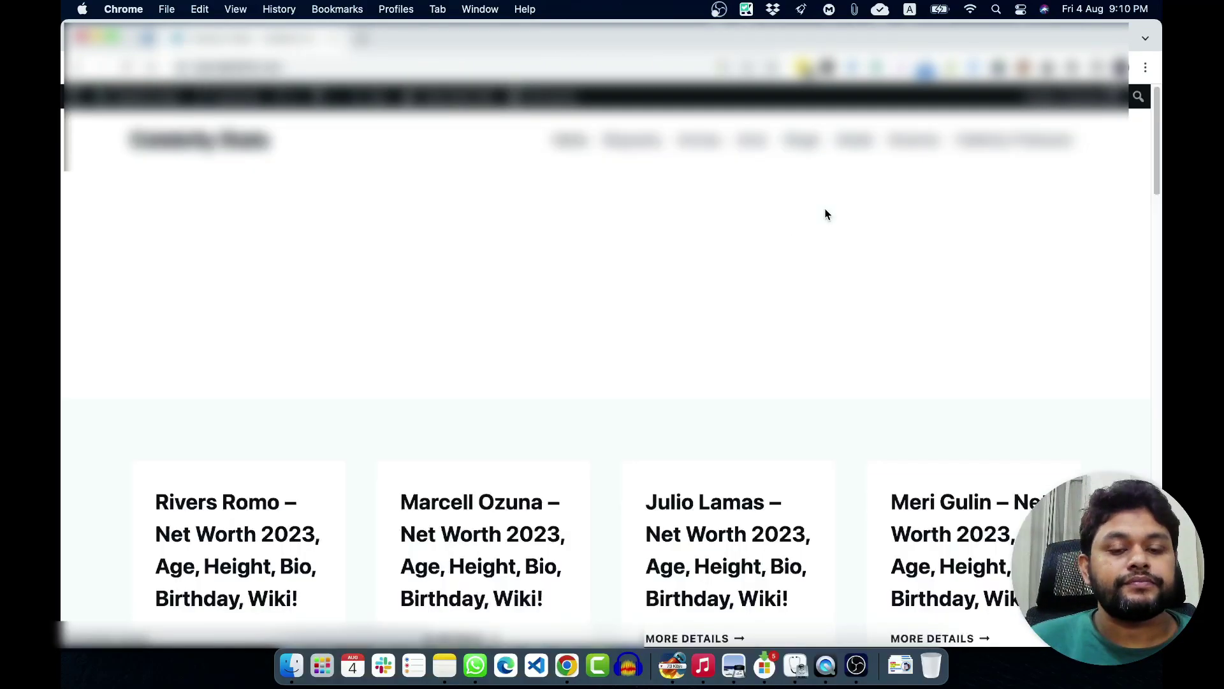
Bring up the celebrity site's admin Dashboard and scroll the sidebar down to Tools
scroll(640, 389, "down", 5)
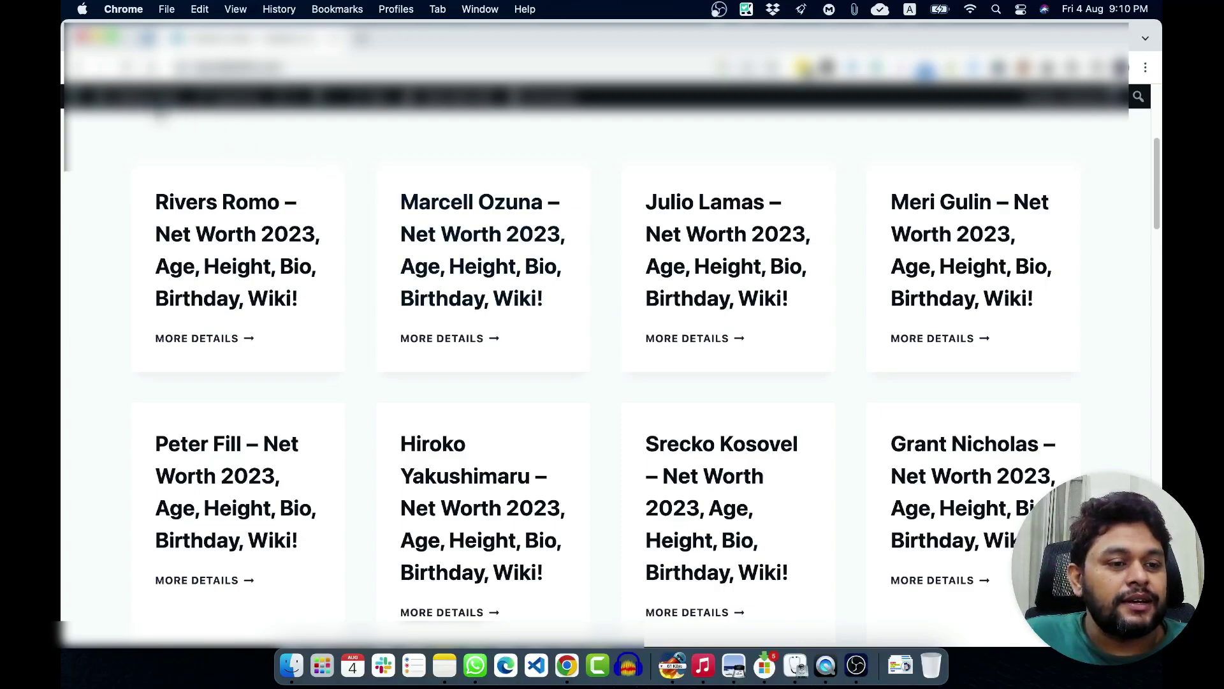
mouse_move(105, 97)
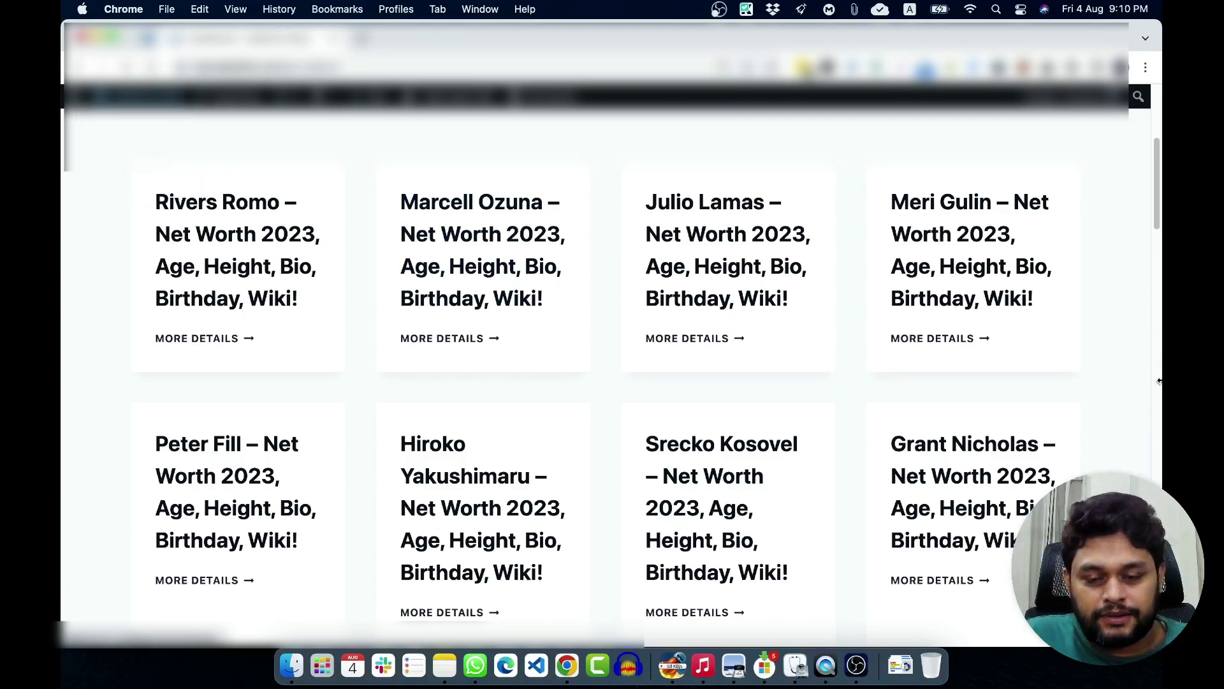
key("ctrl+Tab")
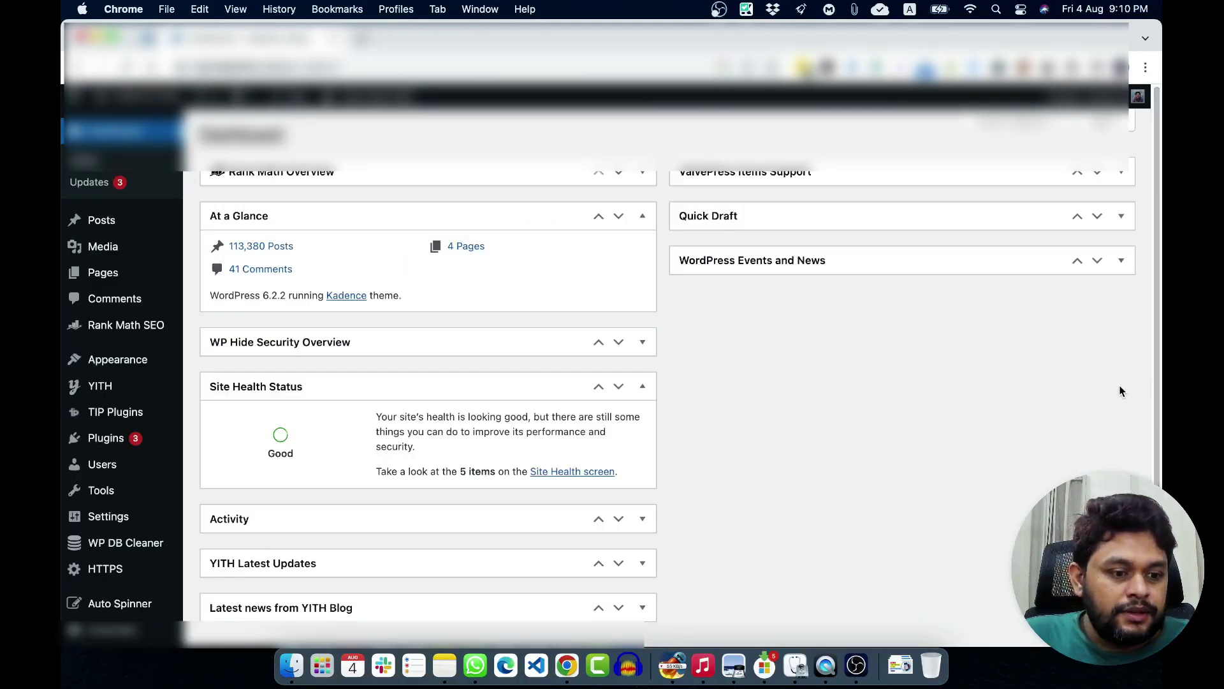
scroll(1120, 389, "down", 1)
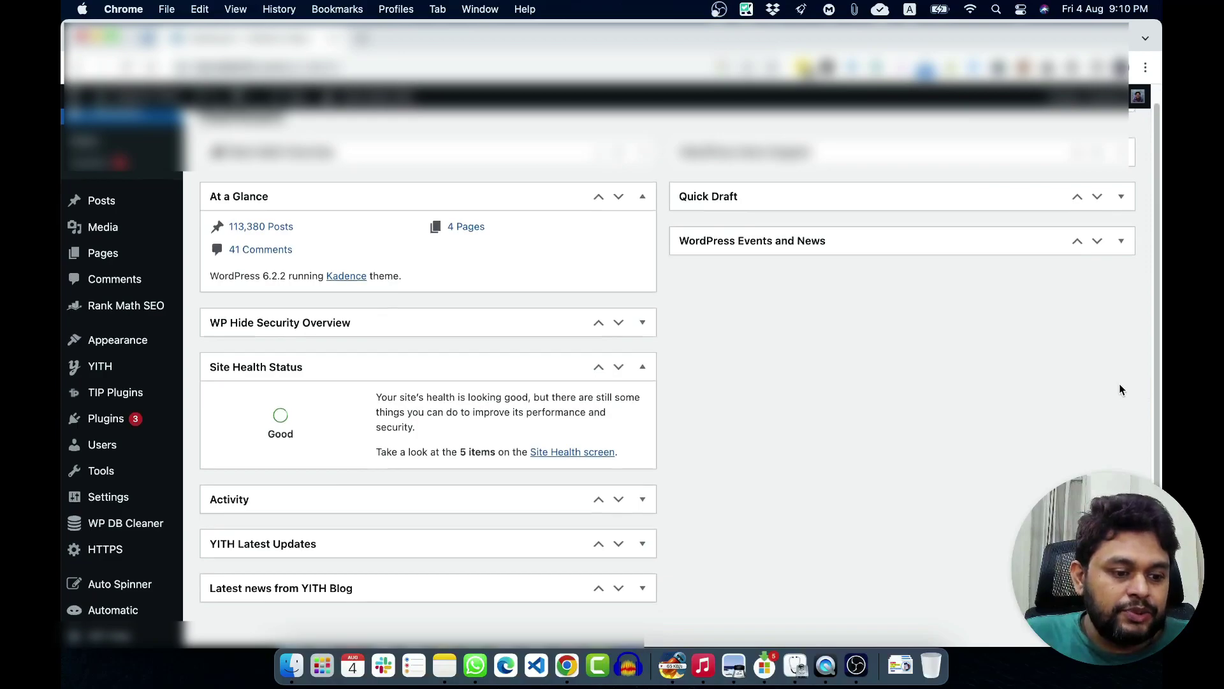
scroll(1017, 408, "down", 2)
scroll(1039, 411, "down", 2)
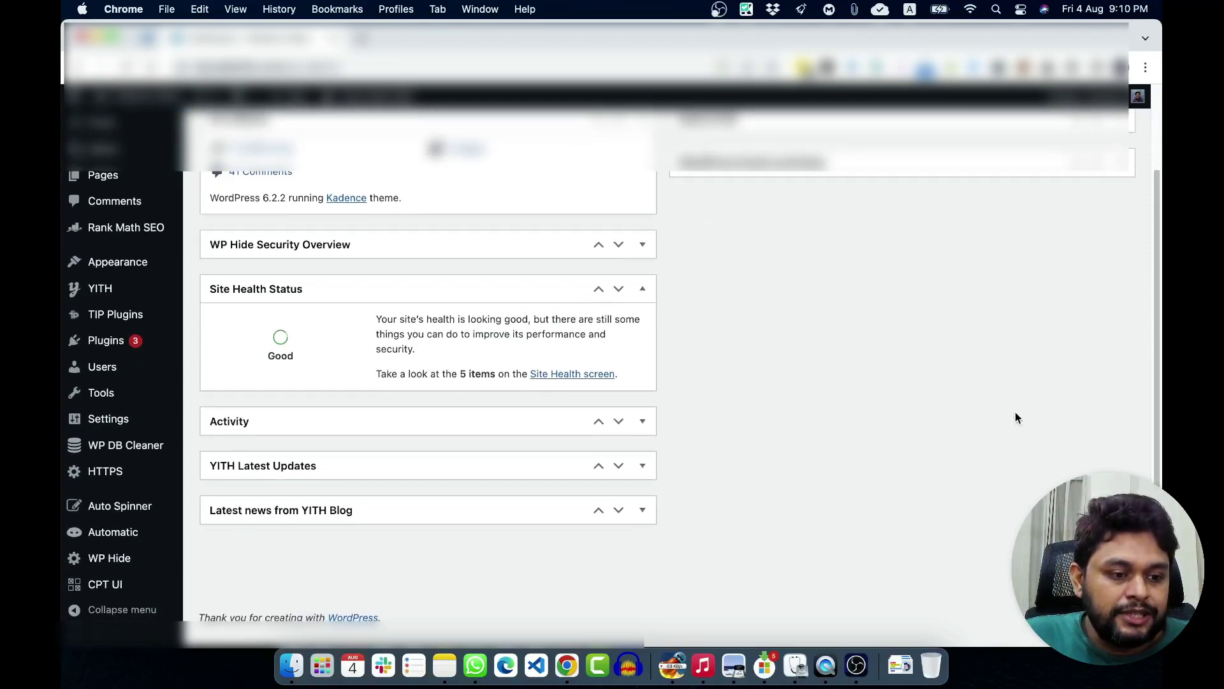
scroll(351, 429, "up", 1)
mouse_move(110, 408)
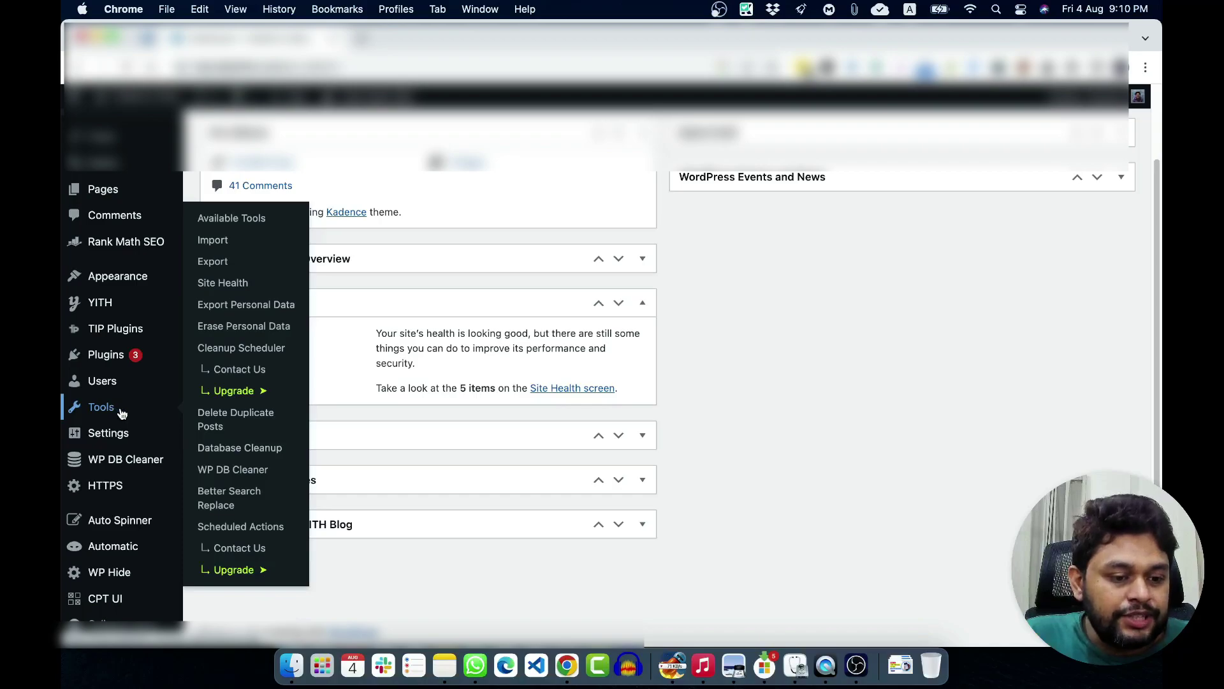
Open Tools > Better Search Replace and select the ms_posts and ms_postmeta tables
left_click(218, 500)
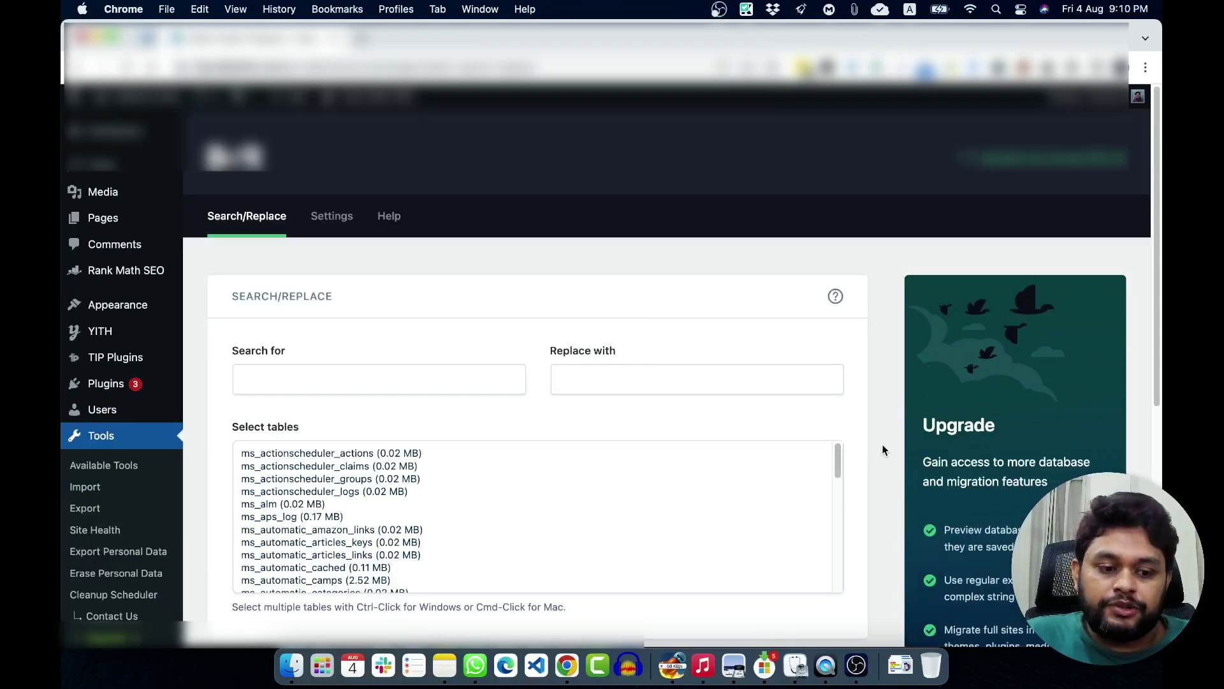
scroll(788, 498, "down", 5)
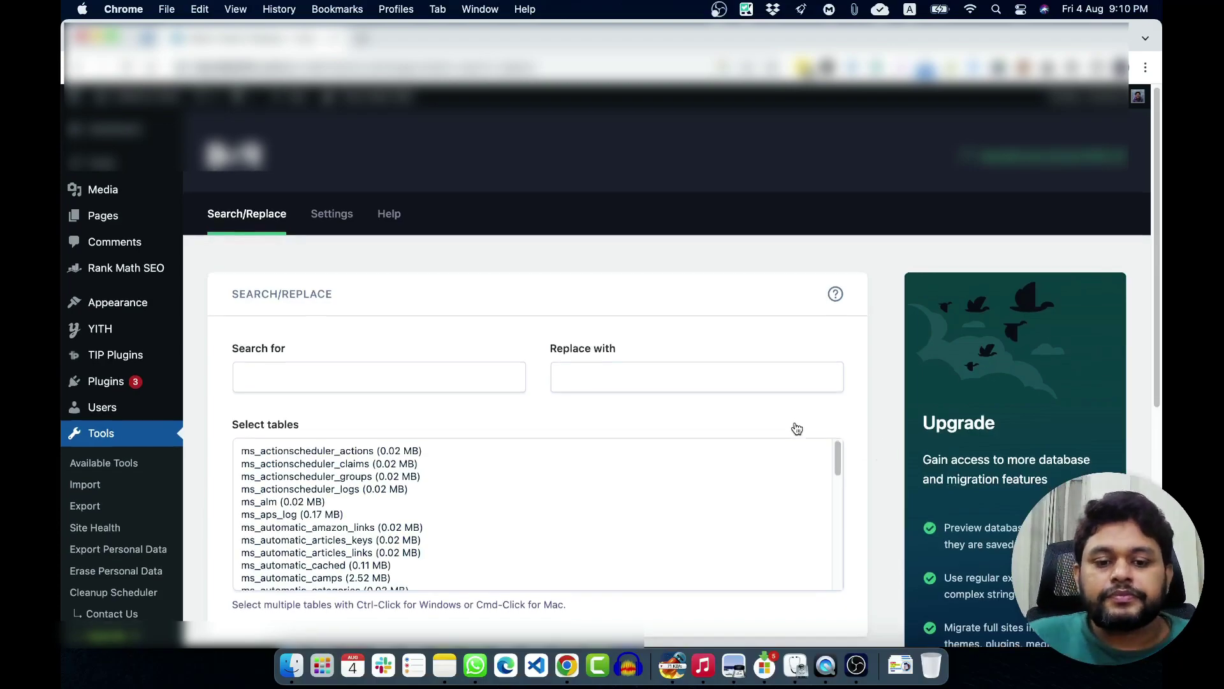
scroll(785, 508, "down", 5)
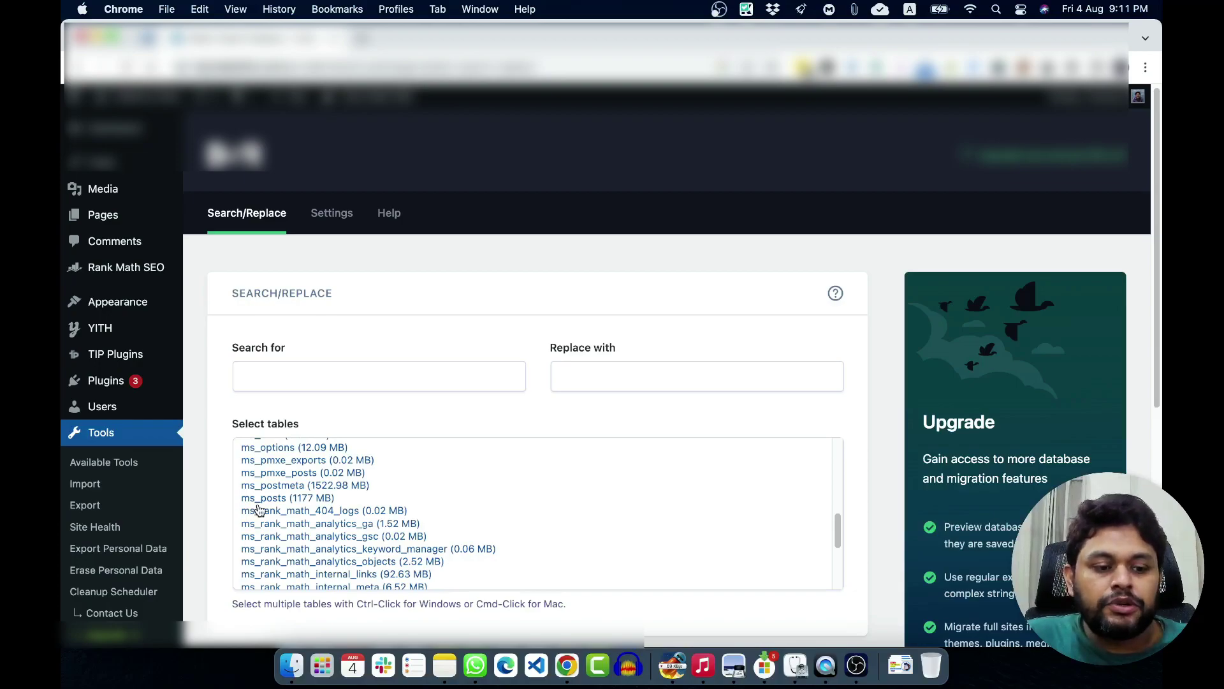
left_click(271, 500)
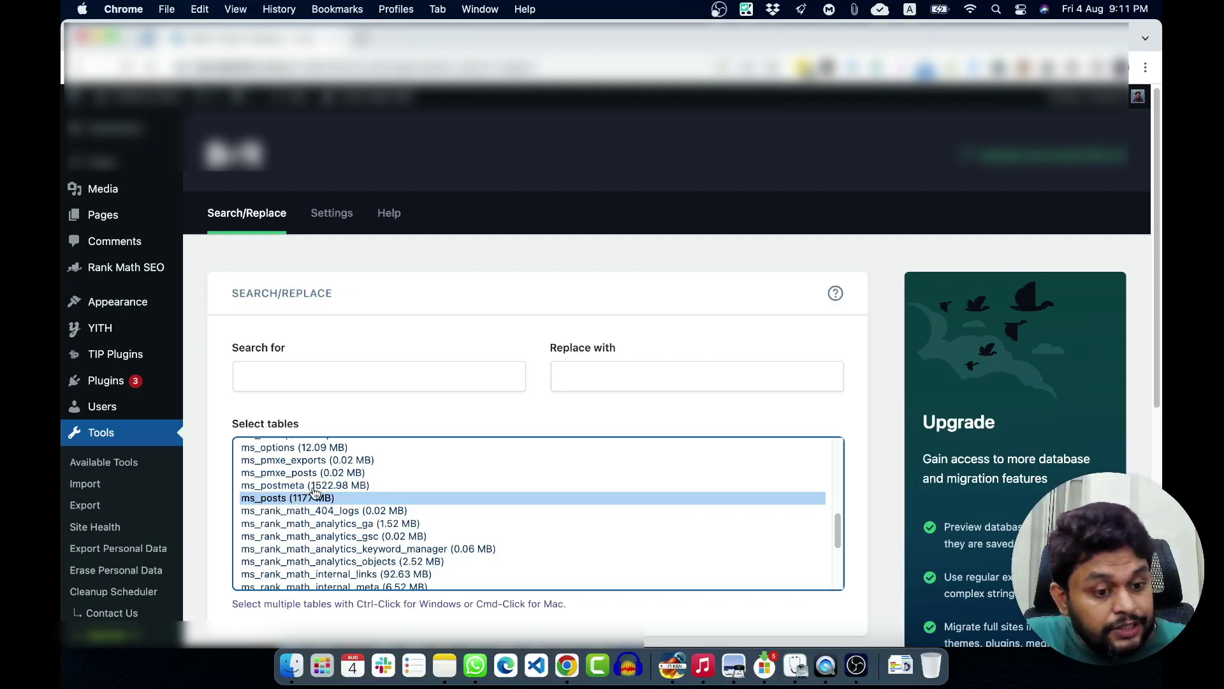
left_click(313, 486, "super")
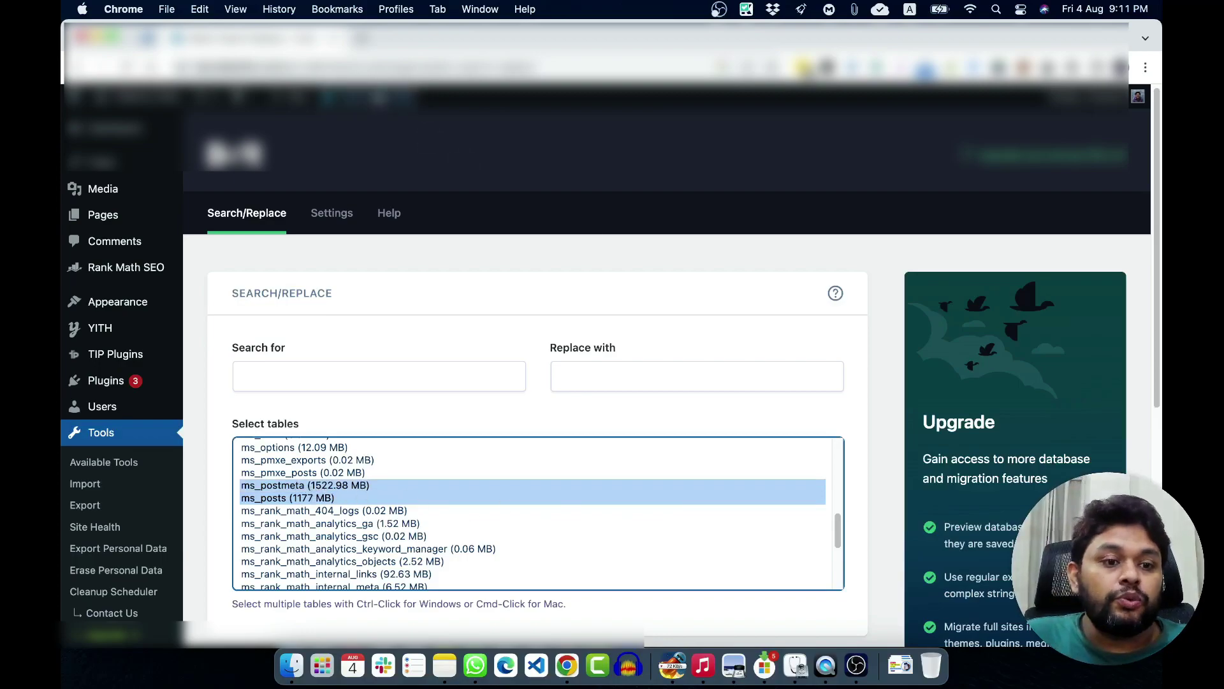
key("super+t")
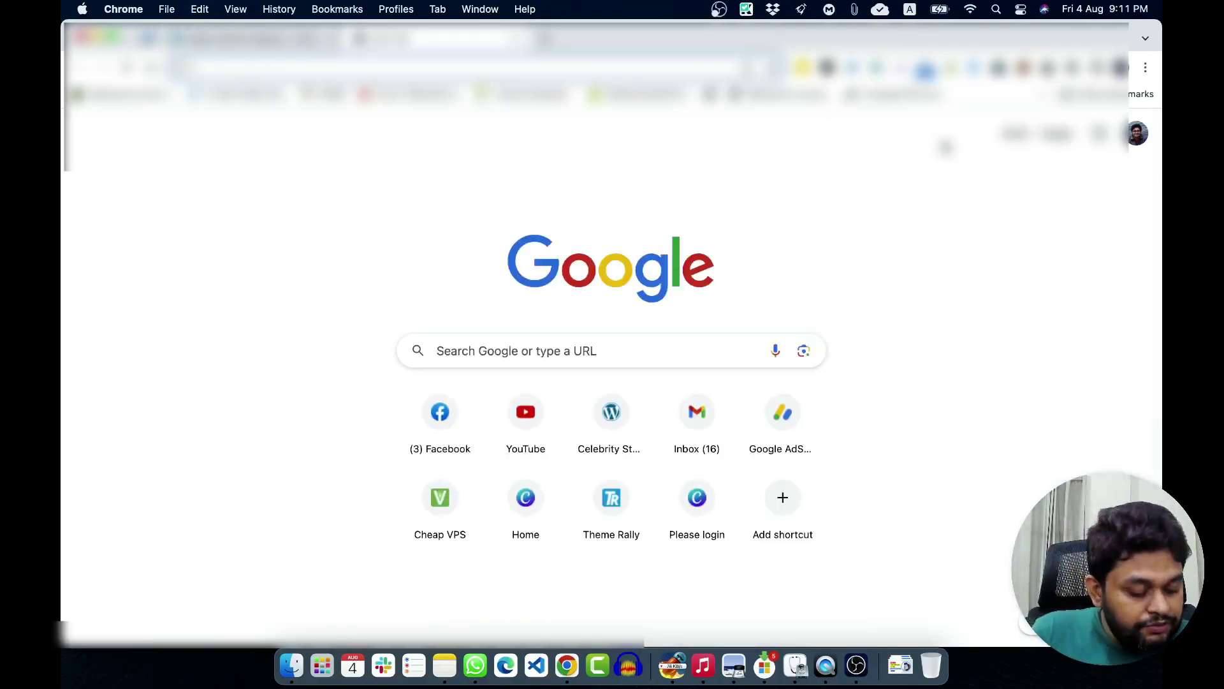
Load the celebrity site's front page and inspect the 'Net Worth 2023, Age, Height, Bio, Birthday, Wiki!' titles
type("top")
key("Return")
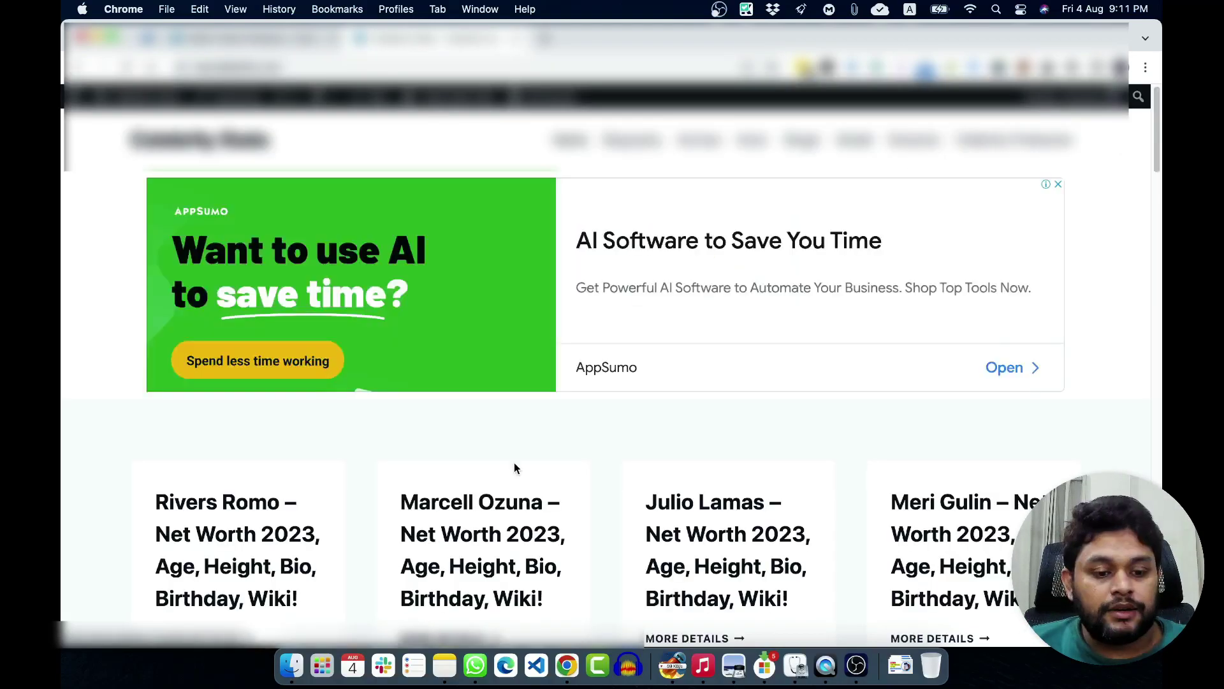
scroll(514, 462, "down", 1)
scroll(594, 502, "down", 1)
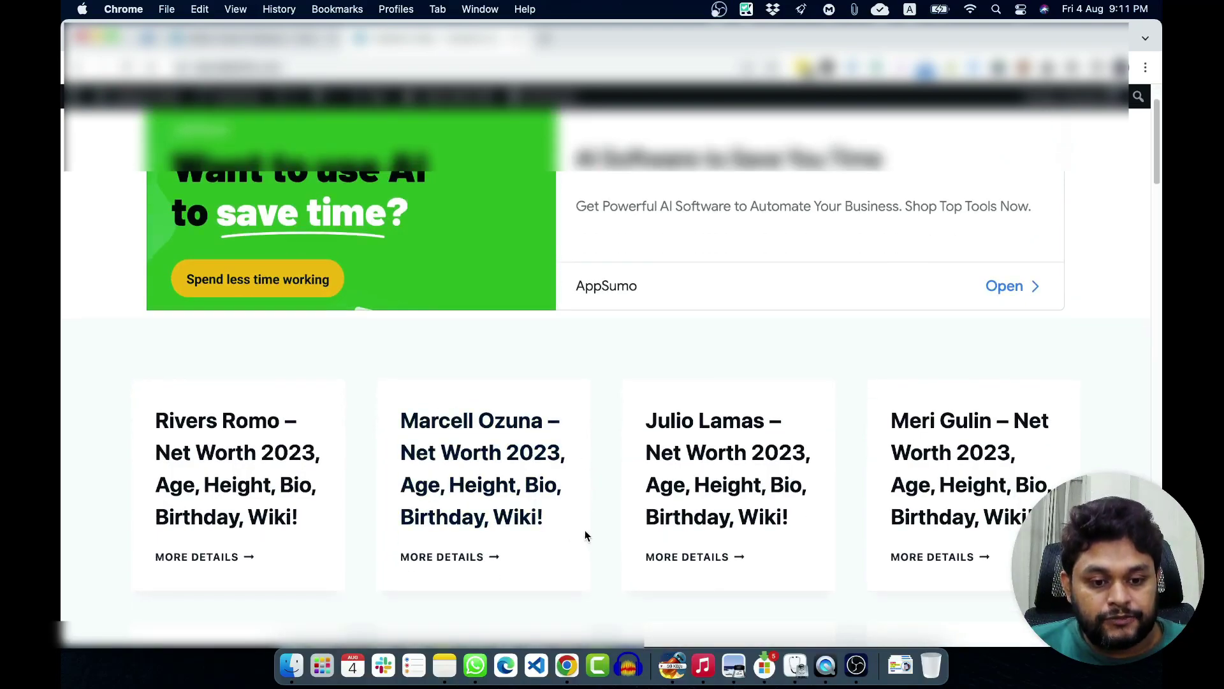
left_click_drag(584, 530, 405, 466)
key("super+c")
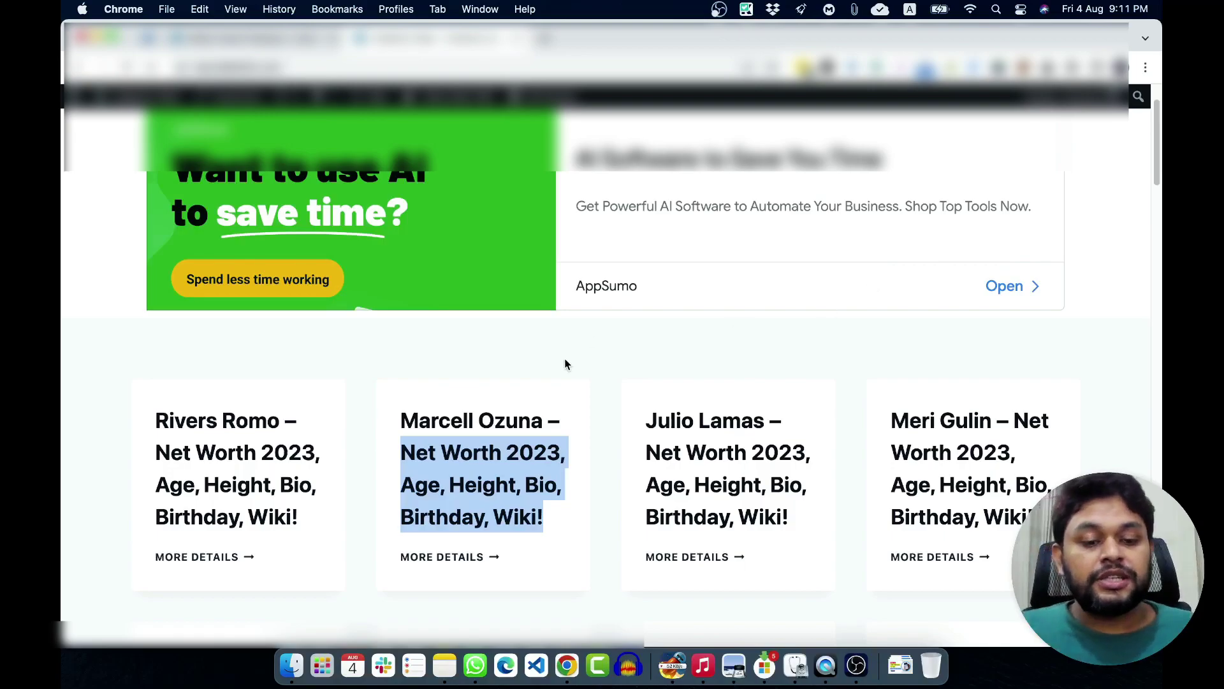
left_click(600, 475)
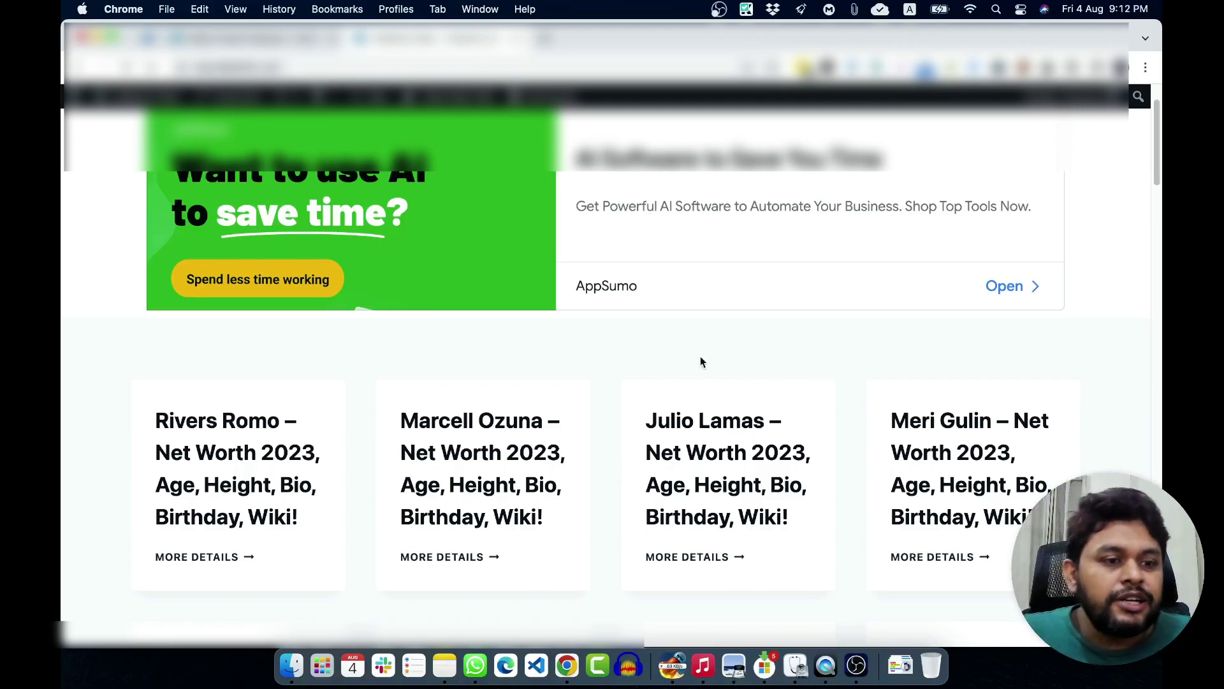
Paste 'Net Worth 2023, Age, Height, Bio, Birthday, Wiki!' into Search for, keeping Run as dry run checked
left_click(263, 40)
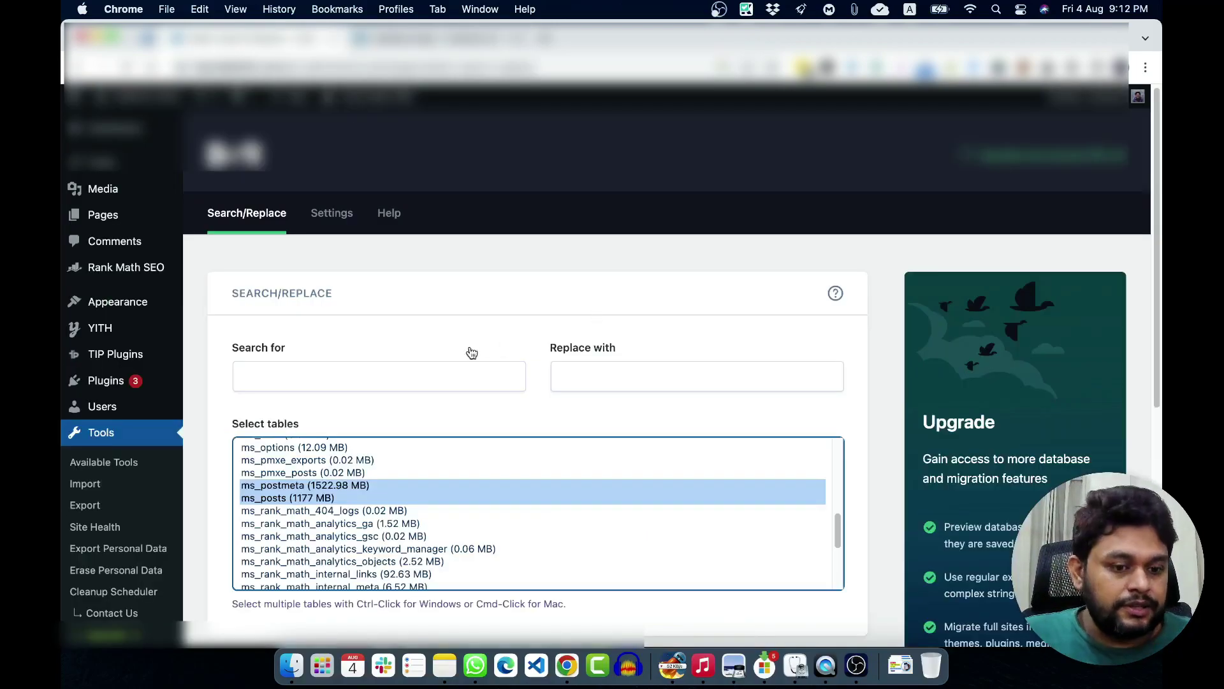
left_click(424, 377)
key("super+v")
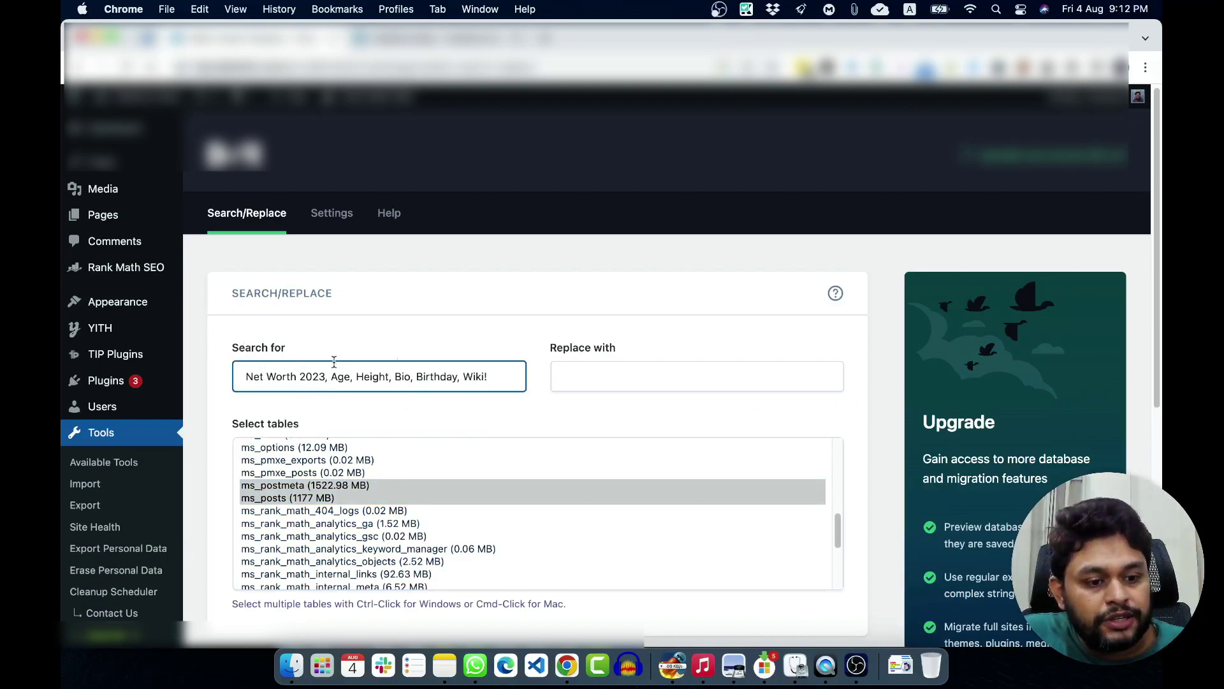
key("super+space")
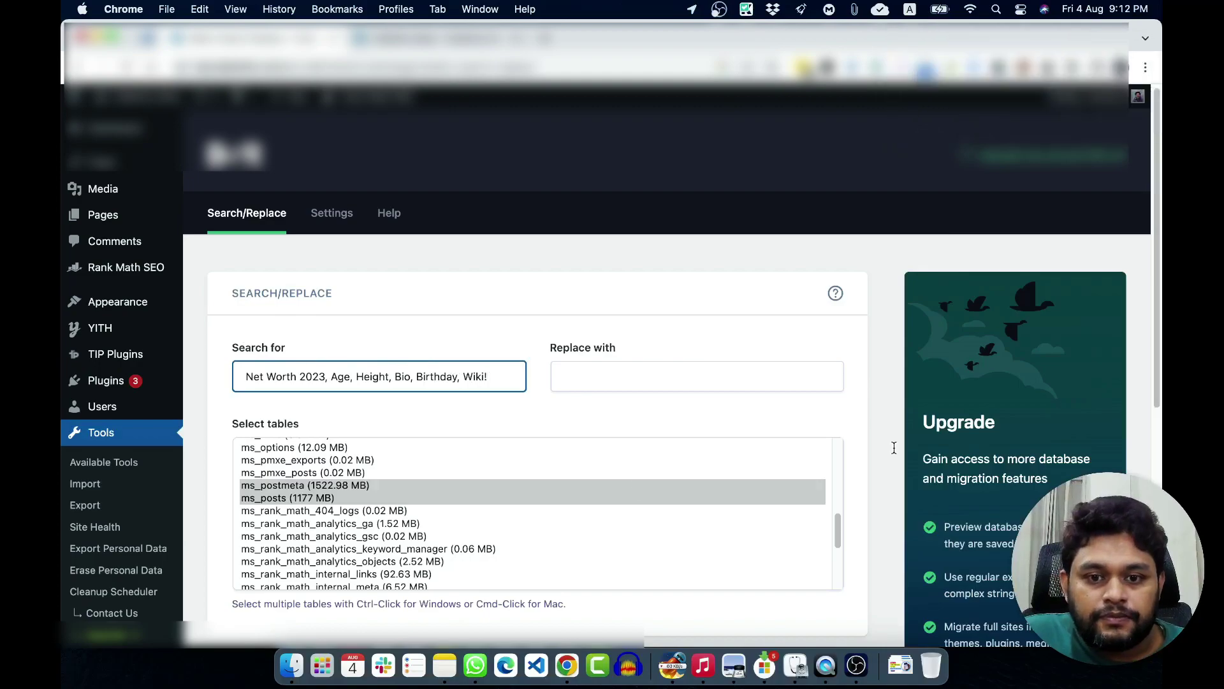
scroll(754, 426, "down", 5)
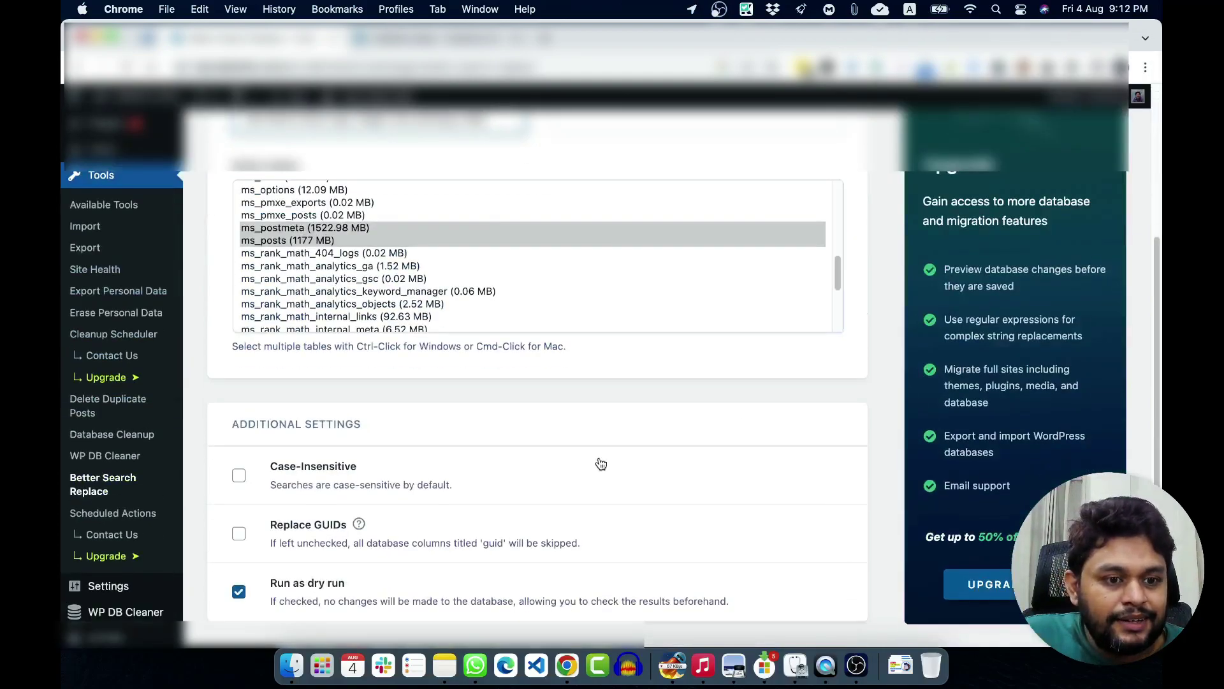
scroll(597, 472, "down", 2)
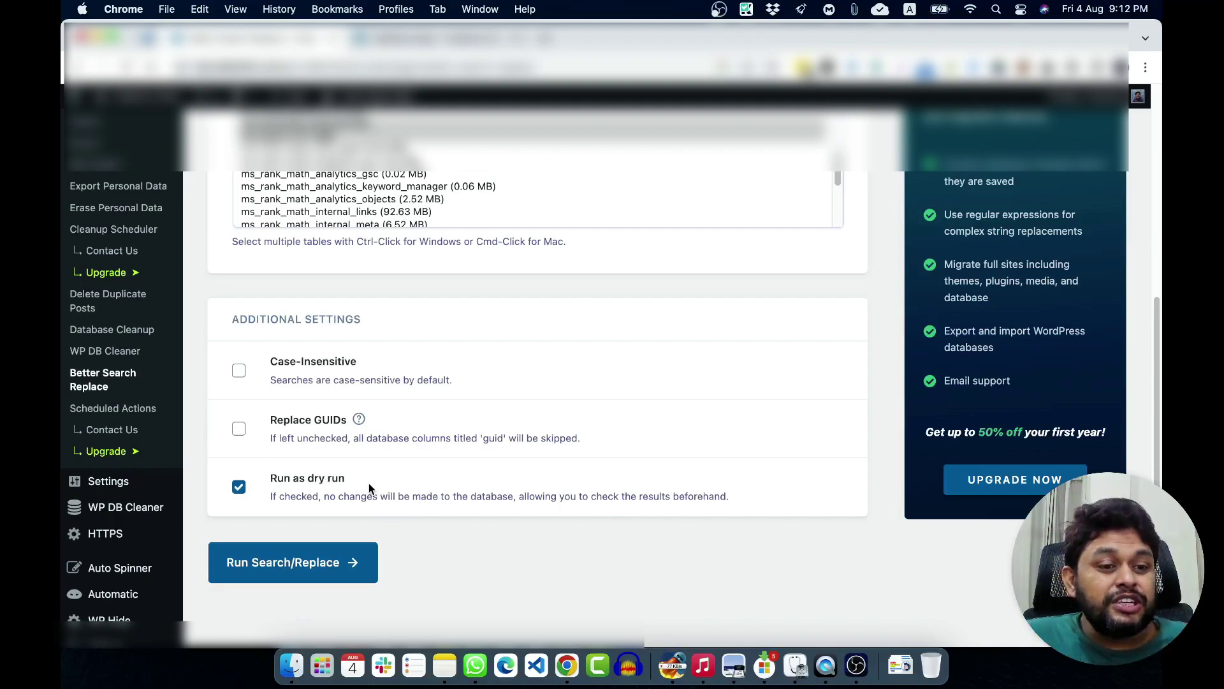
left_click(241, 488)
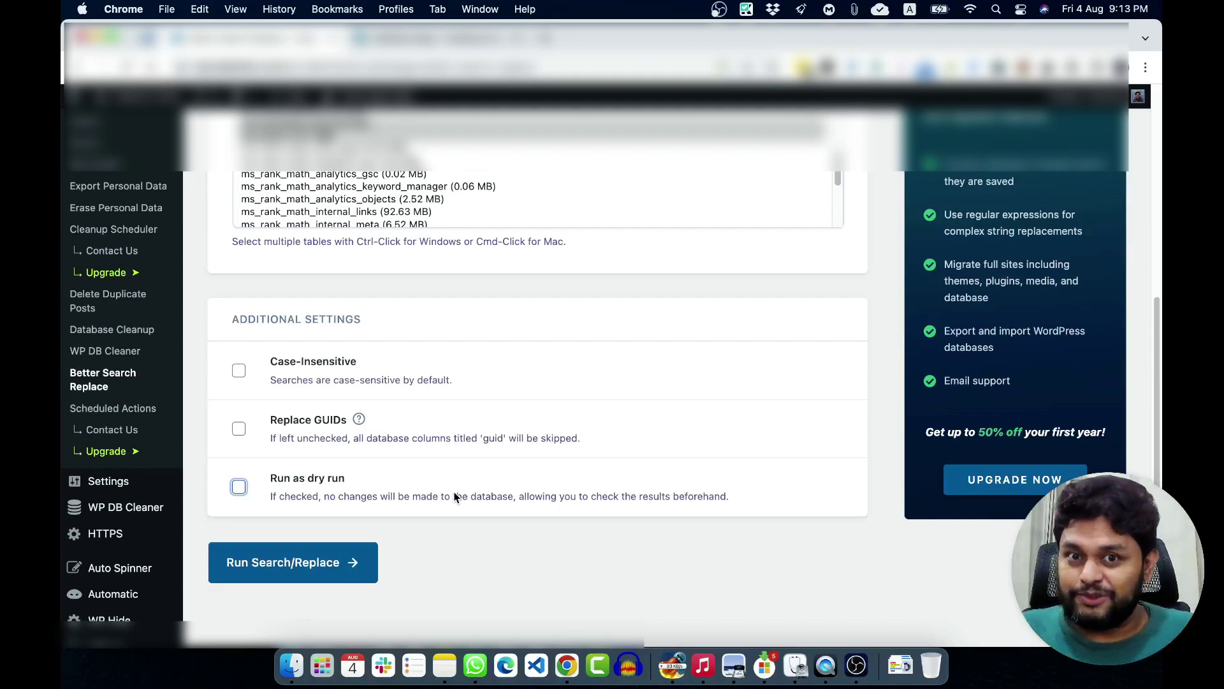
left_click(239, 487)
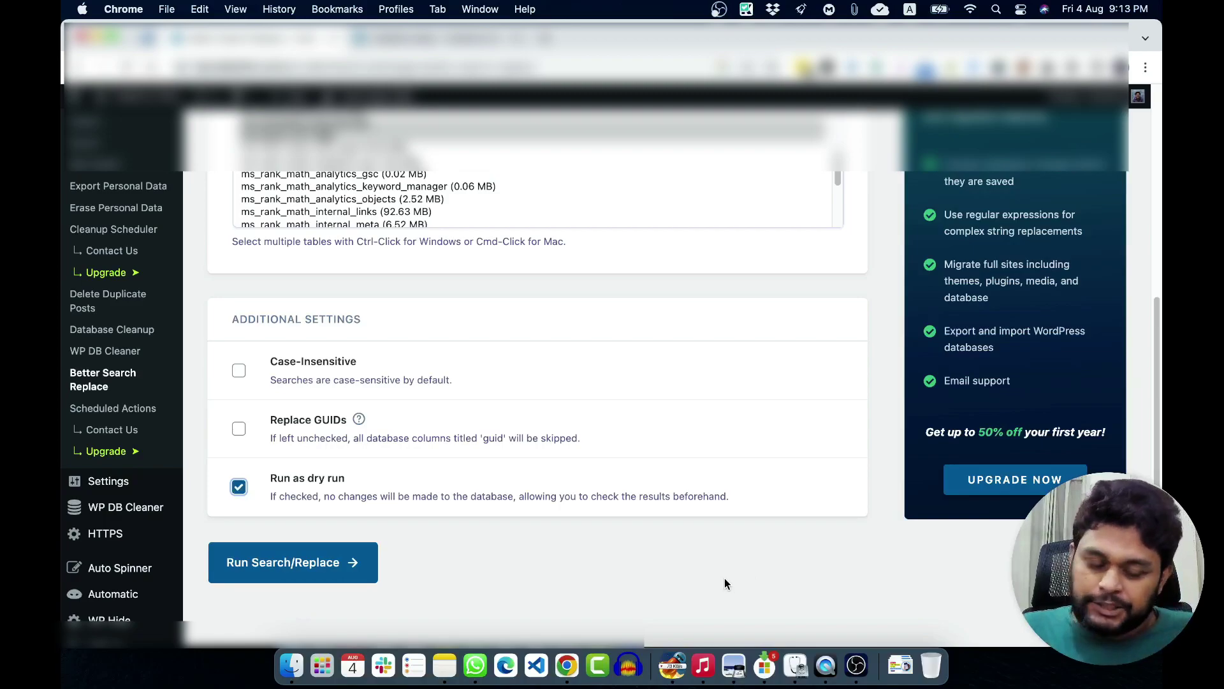
Run the dry-run search: 2 tables searched, 161734 cells needing updates, 0 changes
left_click(295, 562)
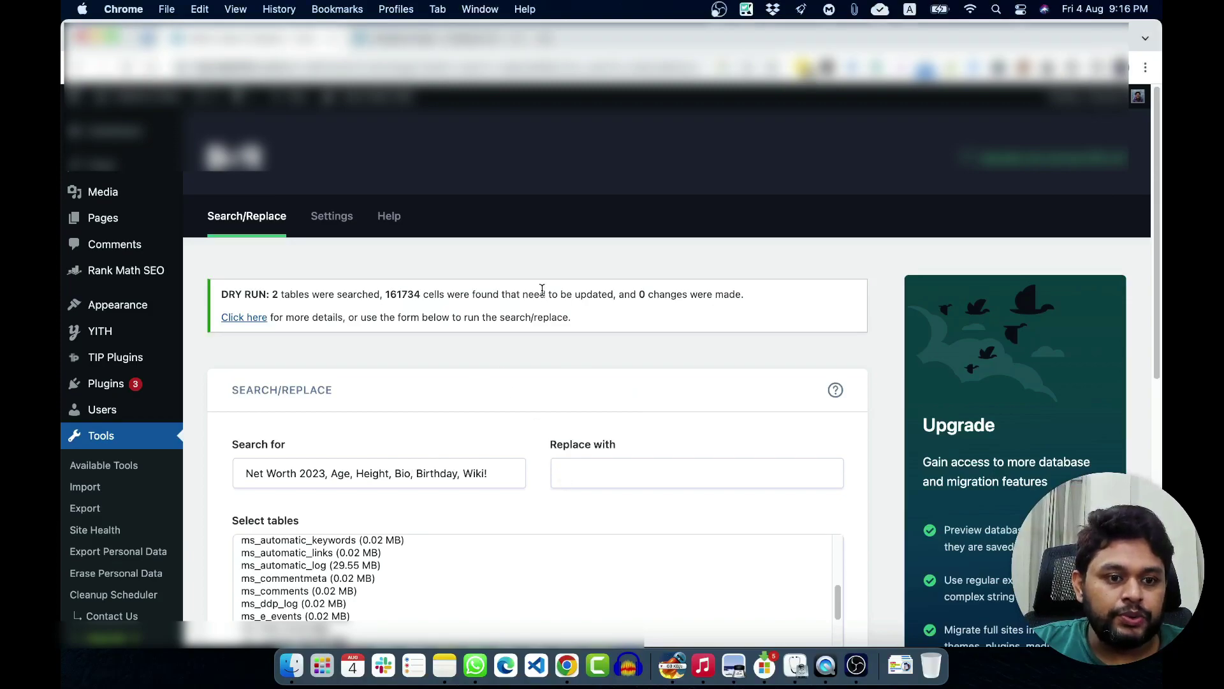
Set Replace with to 'Net Worth, Age, Height, Bio, Birthday, Wiki!' and uncheck Run as dry run
left_click(621, 472)
key("super+v")
double_click(634, 472)
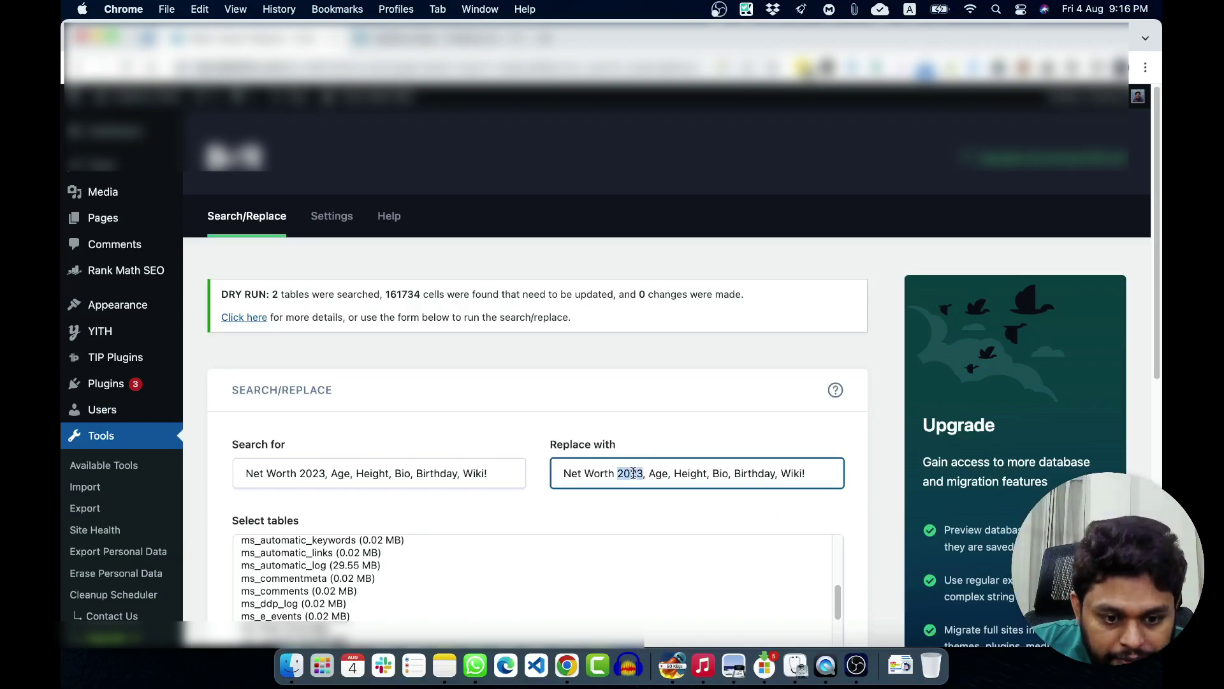
key("BackSpace")
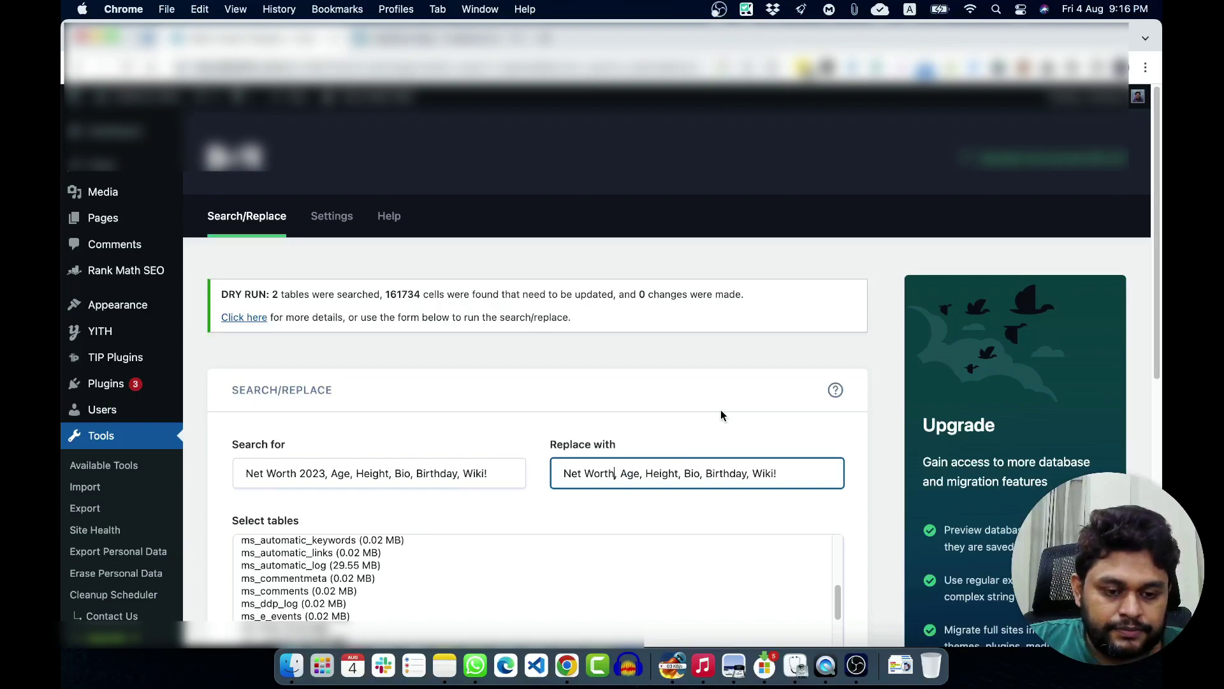
scroll(721, 415, "down", 5)
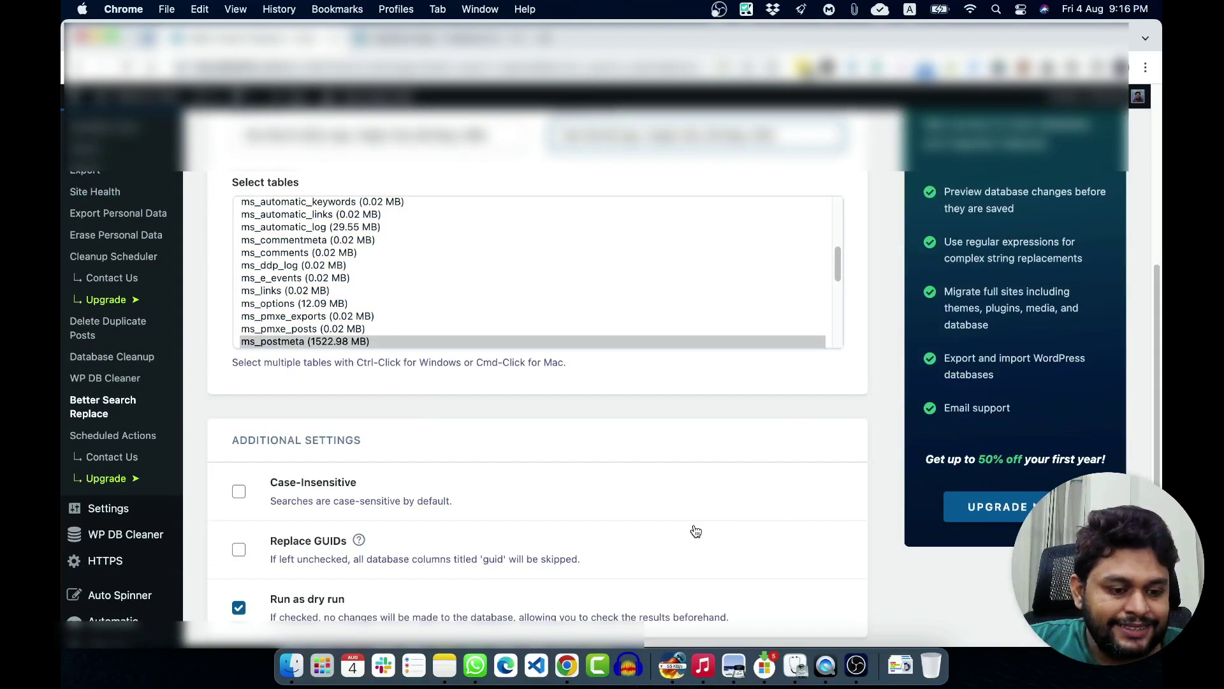
scroll(696, 532, "down", 2)
left_click(239, 459)
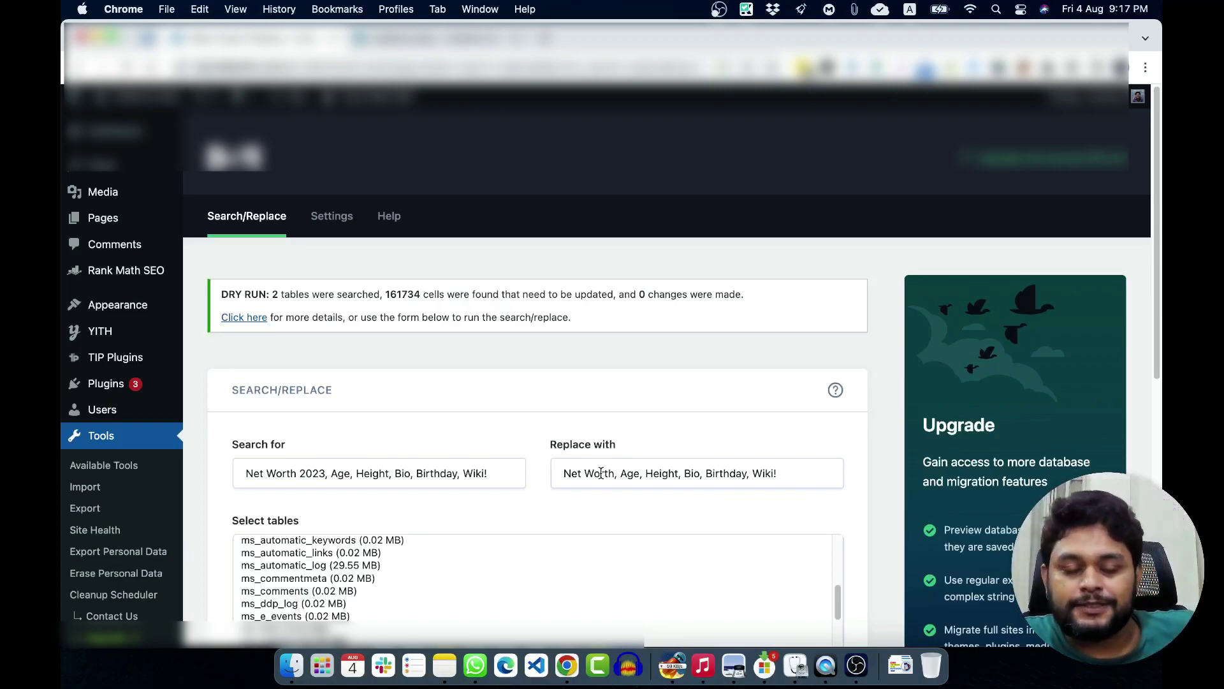
scroll(726, 398, "down", 1)
scroll(727, 398, "down", 10)
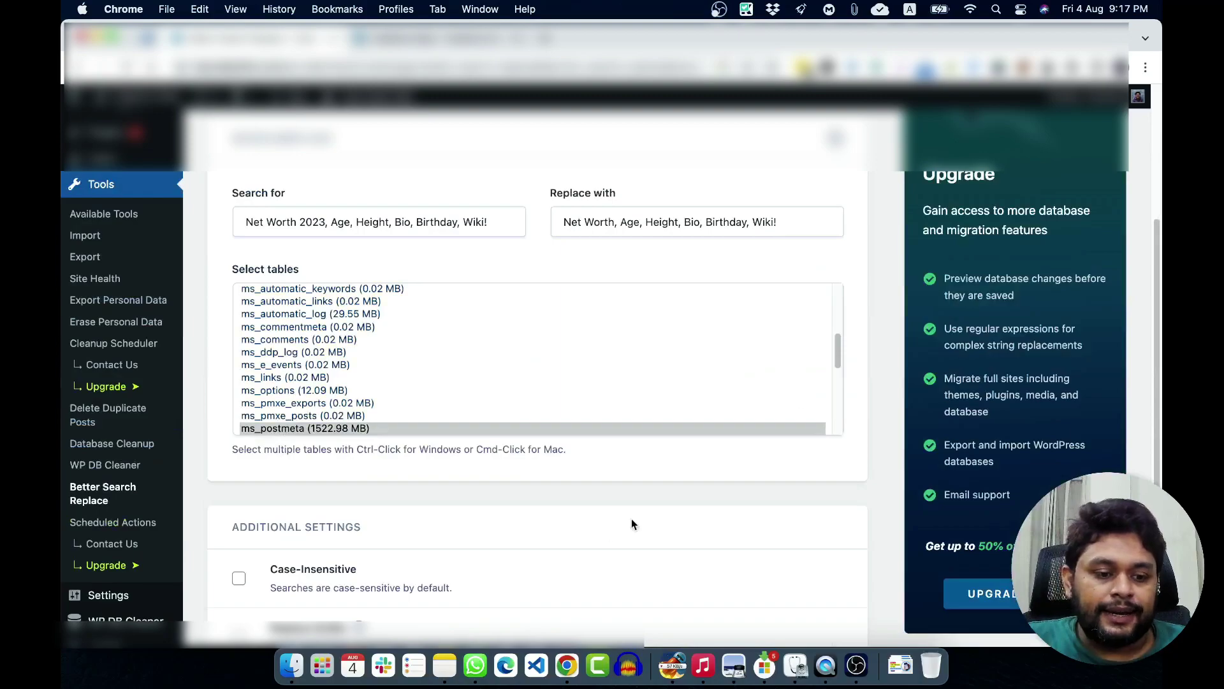
Launch the live search-and-replace, which halts with an error advising a smaller Max Page Size
left_click(367, 520)
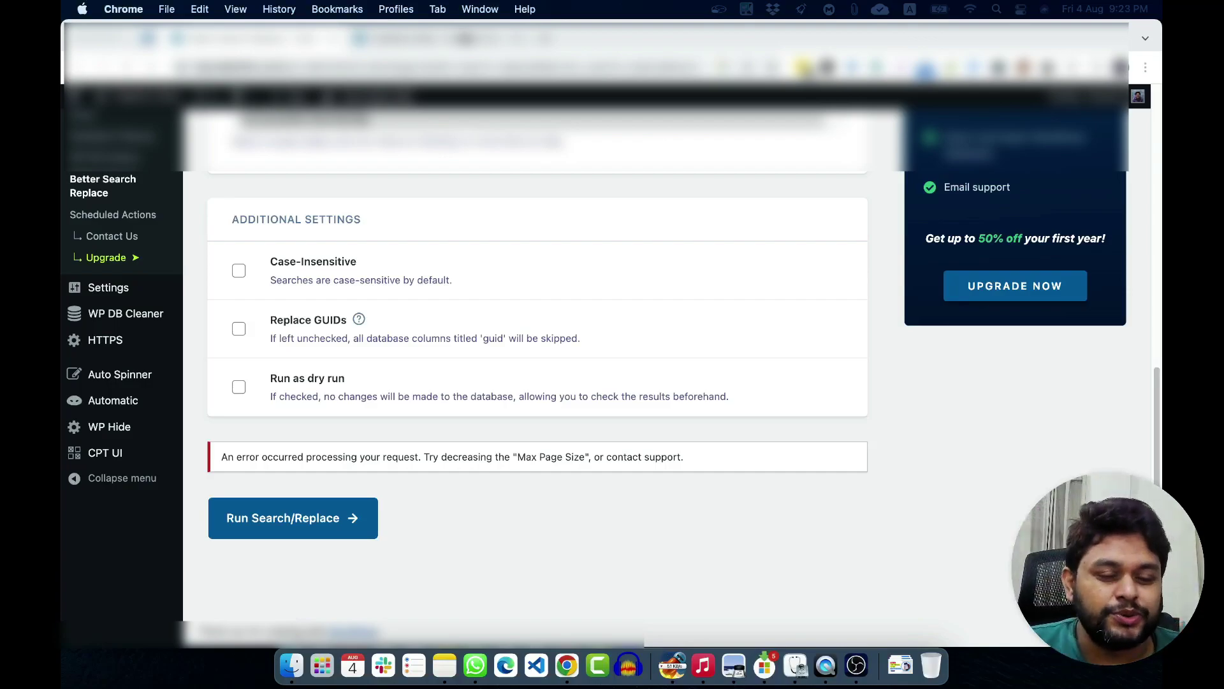
left_click(110, 67)
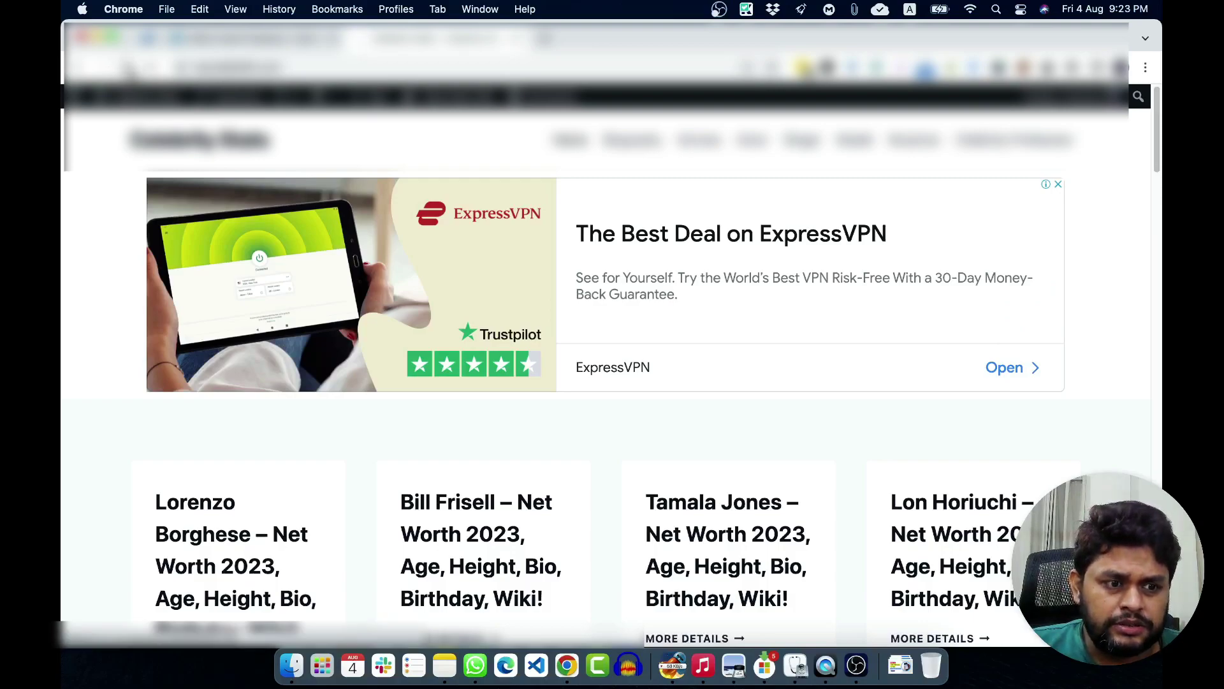
left_click(131, 69)
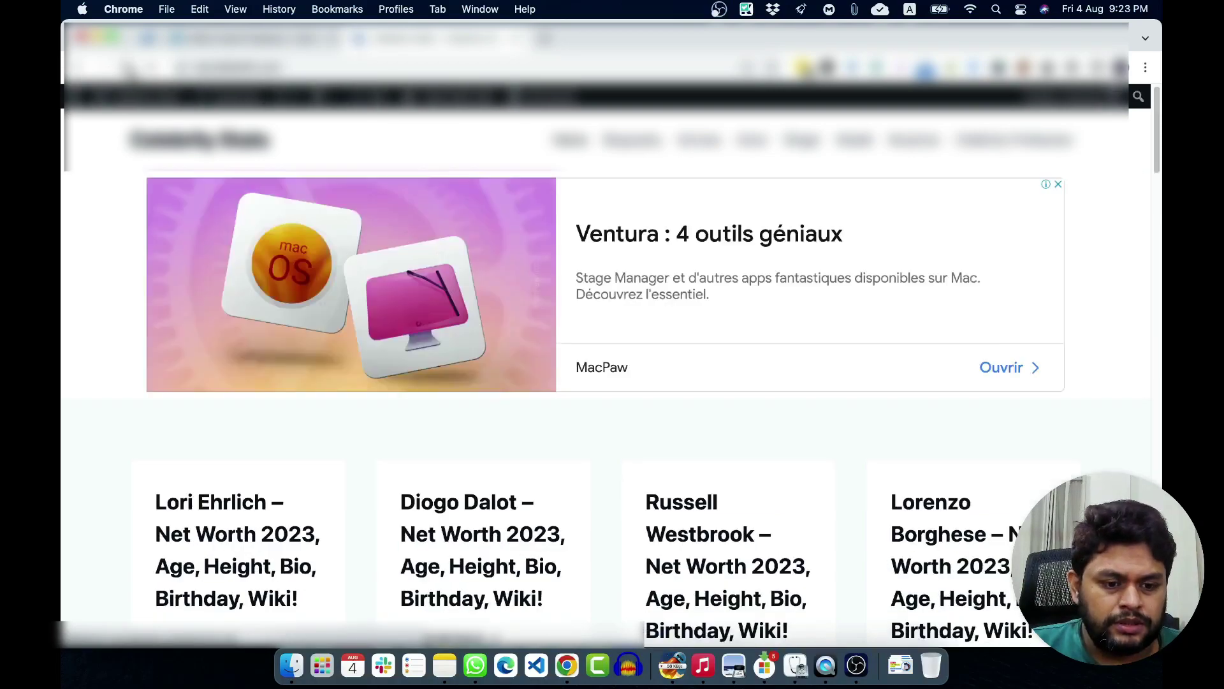
scroll(1120, 315, "down", 15)
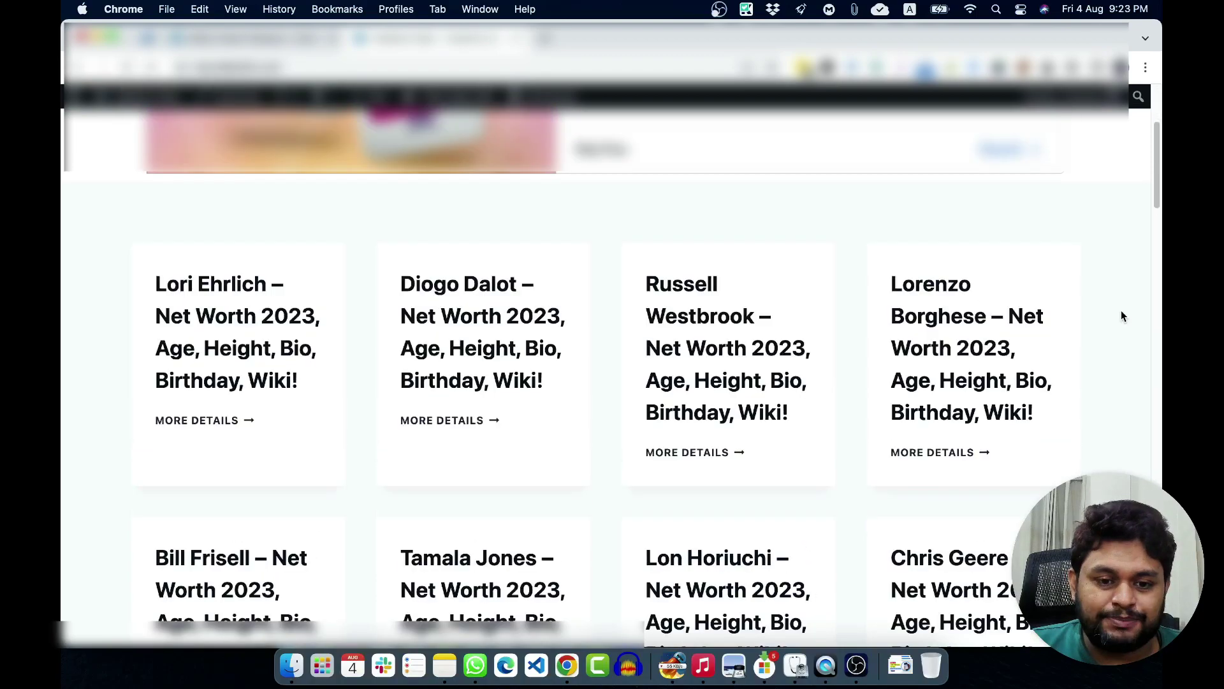
scroll(1159, 327, "down", 1)
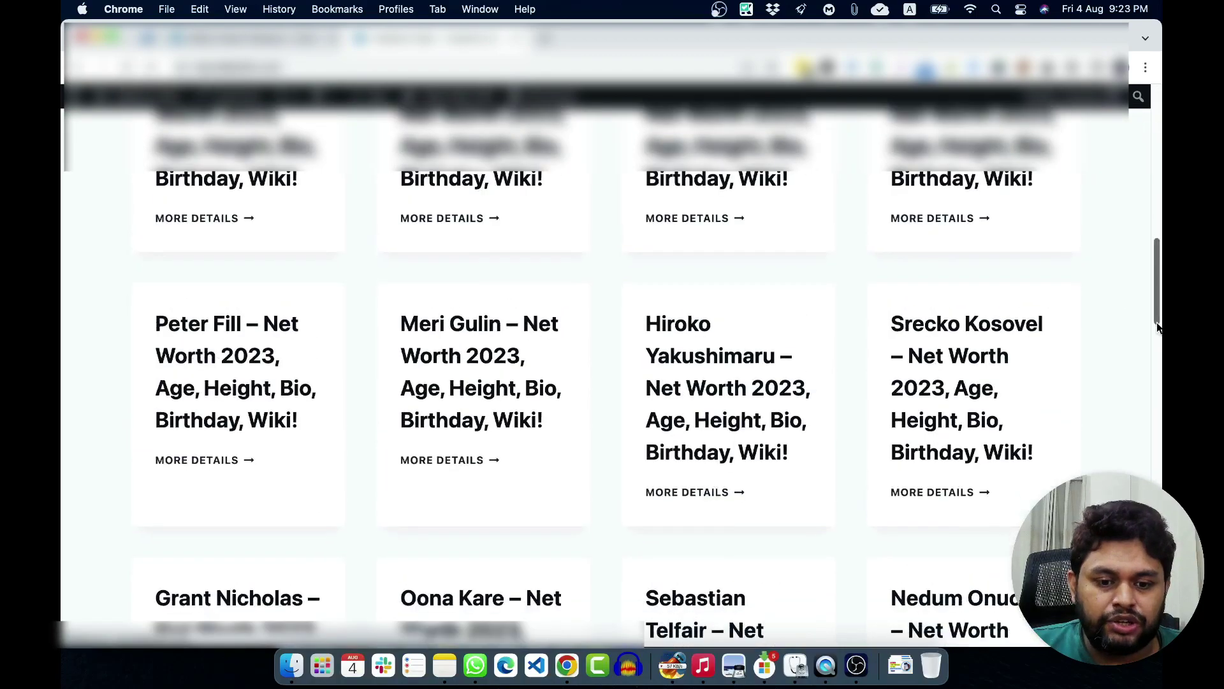
scroll(1148, 338, "down", 10)
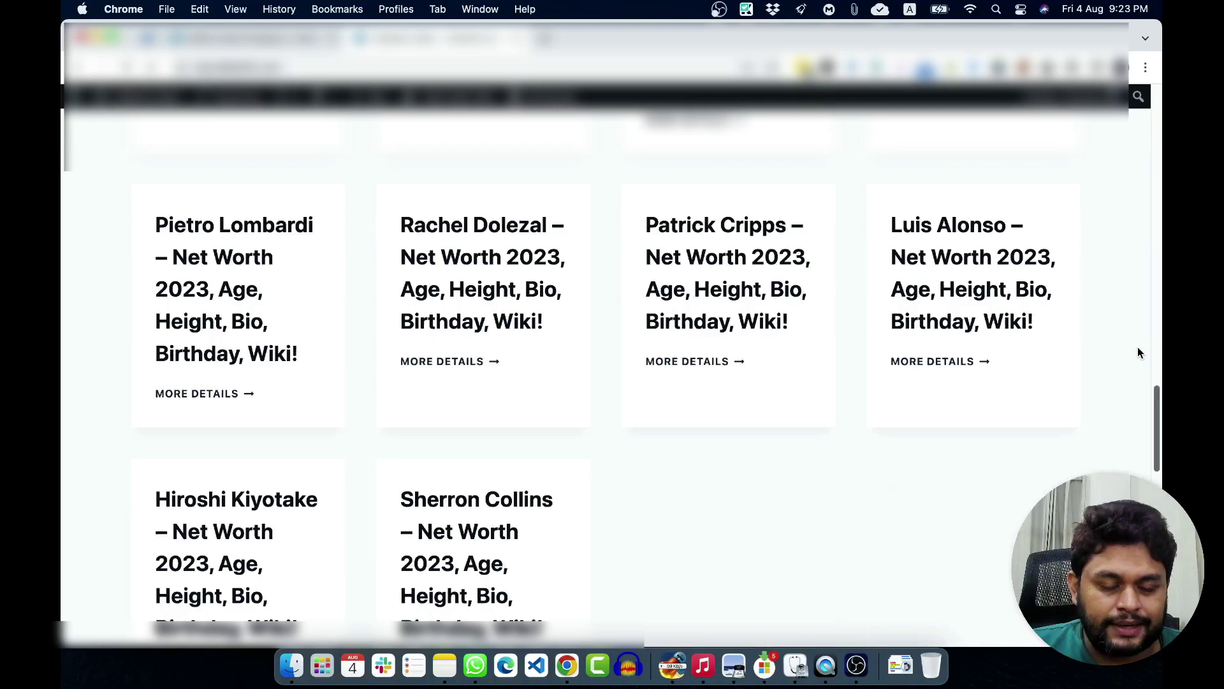
scroll(1020, 382, "down", 1)
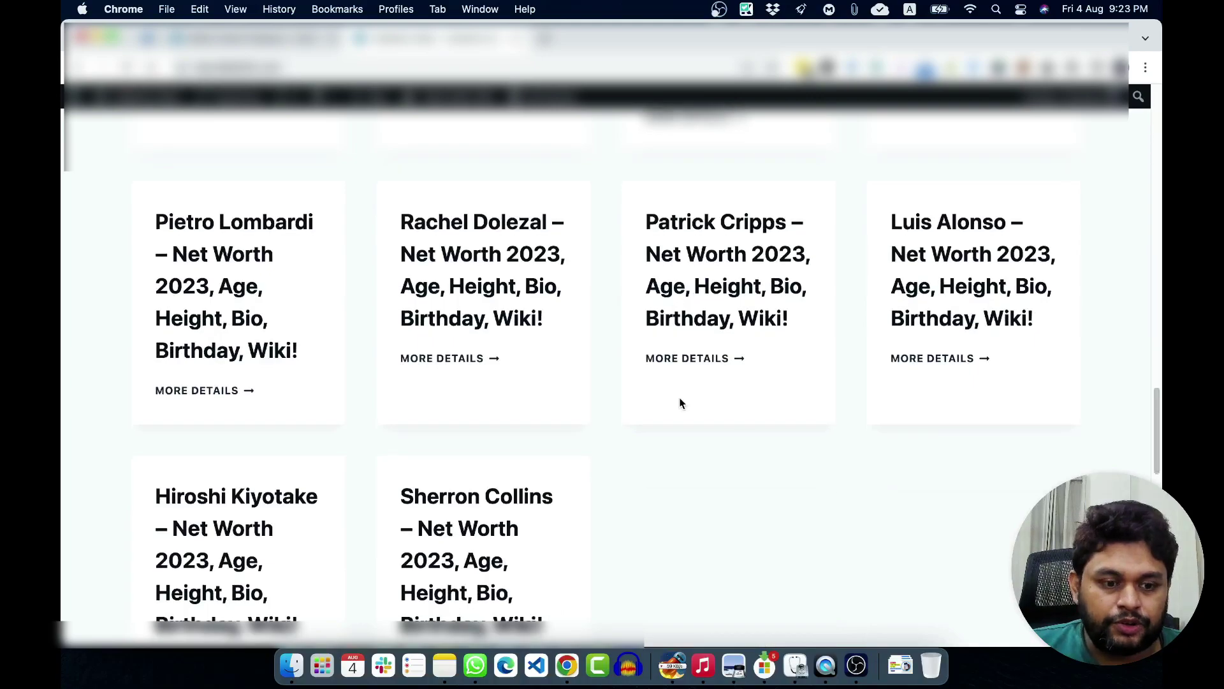
key("ctrl+shift+Tab")
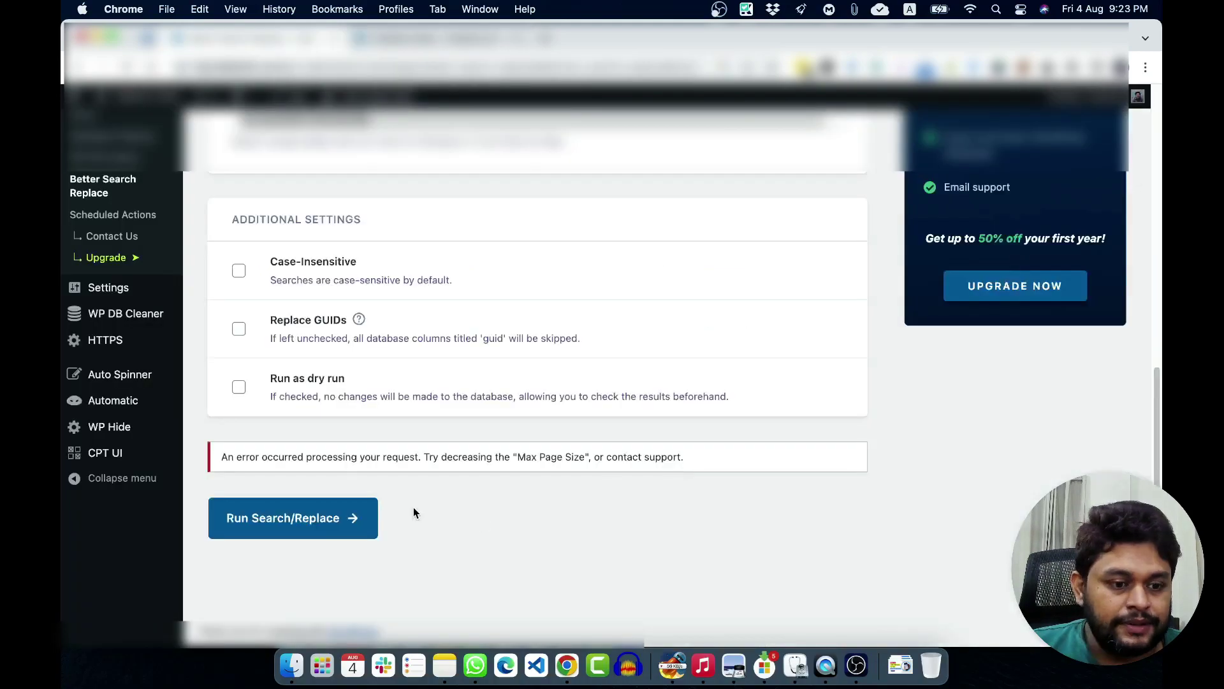
Rerun the live replacement on ms_posts until it reports 35371 cells changed in 22425 updates
left_click(344, 527)
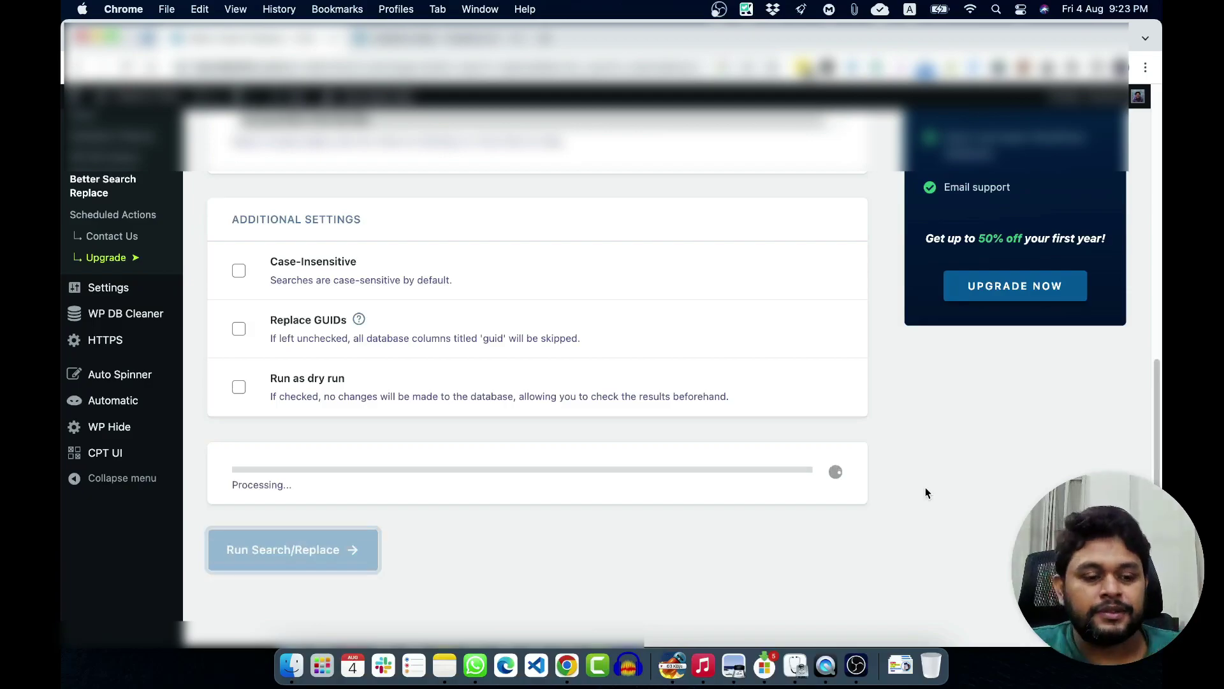
scroll(914, 478, "up", 5)
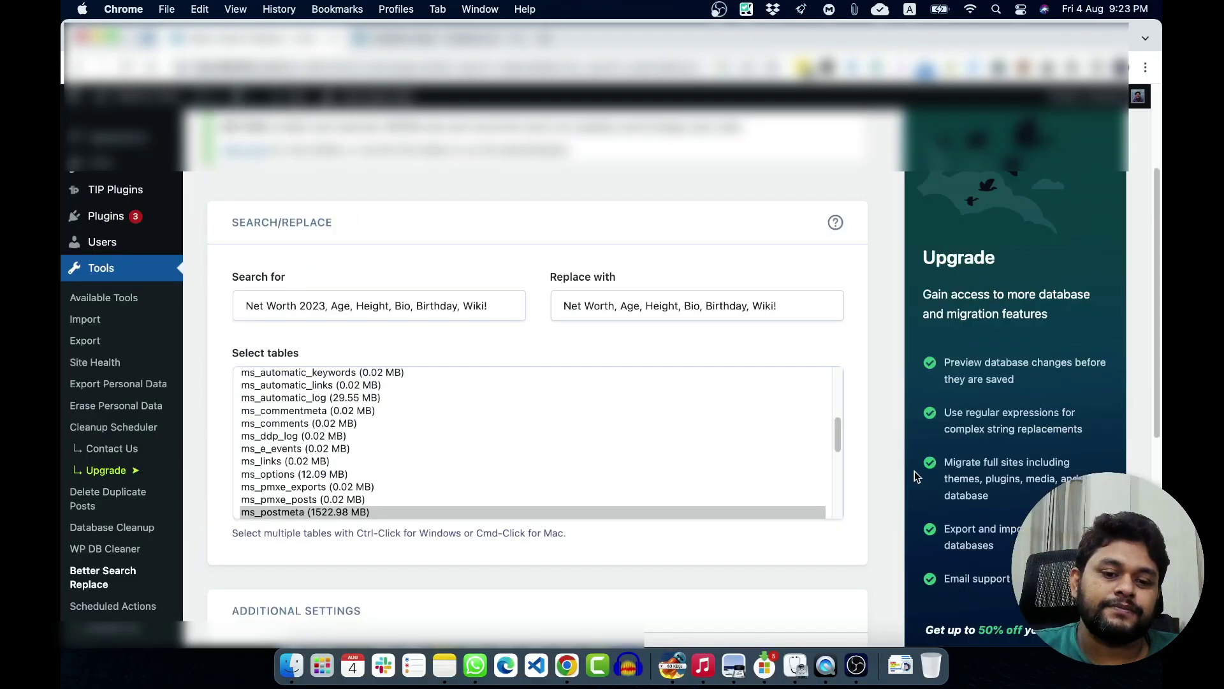
scroll(915, 478, "down", 4)
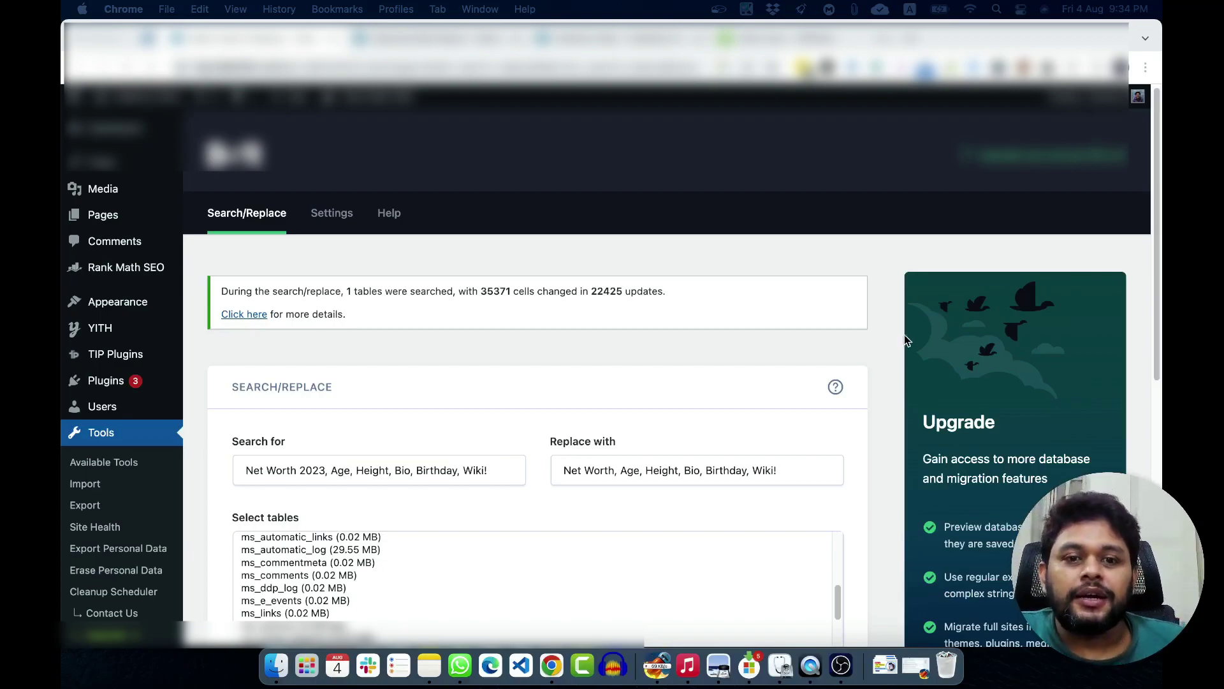
scroll(813, 348, "down", 5)
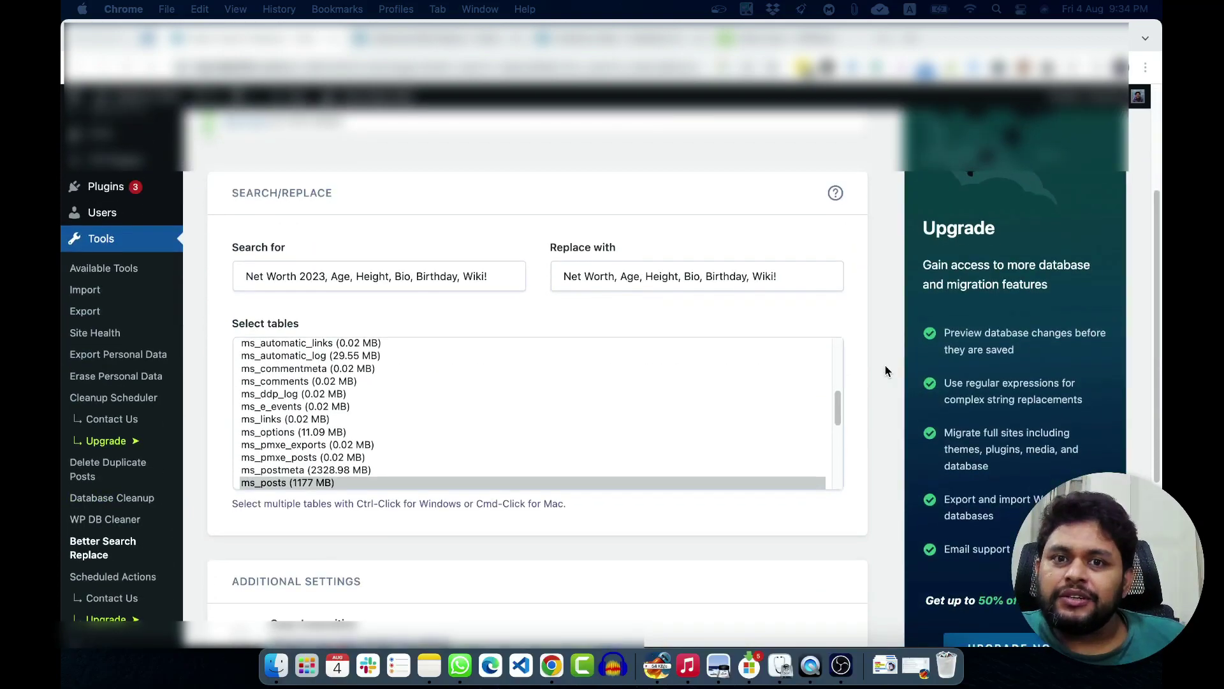
scroll(885, 367, "down", 3)
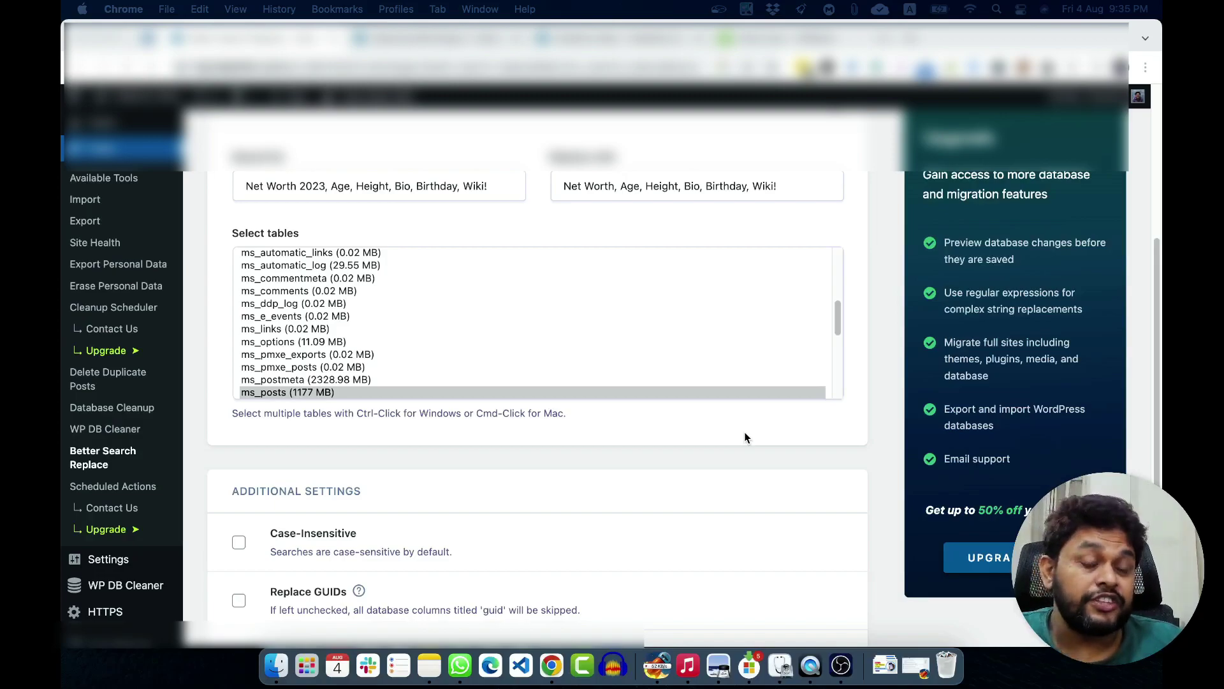
scroll(447, 370, "down", 5)
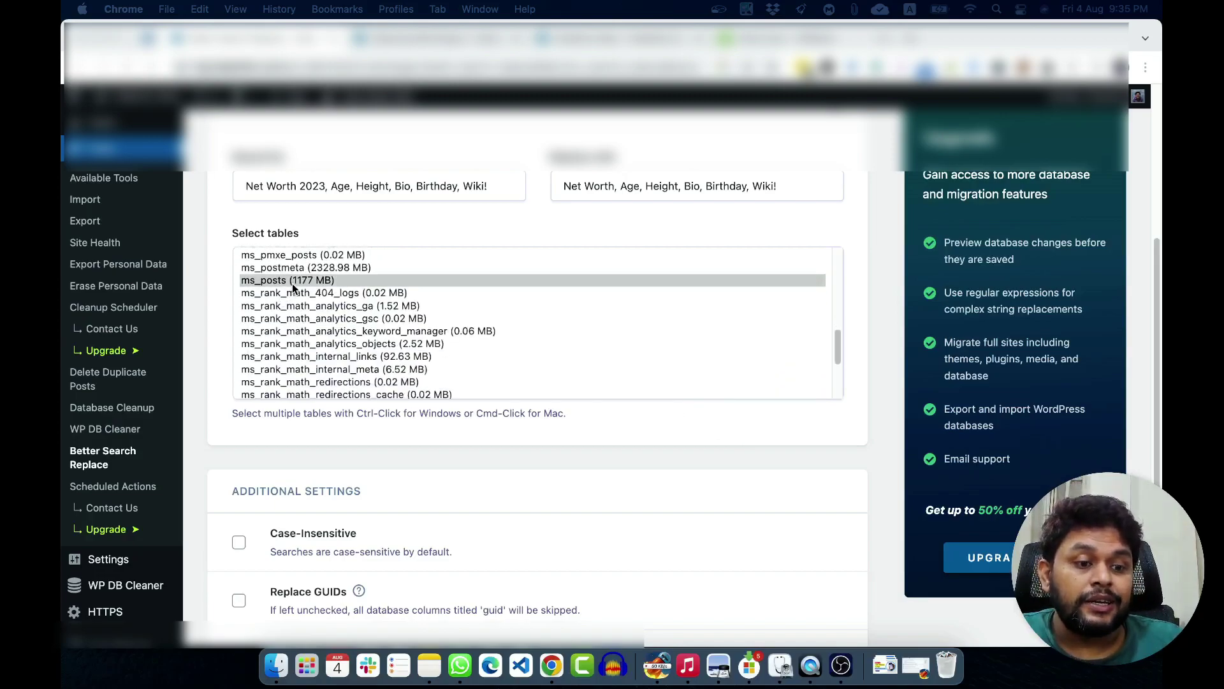